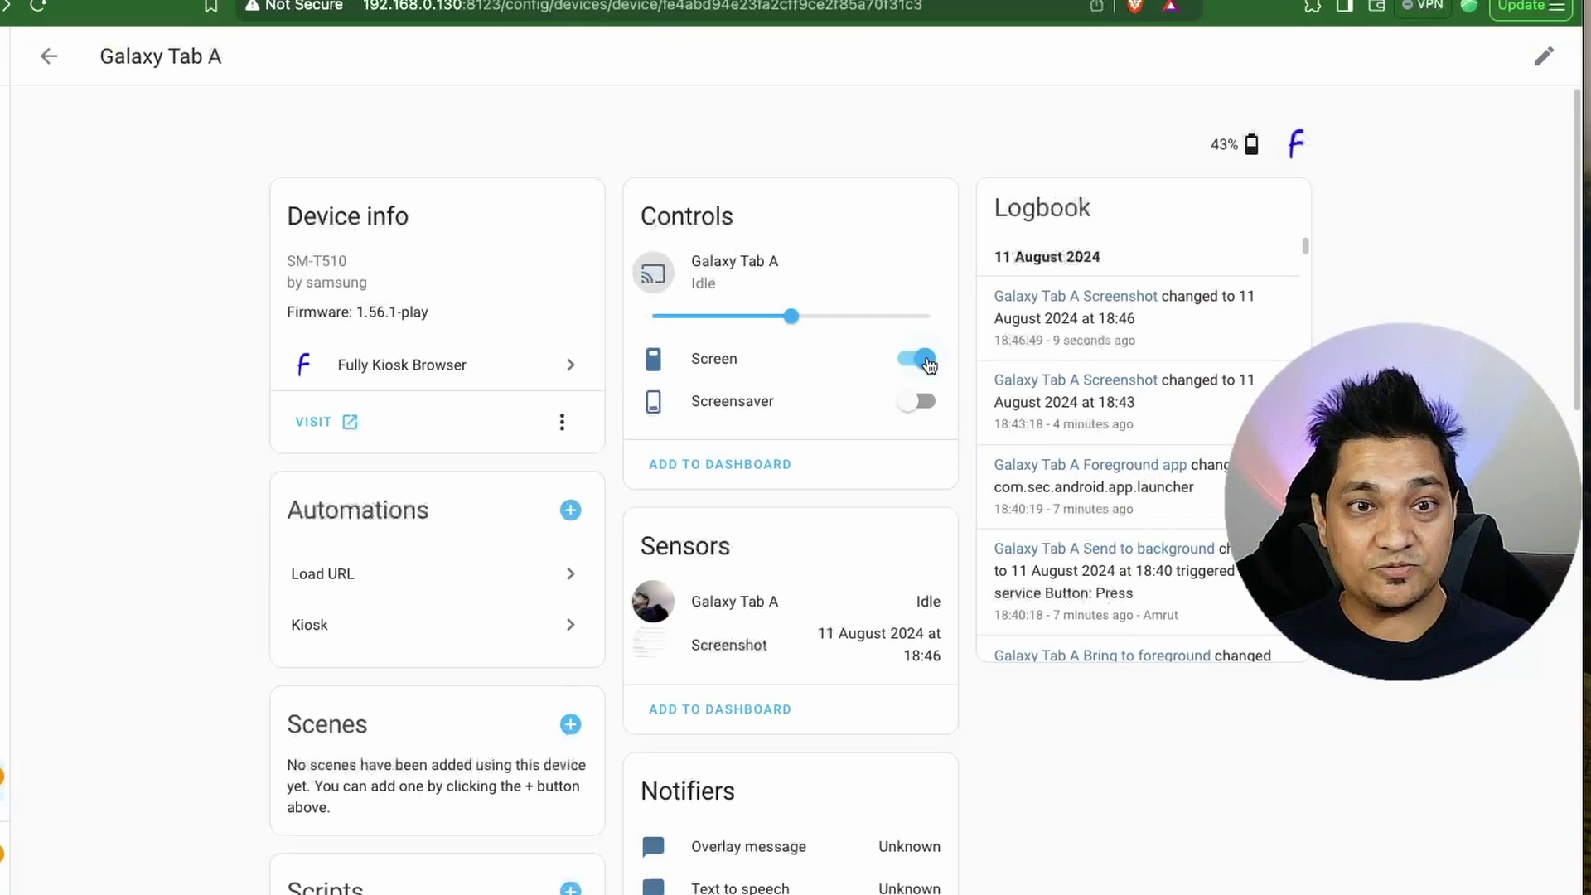
Toggle the Galaxy Tab A's Screen switch, and view its camera and screenshot images among the sensors.
{"action": "left_click", "coordinate": [923, 360]}
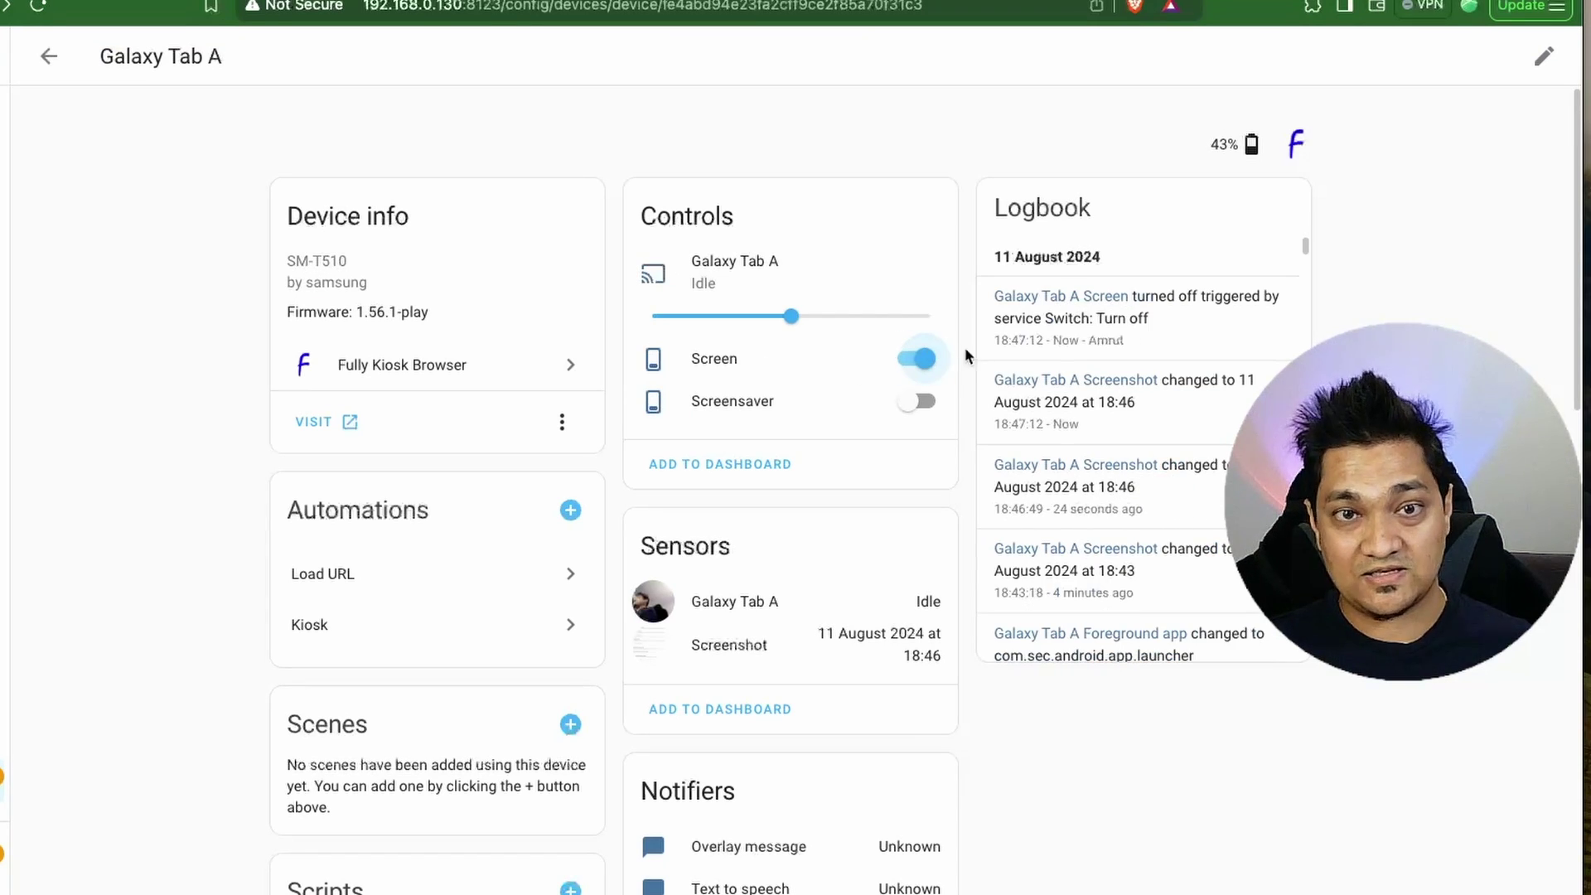
{"action": "scroll", "coordinate": [958, 481], "scroll_direction": "down", "scroll_amount": 3}
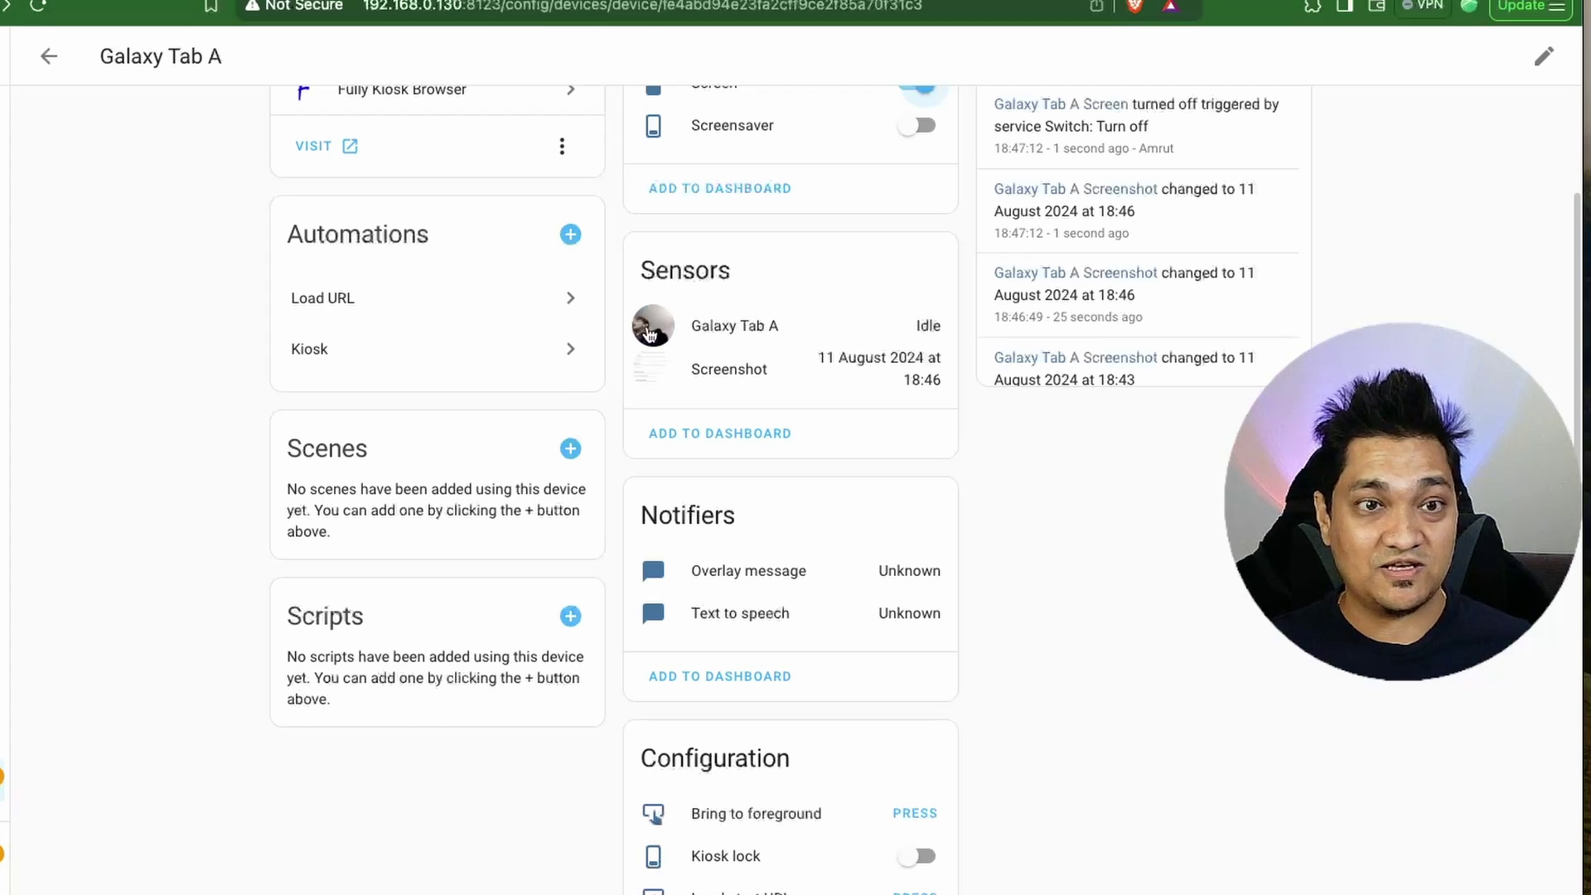
{"action": "left_click", "coordinate": [651, 329]}
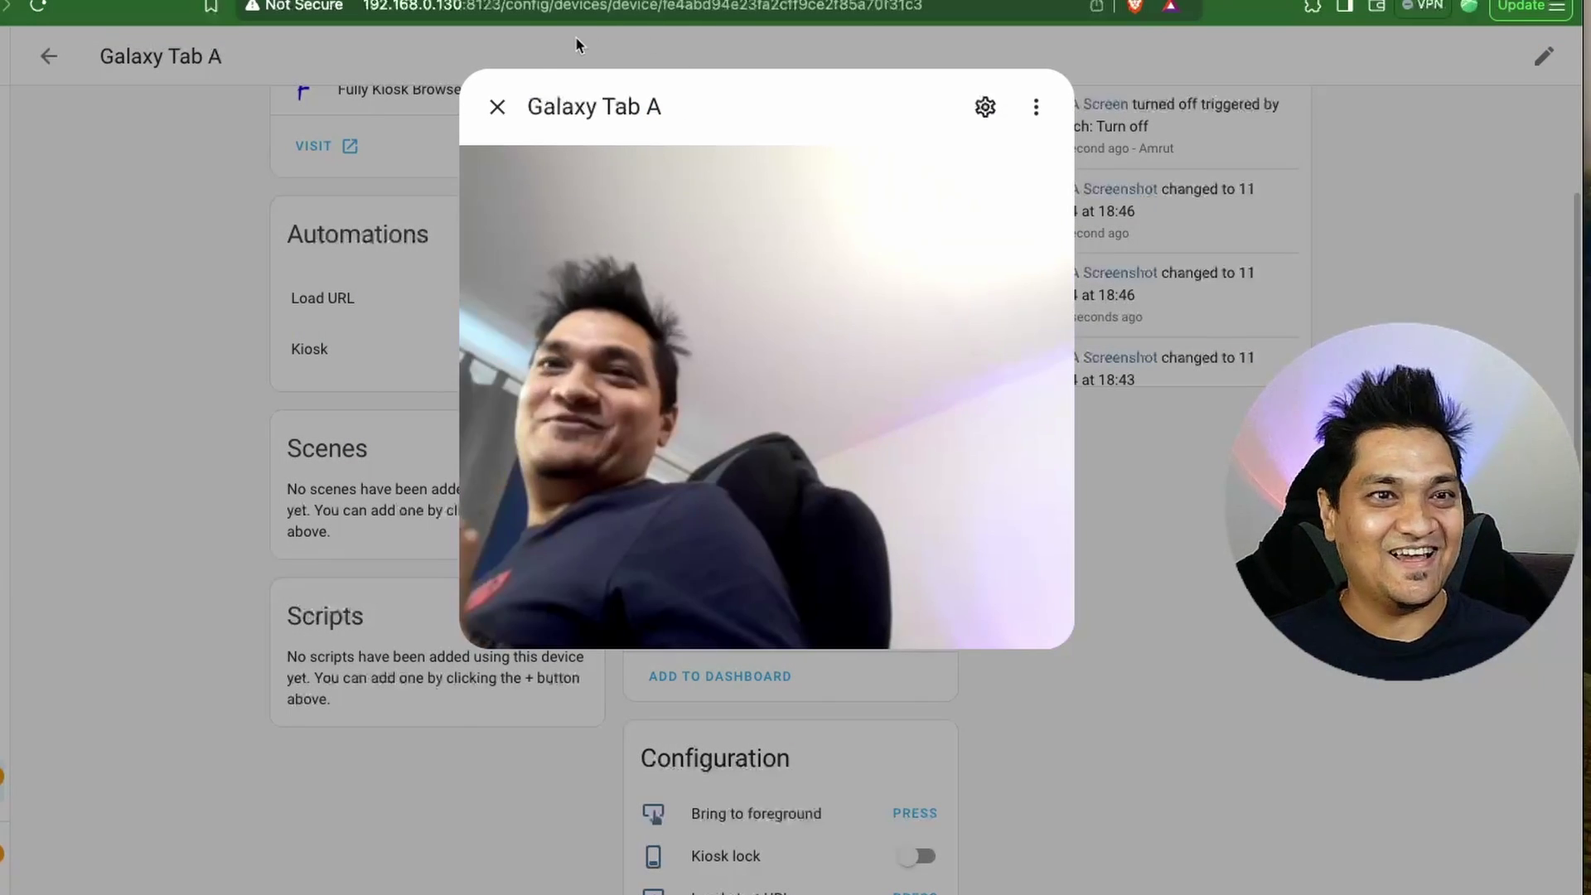
{"action": "left_click", "coordinate": [497, 107]}
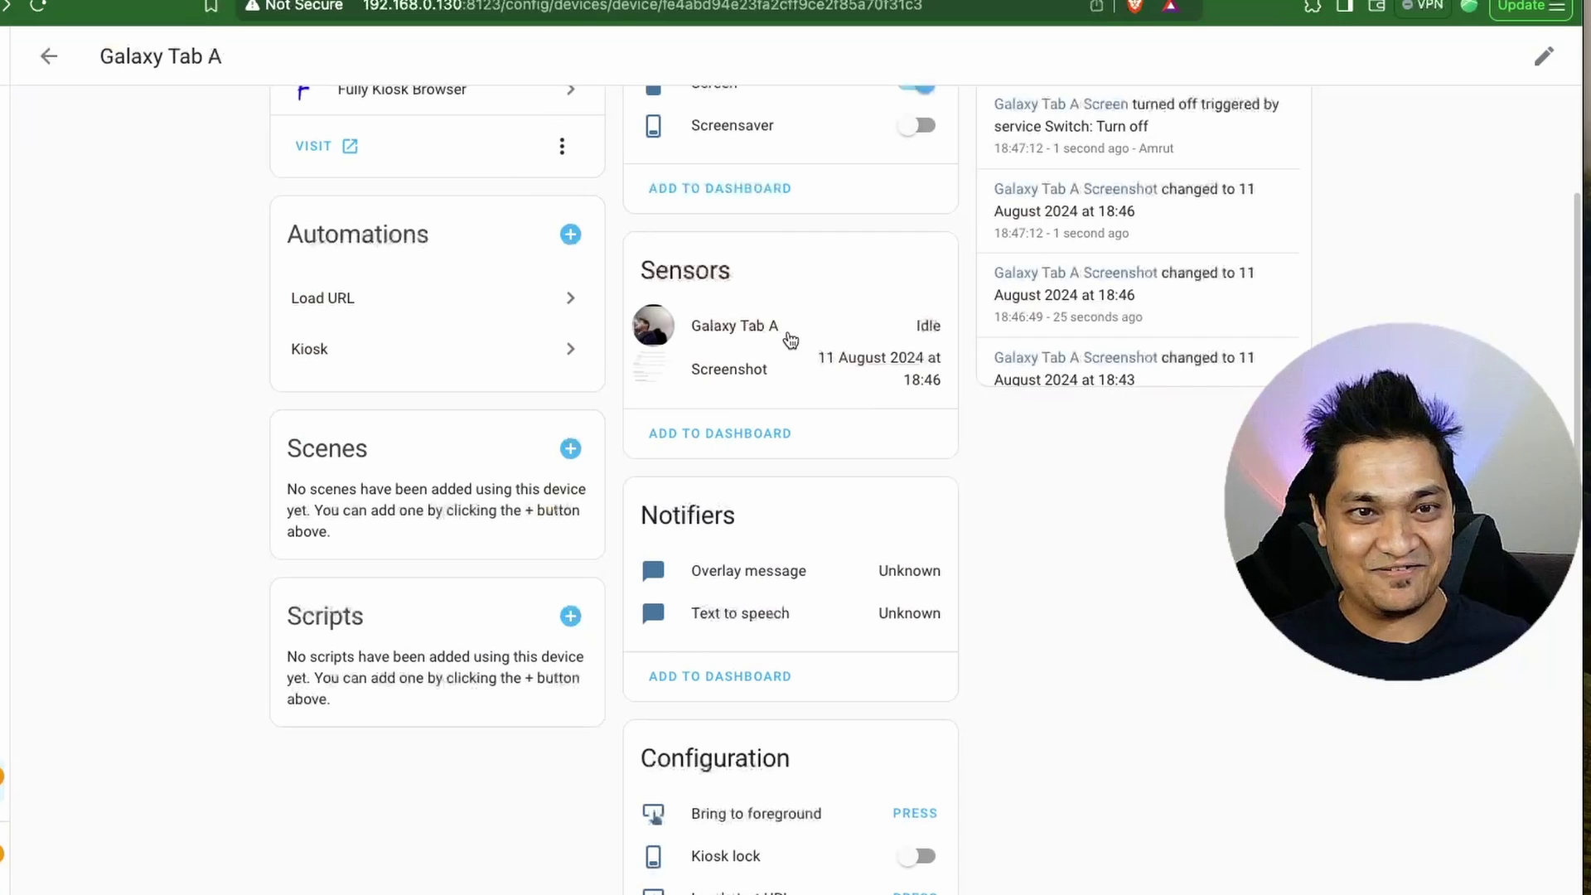
{"action": "left_click", "coordinate": [664, 386]}
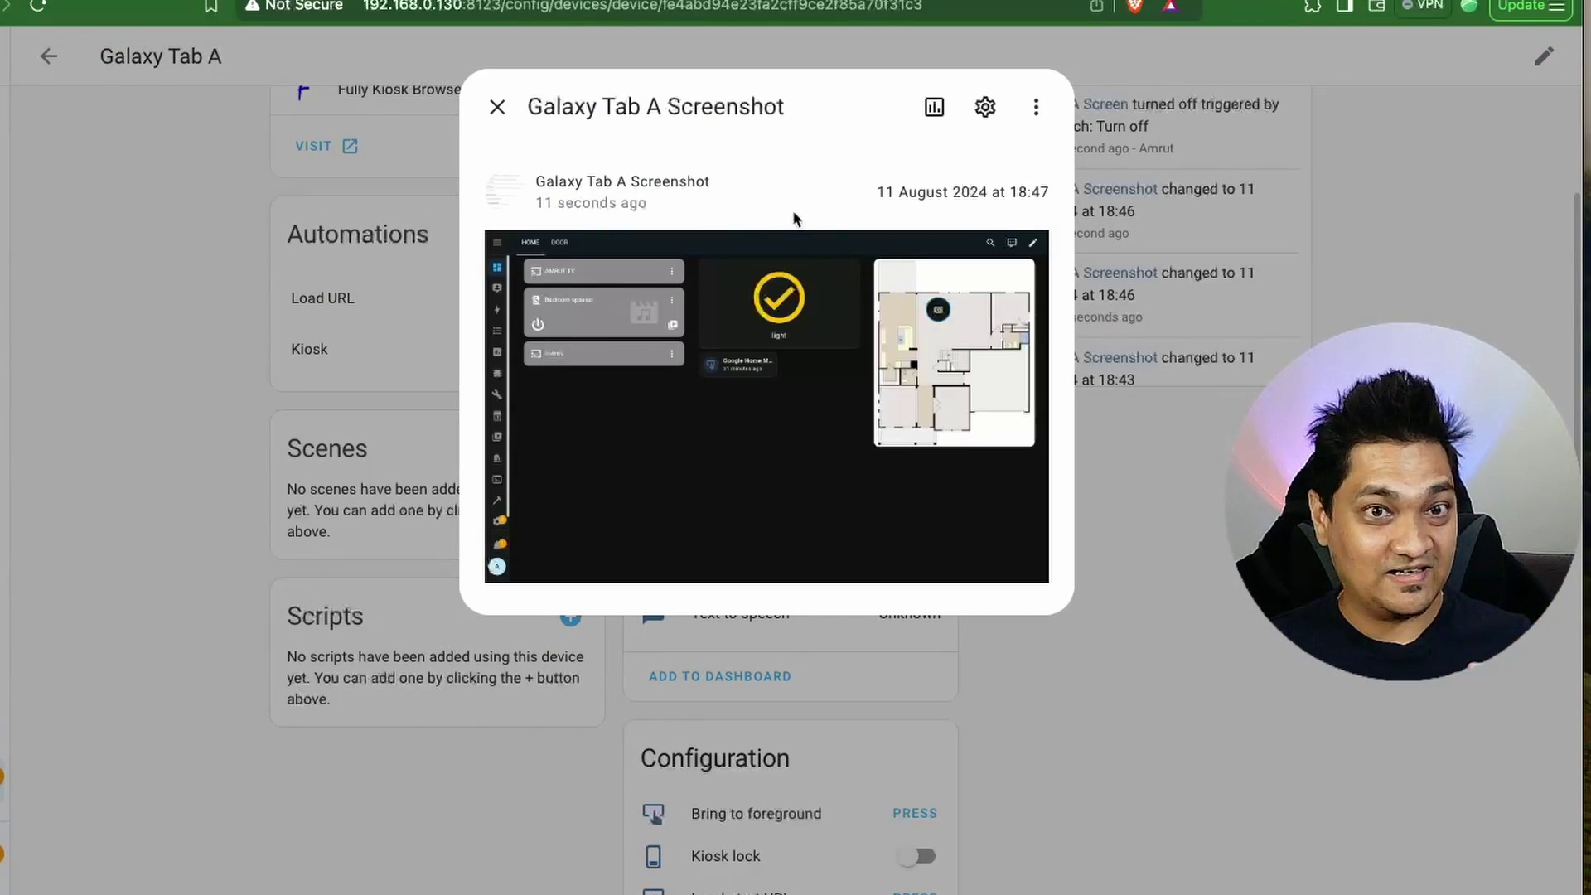
{"action": "left_click", "coordinate": [497, 106]}
Examine the tablet's notifiers, configuration controls and diagnostics, trying the Load start URL action.
{"action": "scroll", "coordinate": [1215, 603], "scroll_direction": "down", "scroll_amount": 1}
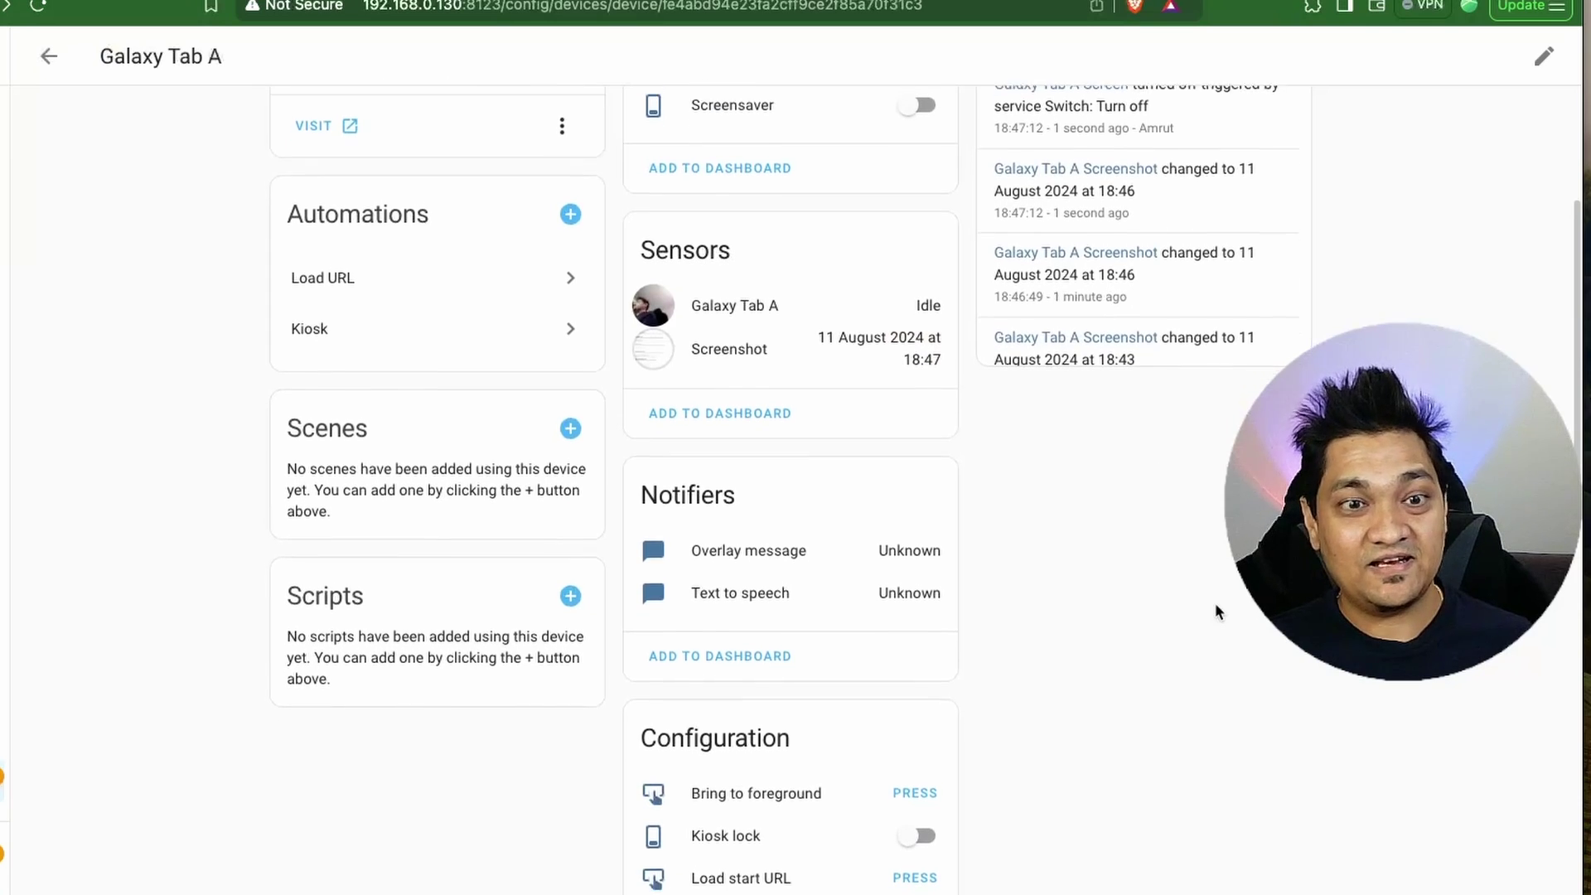
{"action": "scroll", "coordinate": [1216, 605], "scroll_direction": "down", "scroll_amount": 3}
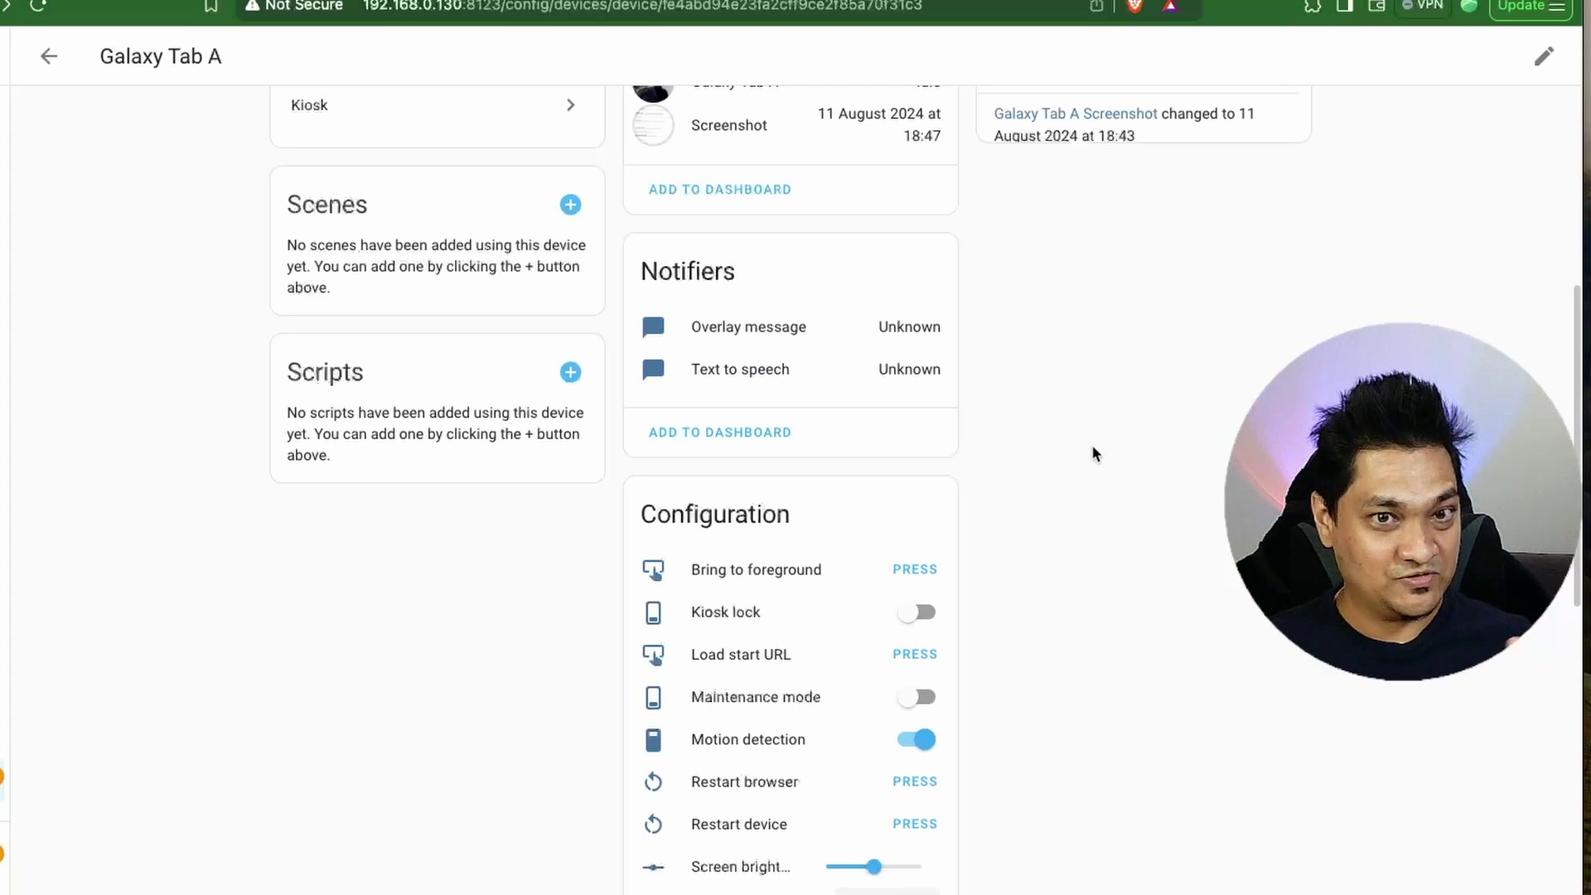
{"action": "scroll", "coordinate": [1092, 453], "scroll_direction": "down", "scroll_amount": 5}
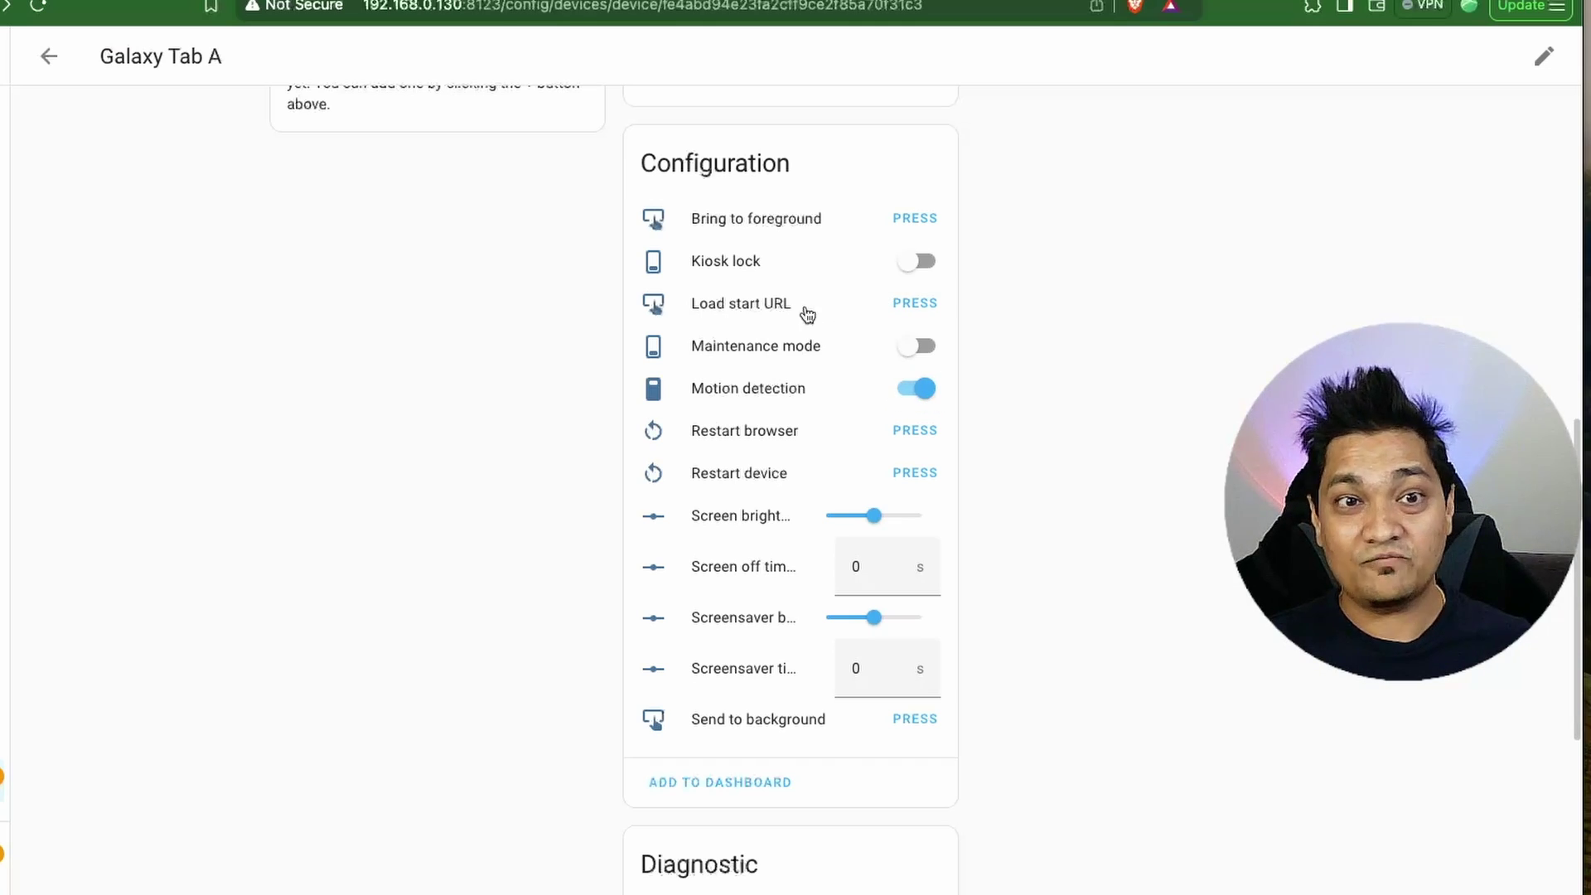
{"action": "left_click", "coordinate": [911, 313]}
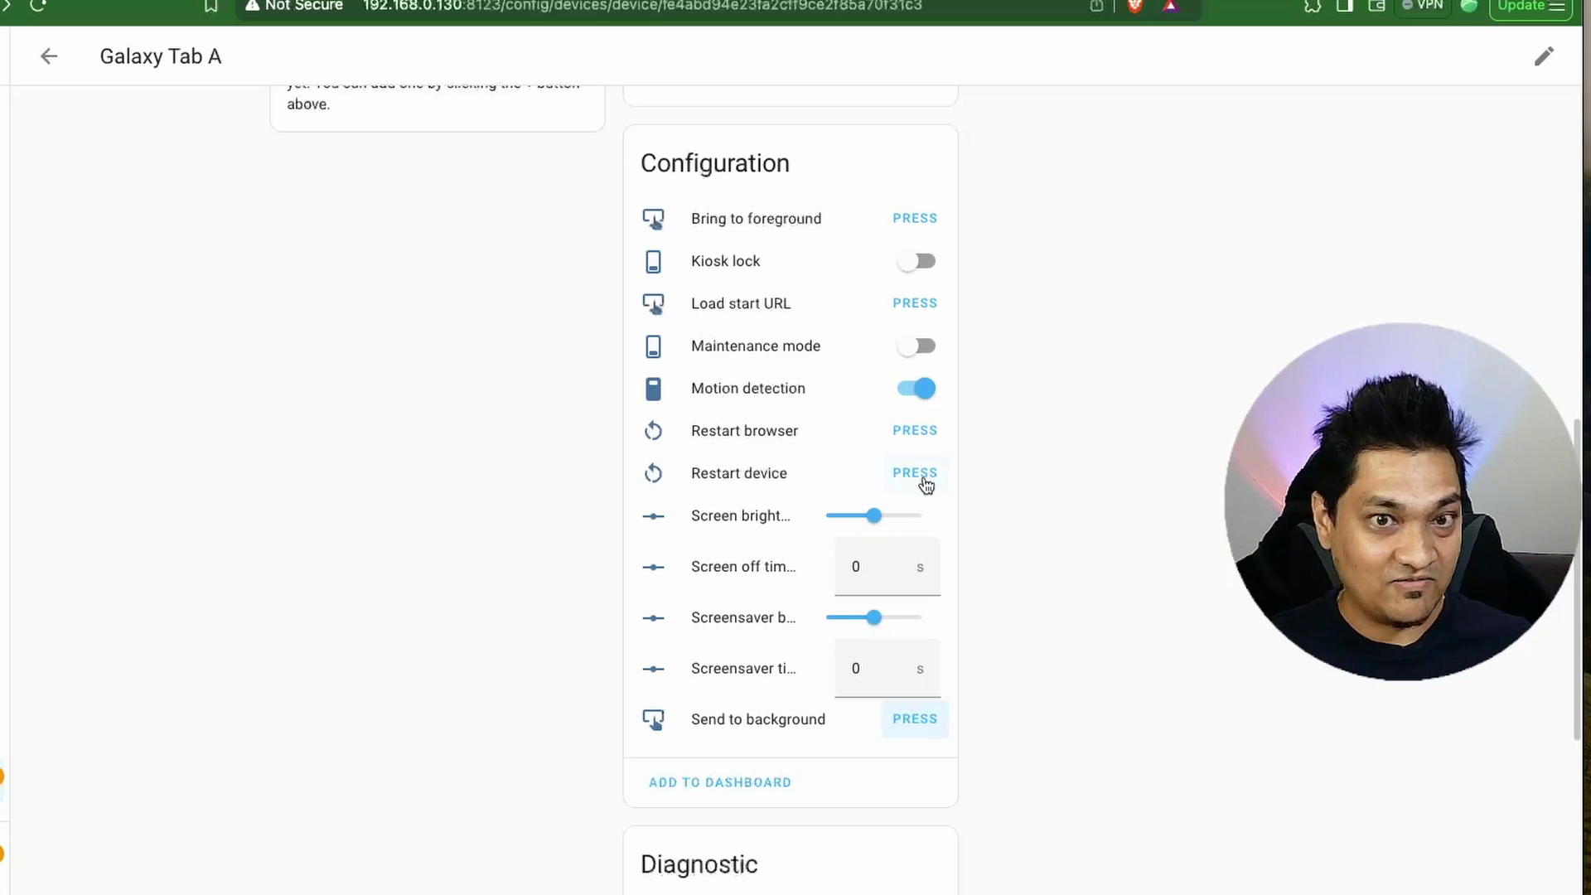
{"action": "scroll", "coordinate": [926, 485], "scroll_direction": "down", "scroll_amount": 4}
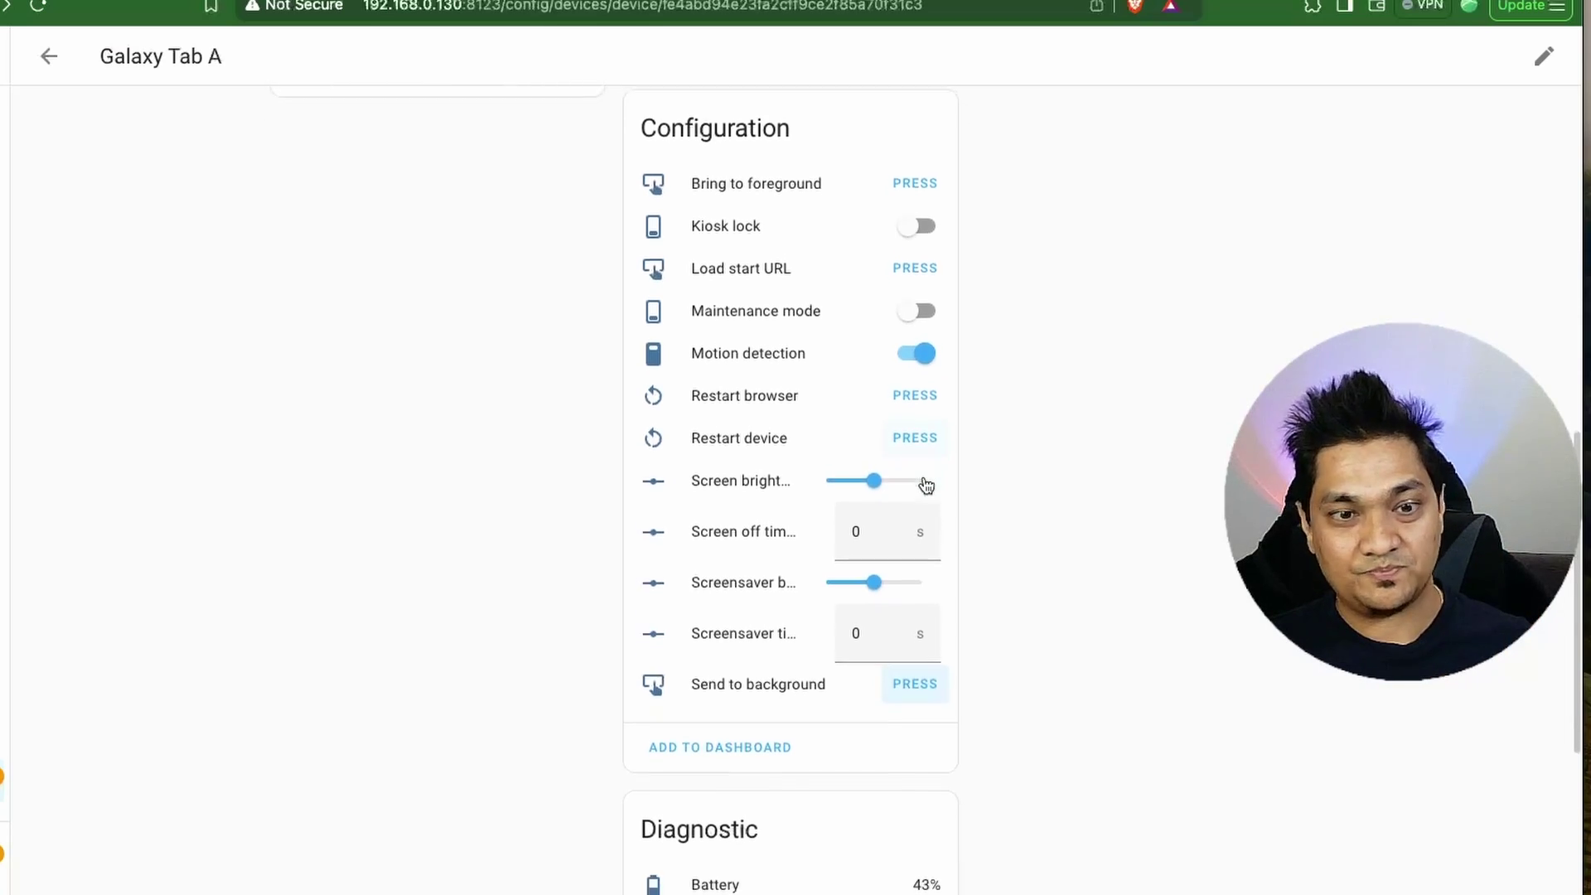
{"action": "scroll", "coordinate": [927, 485], "scroll_direction": "down", "scroll_amount": 10}
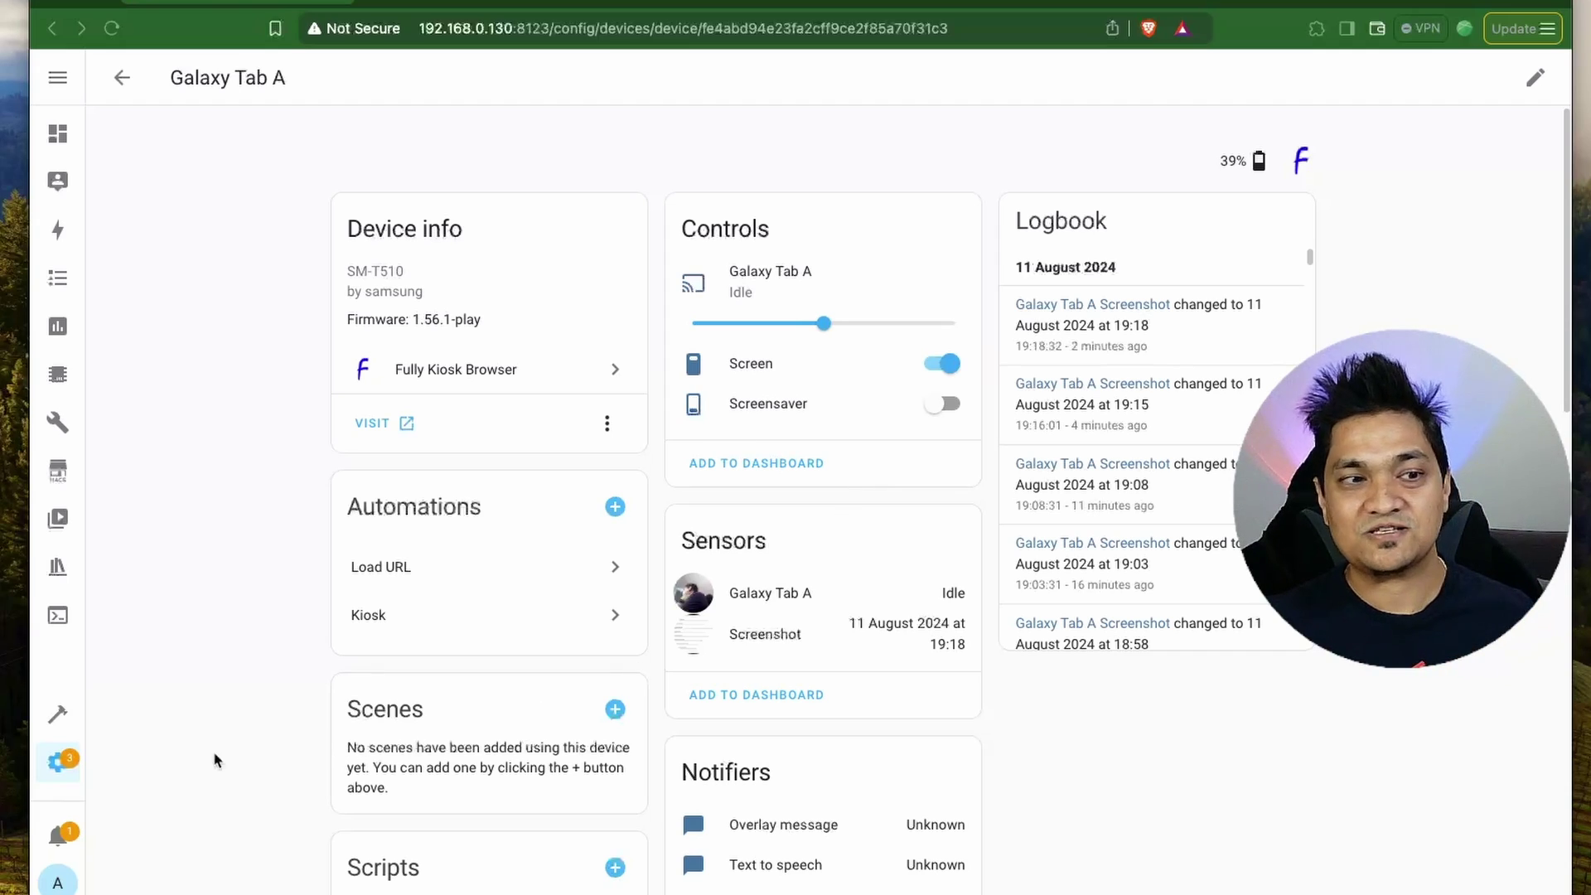
Create a new empty automation from scratch in the Automations & Scenes settings.
{"action": "left_click", "coordinate": [74, 764]}
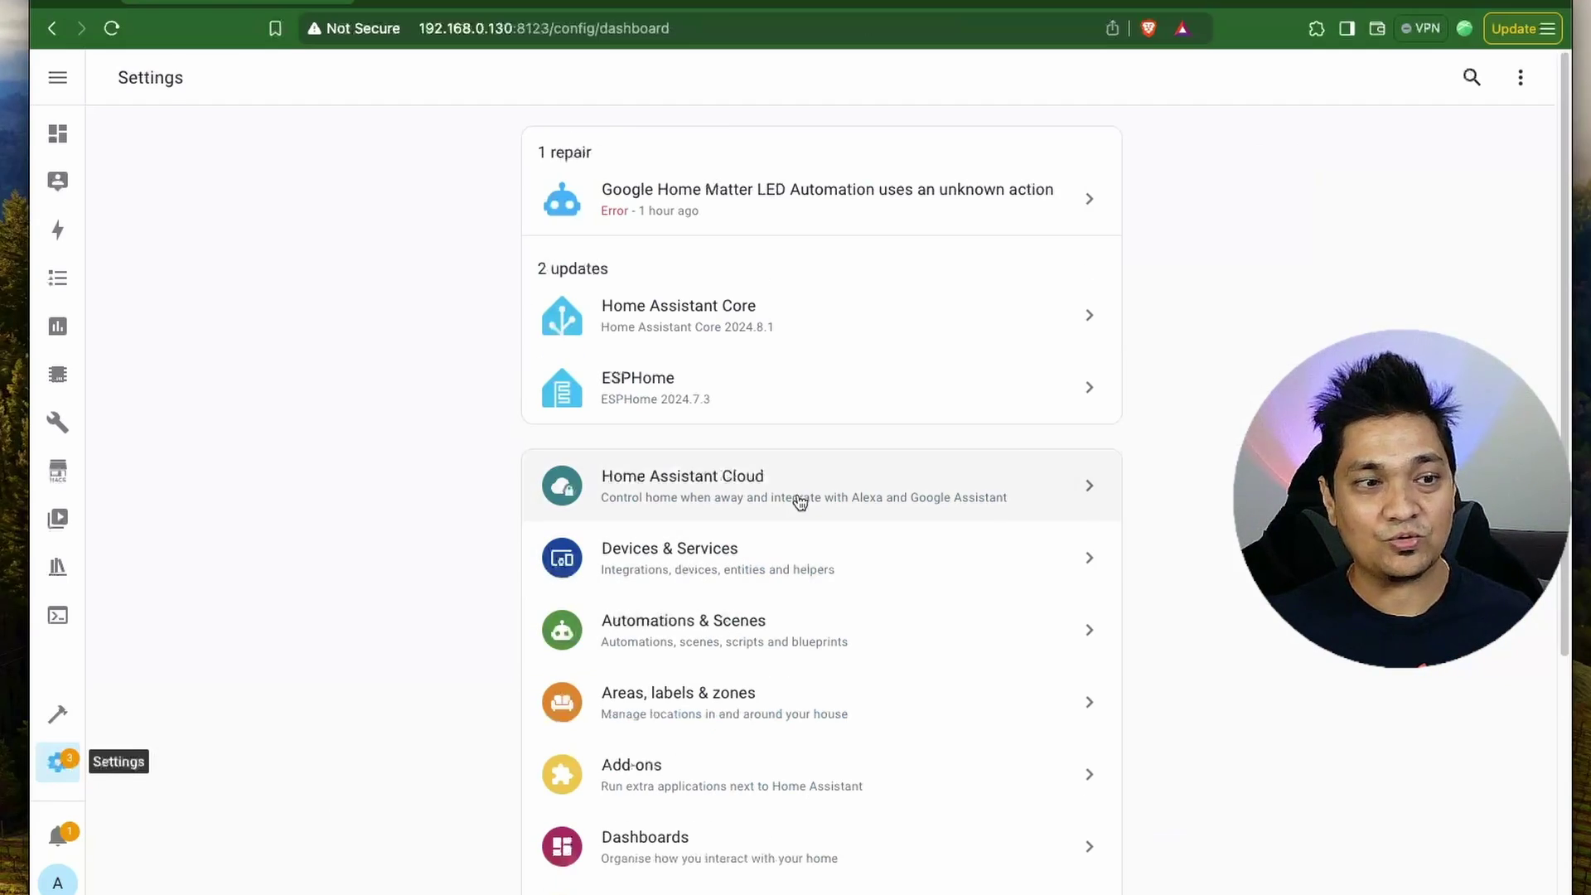
{"action": "left_click", "coordinate": [831, 628]}
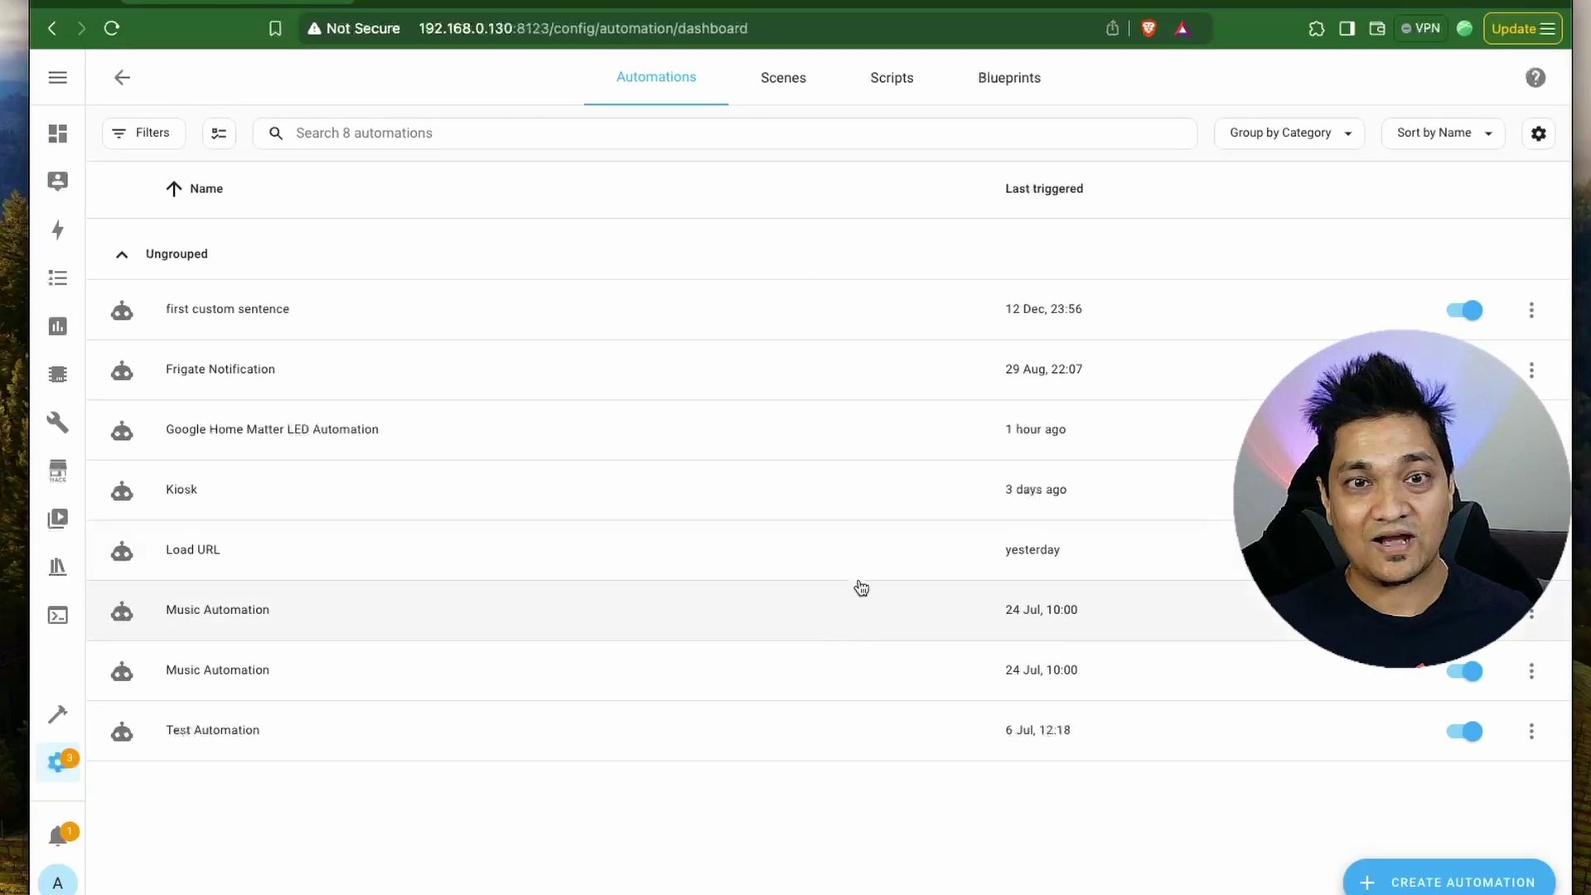
{"action": "left_click", "coordinate": [1449, 881]}
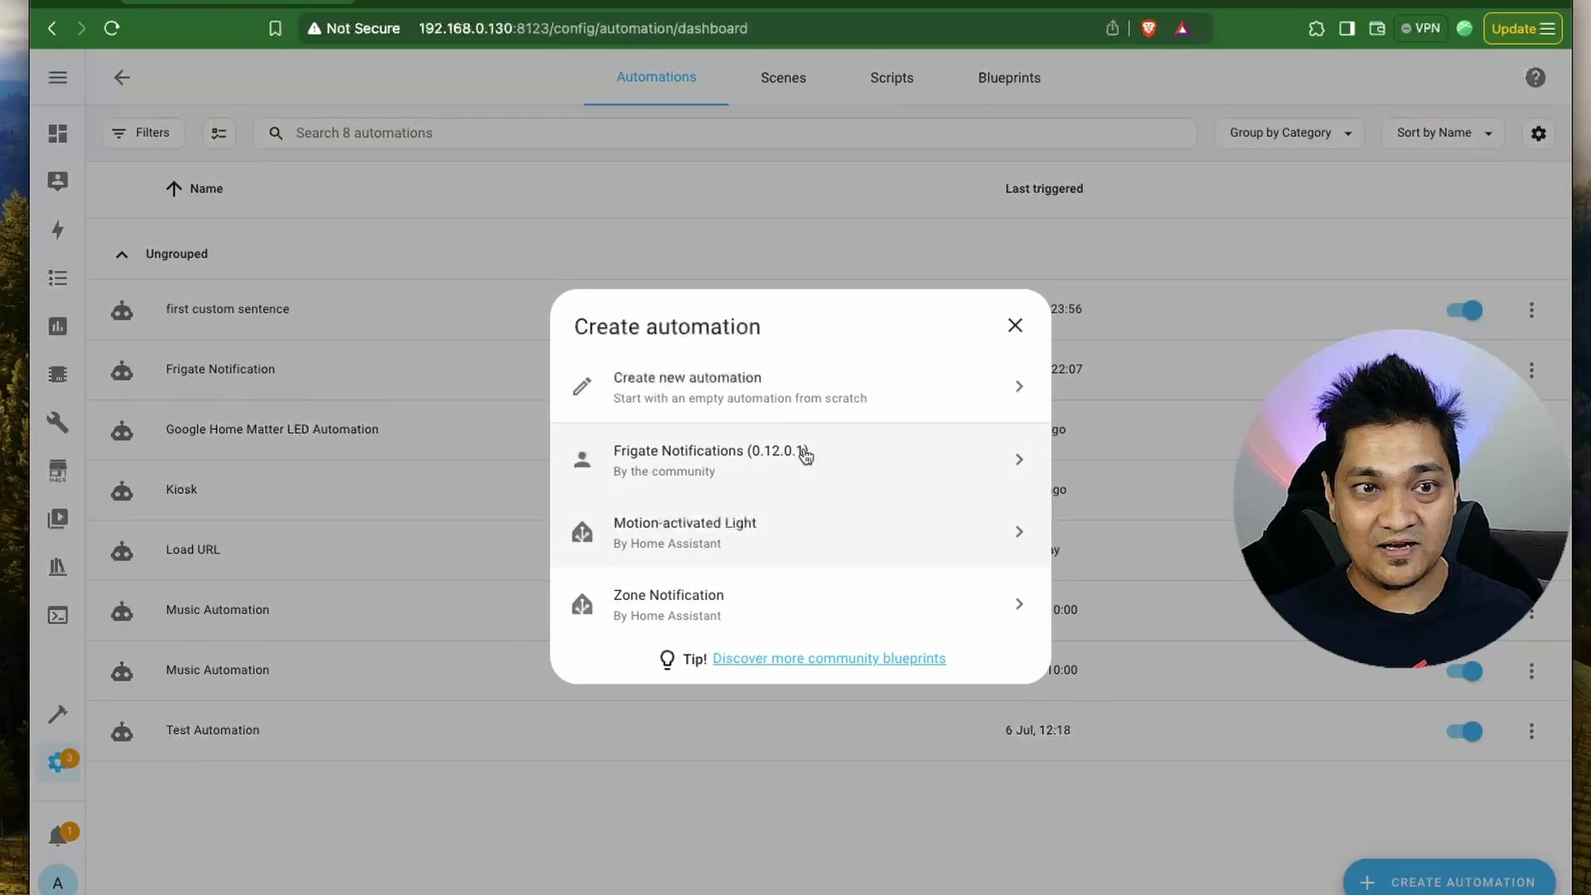
{"action": "left_click", "coordinate": [757, 402]}
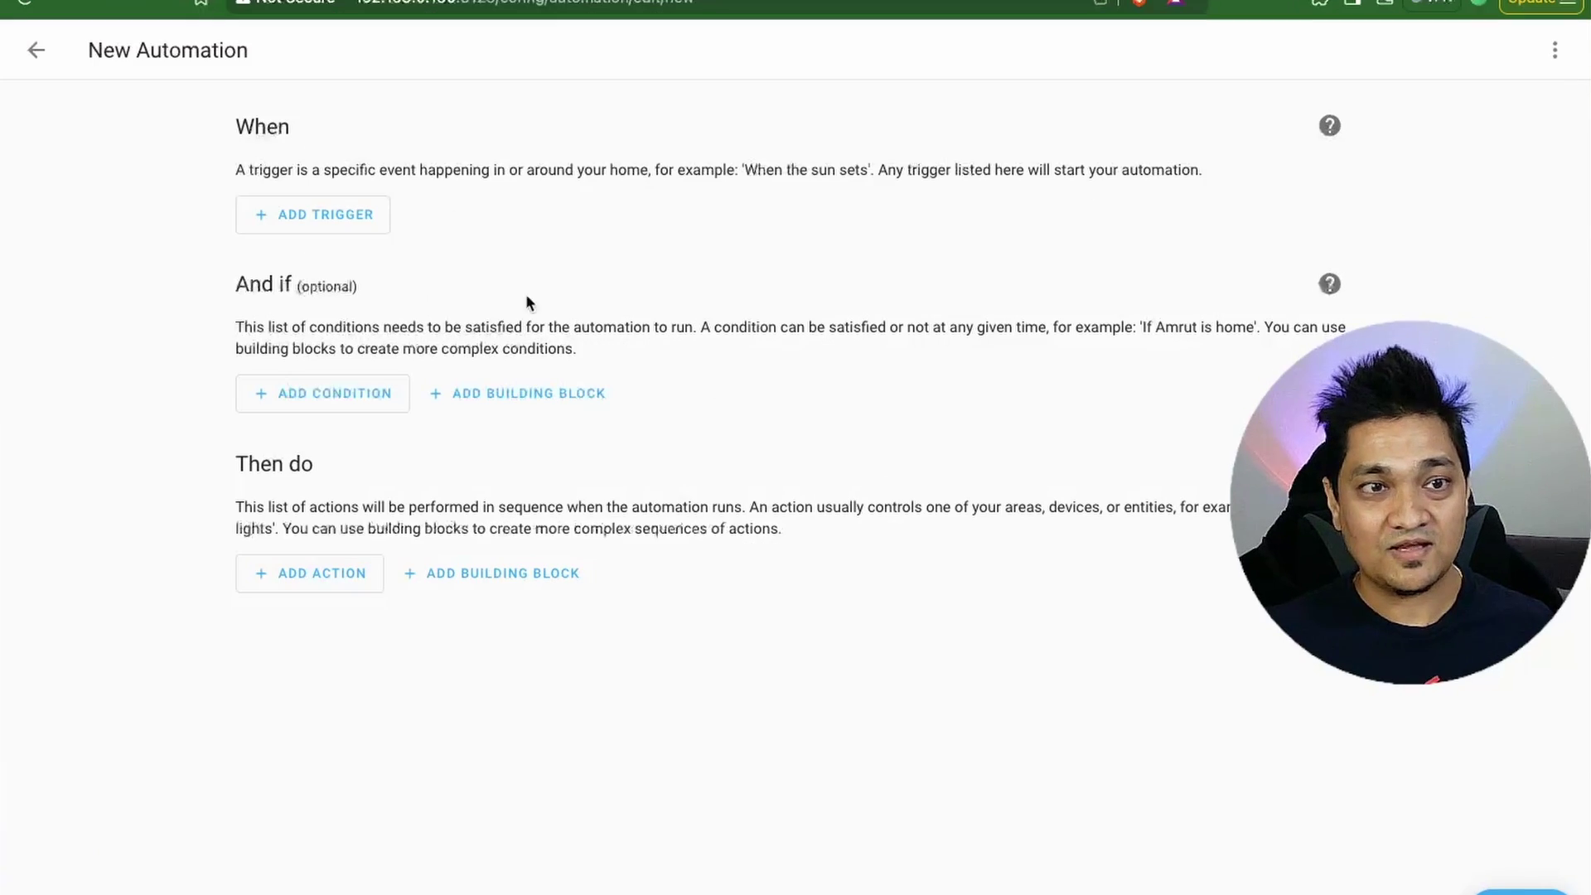
Add a numeric state trigger to the automation that uses the Galaxy Tab A Battery entity.
{"action": "left_click", "coordinate": [356, 213]}
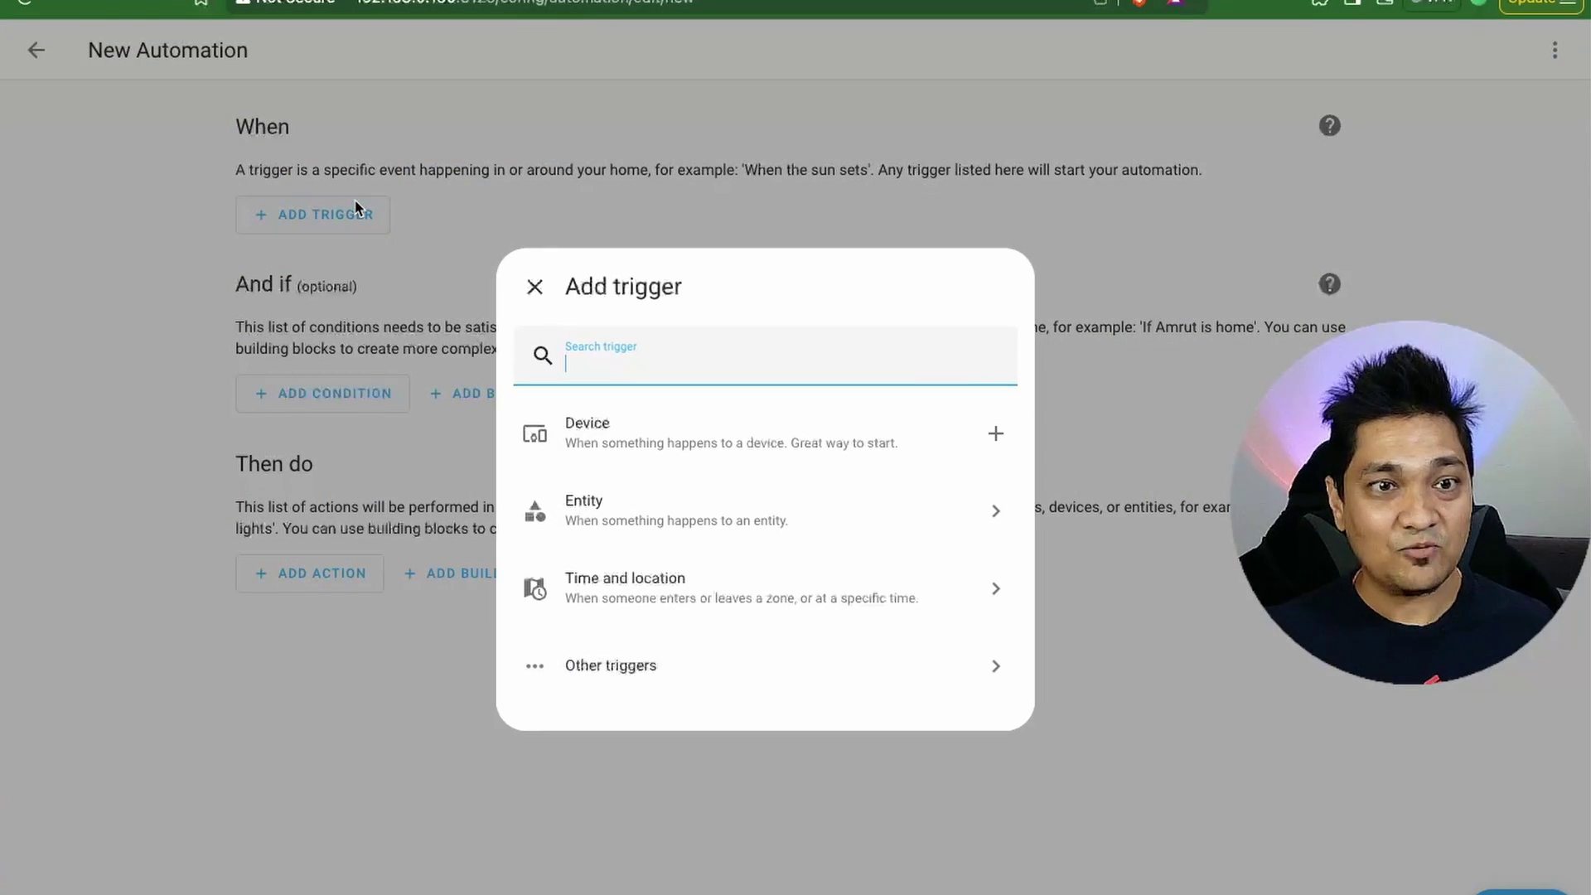
{"action": "left_click", "coordinate": [672, 495]}
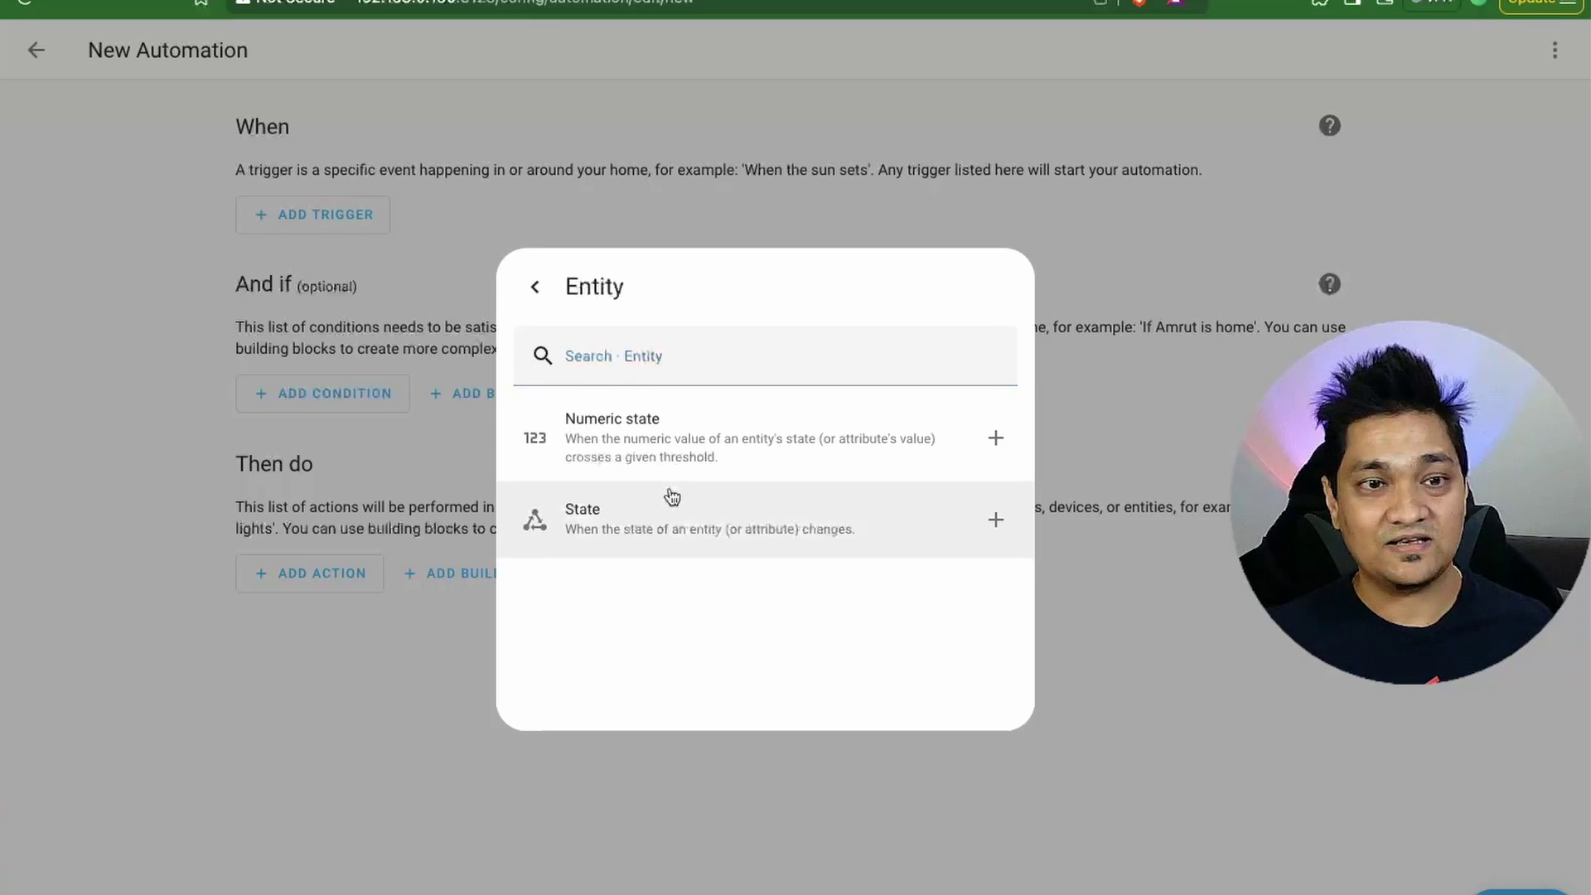
{"action": "left_click", "coordinate": [655, 437]}
{"action": "left_click", "coordinate": [408, 300]}
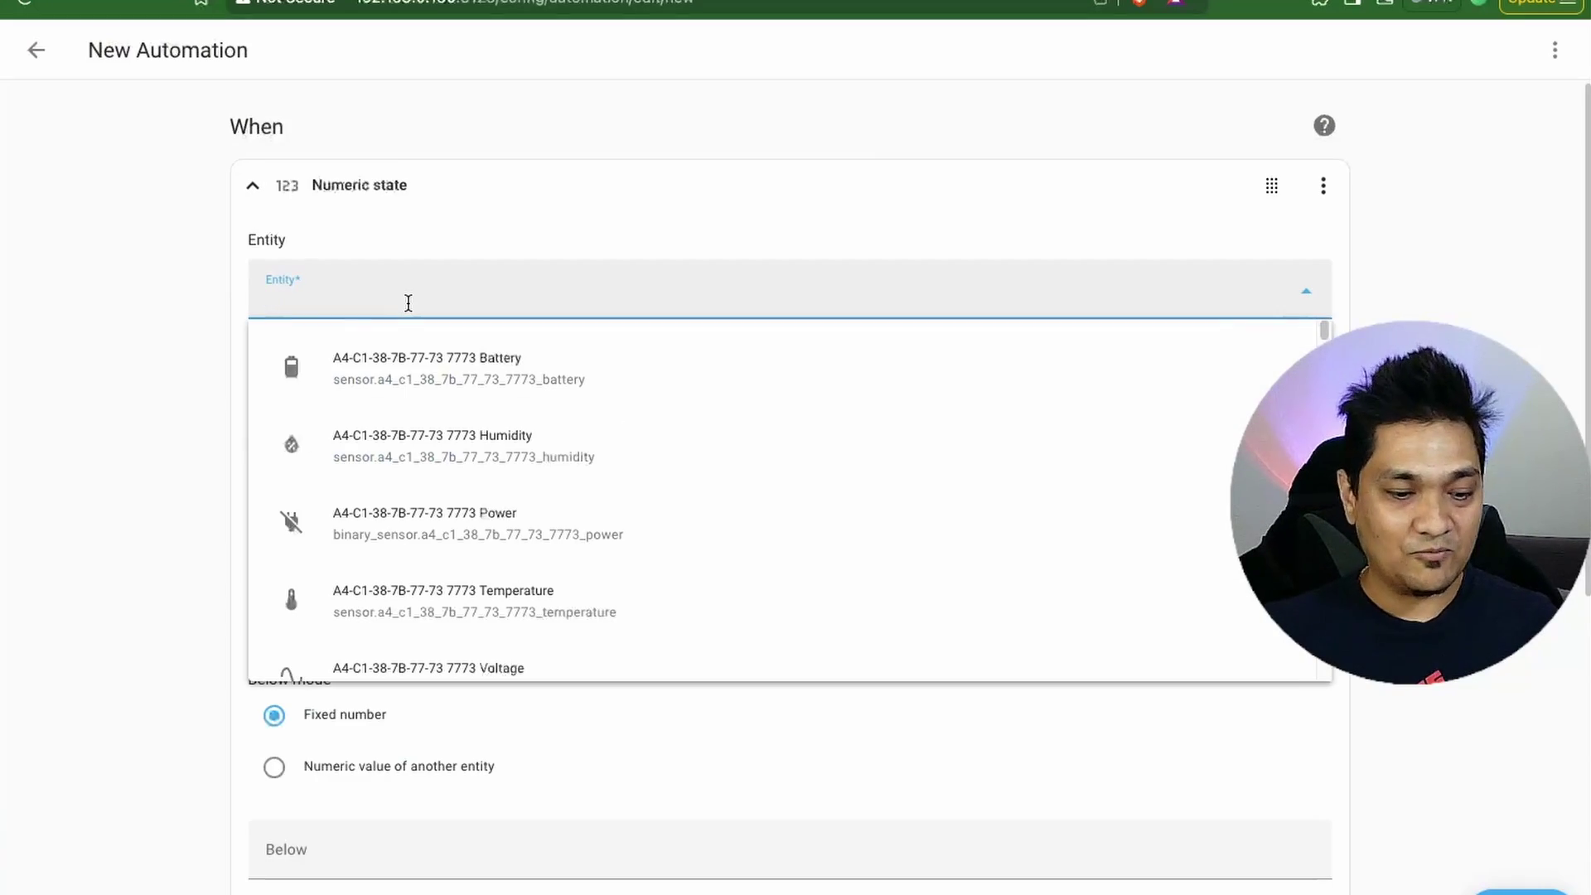
{"action": "type", "text": "batter"}
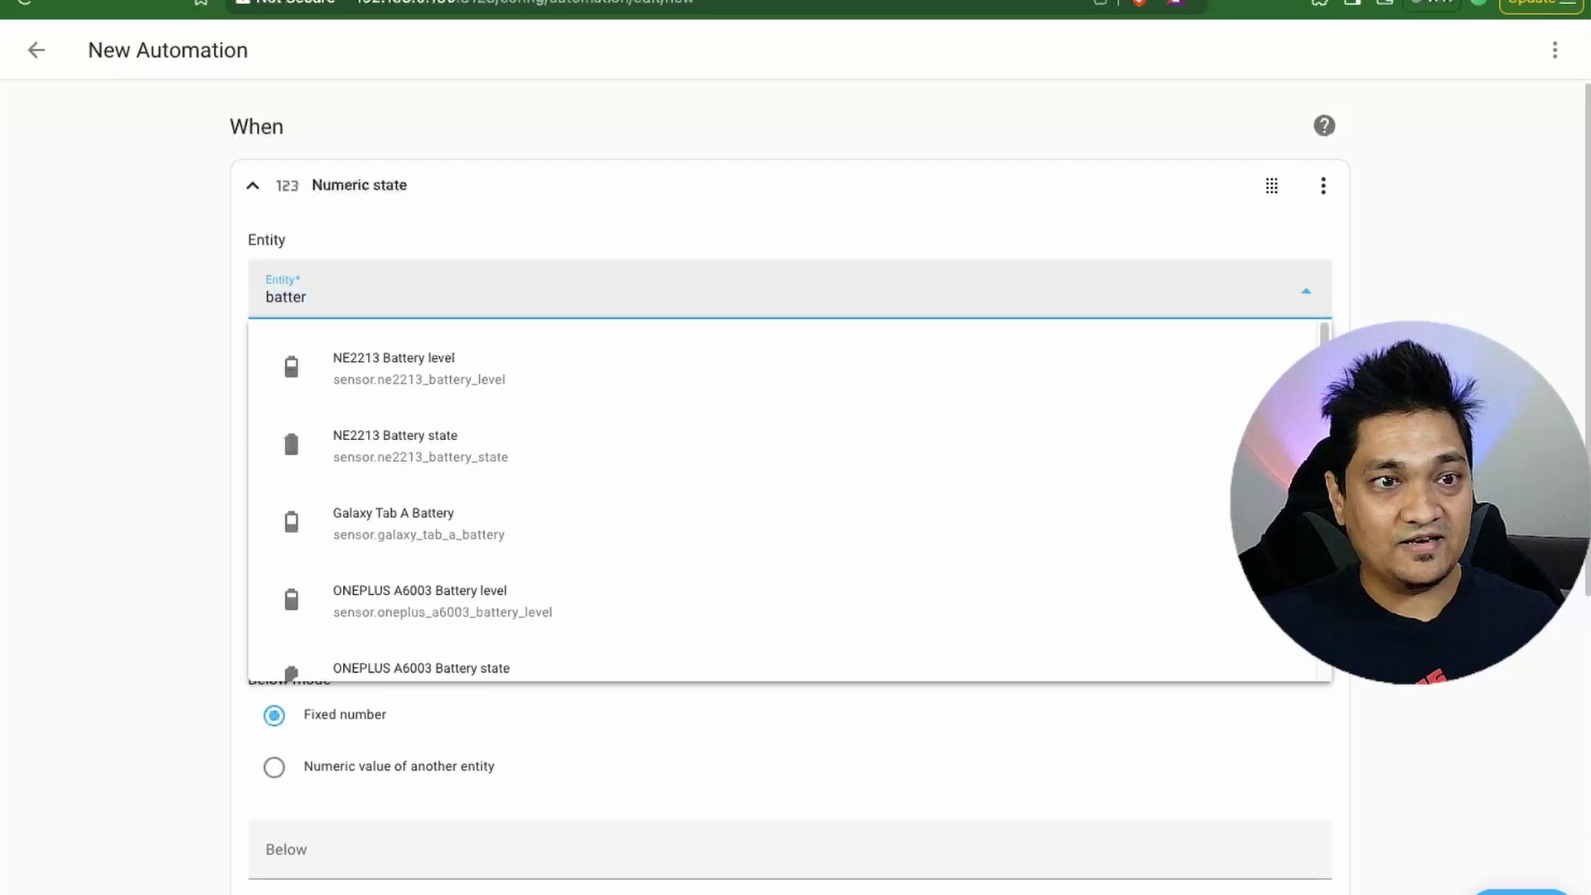
{"action": "left_click", "coordinate": [467, 529]}
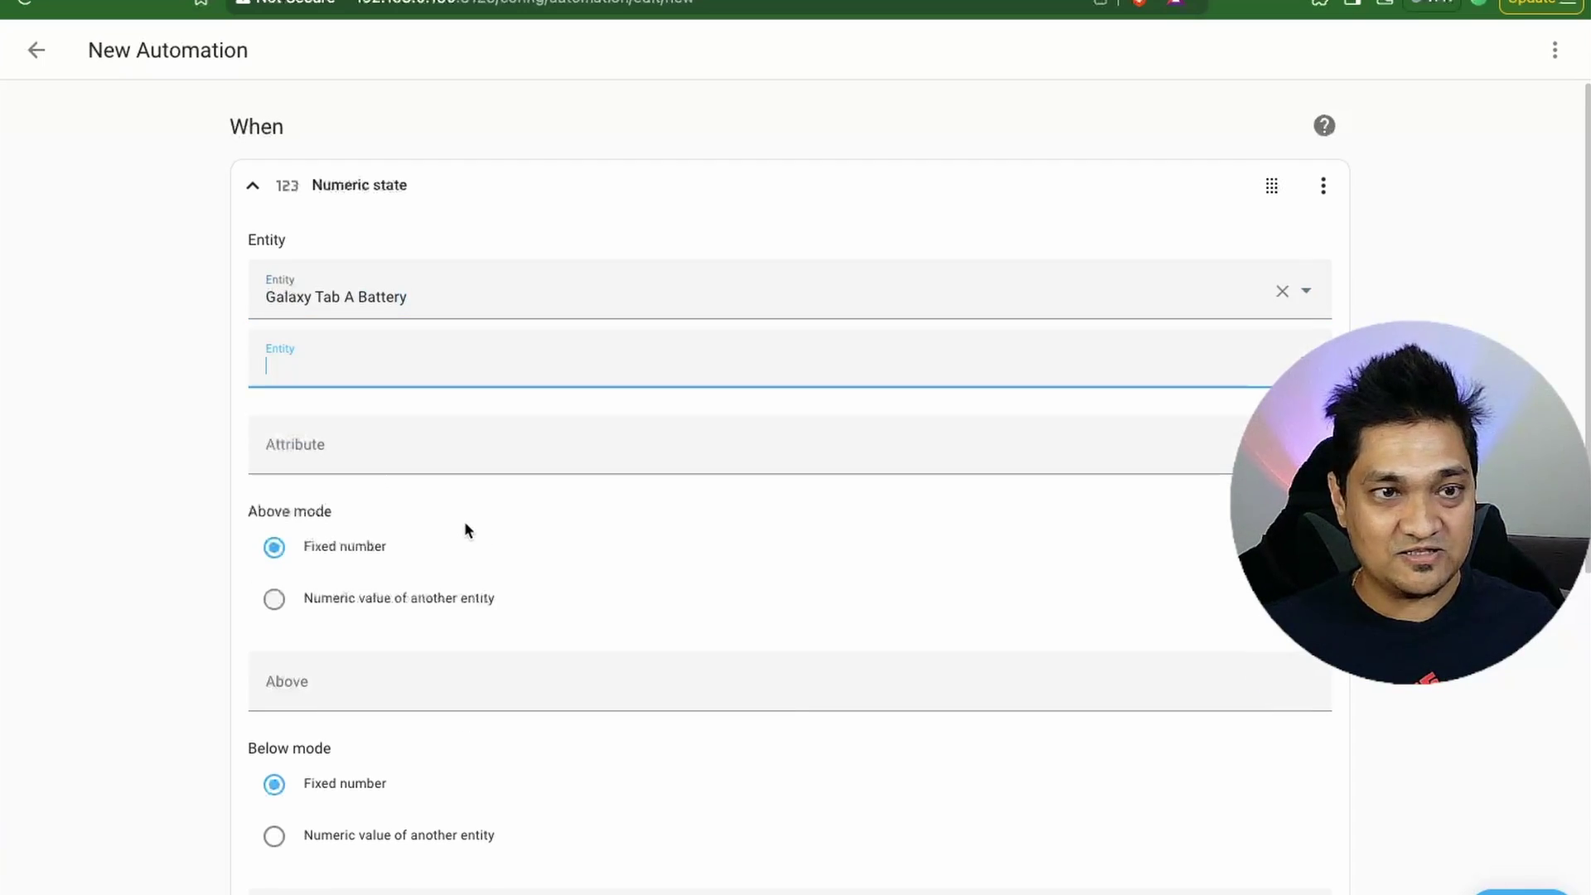
Set the battery trigger's Above limit to 90 as a fixed number and collapse the trigger.
{"action": "scroll", "coordinate": [430, 414], "scroll_direction": "down", "scroll_amount": 1}
{"action": "left_click", "coordinate": [580, 678]}
{"action": "type", "text": "90"}
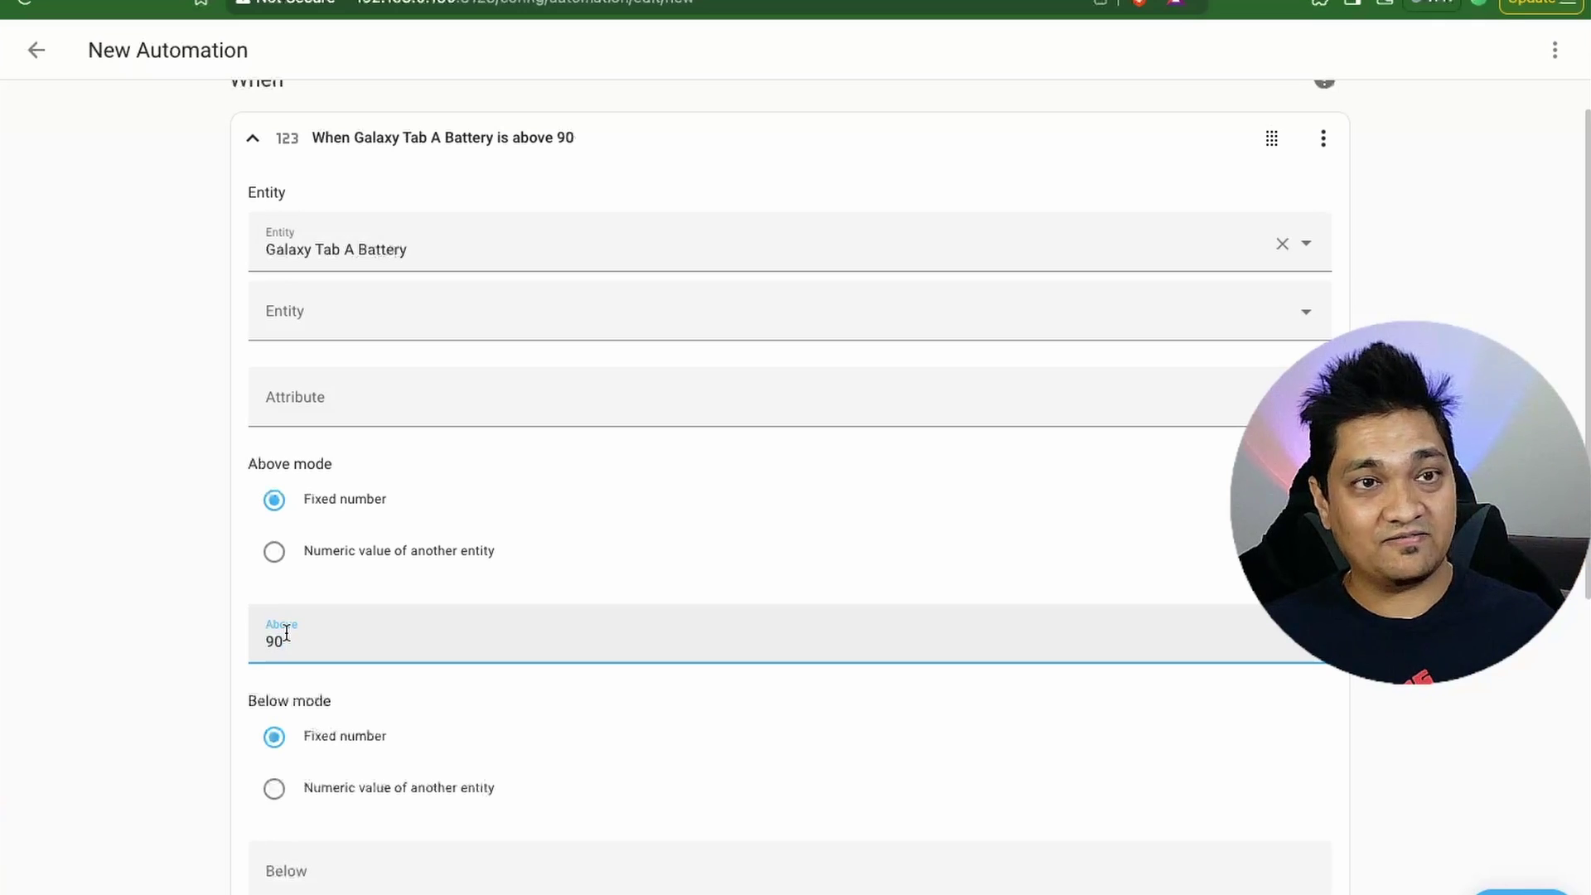
{"action": "left_click", "coordinate": [256, 139]}
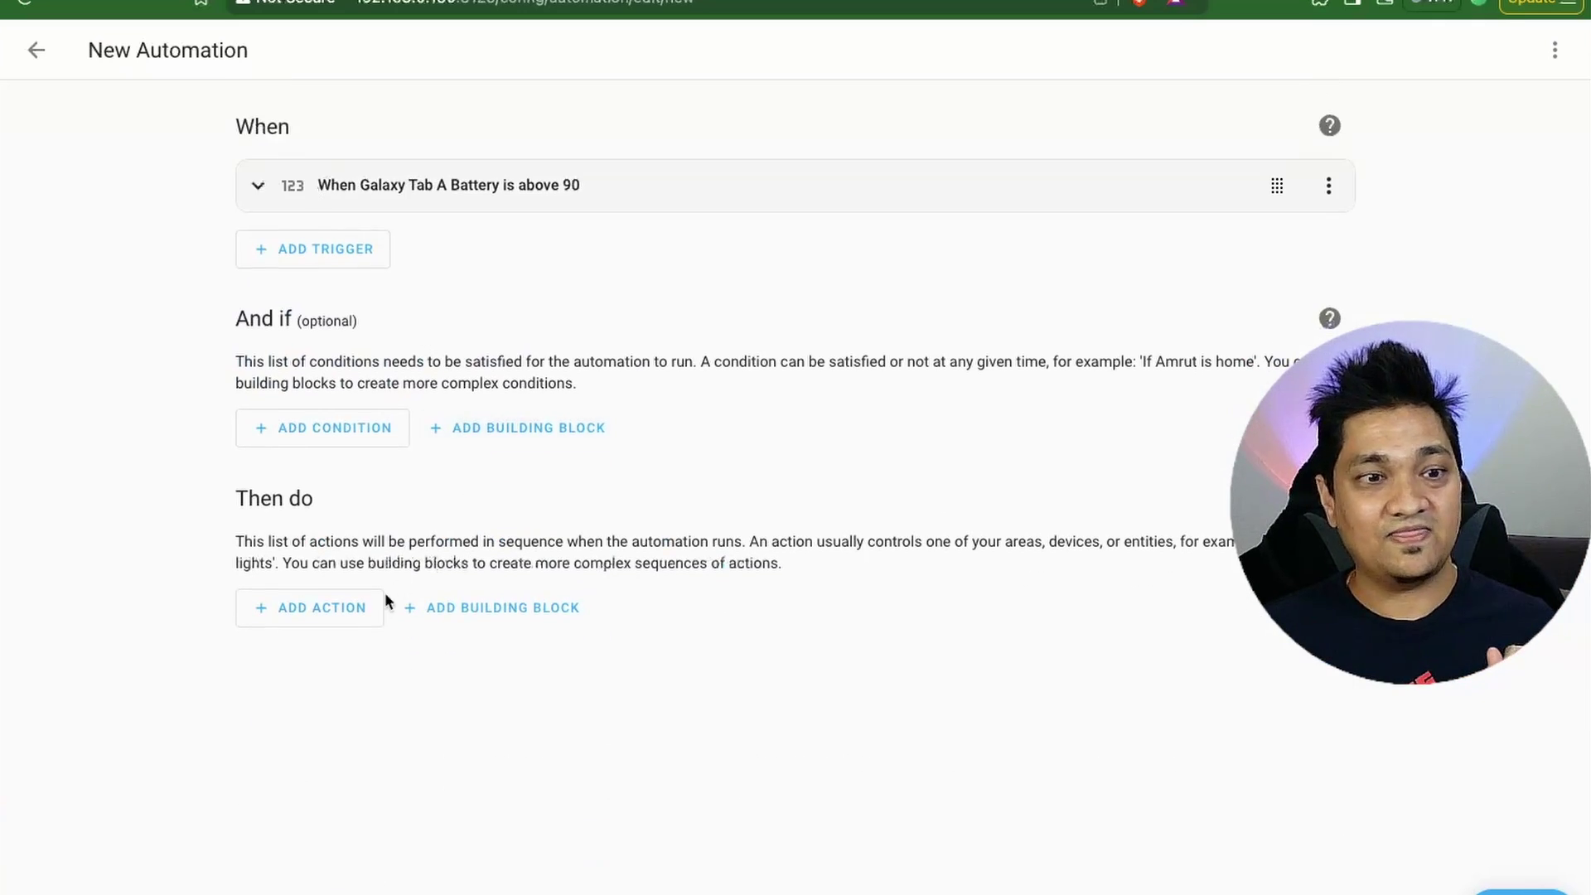
Add a device action for the Matter Plug that turns the plug off.
{"action": "left_click", "coordinate": [331, 609]}
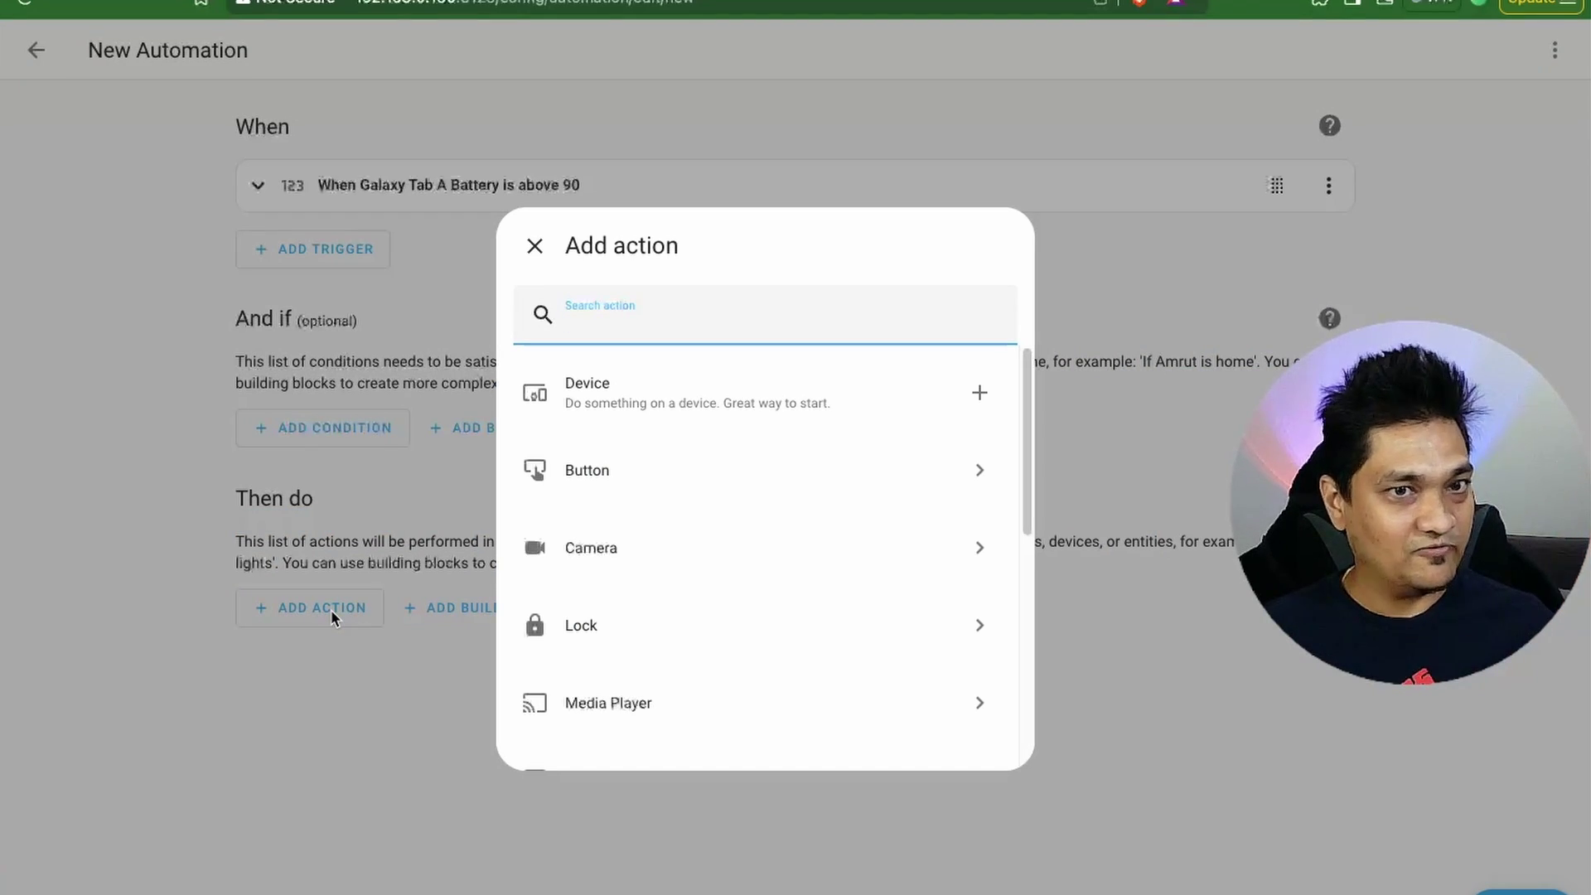
{"action": "left_click", "coordinate": [719, 422]}
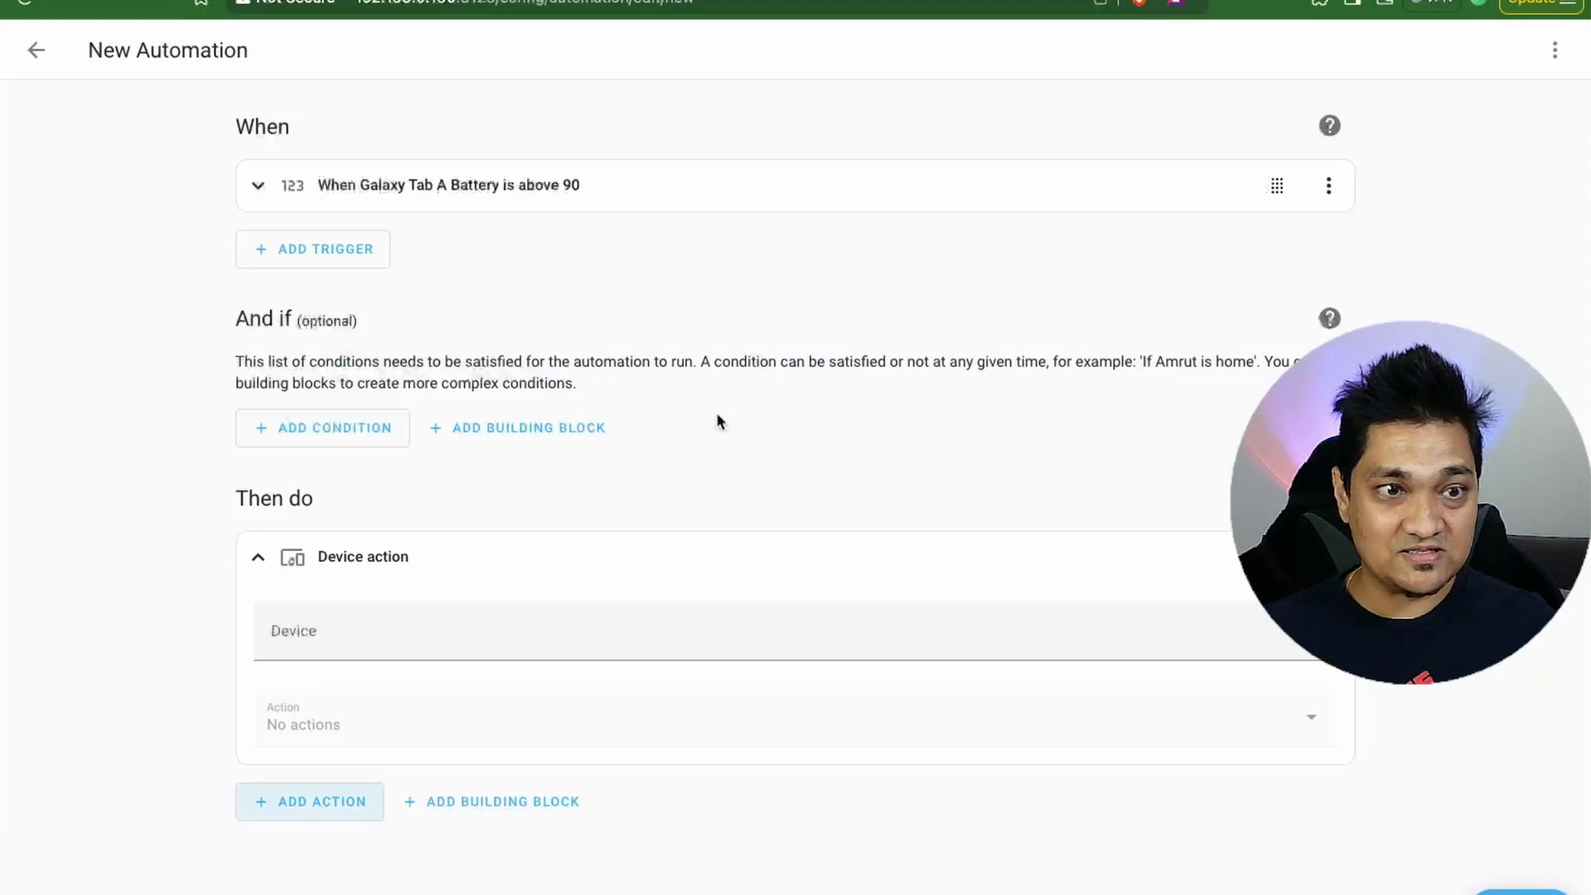
{"action": "left_click", "coordinate": [584, 632]}
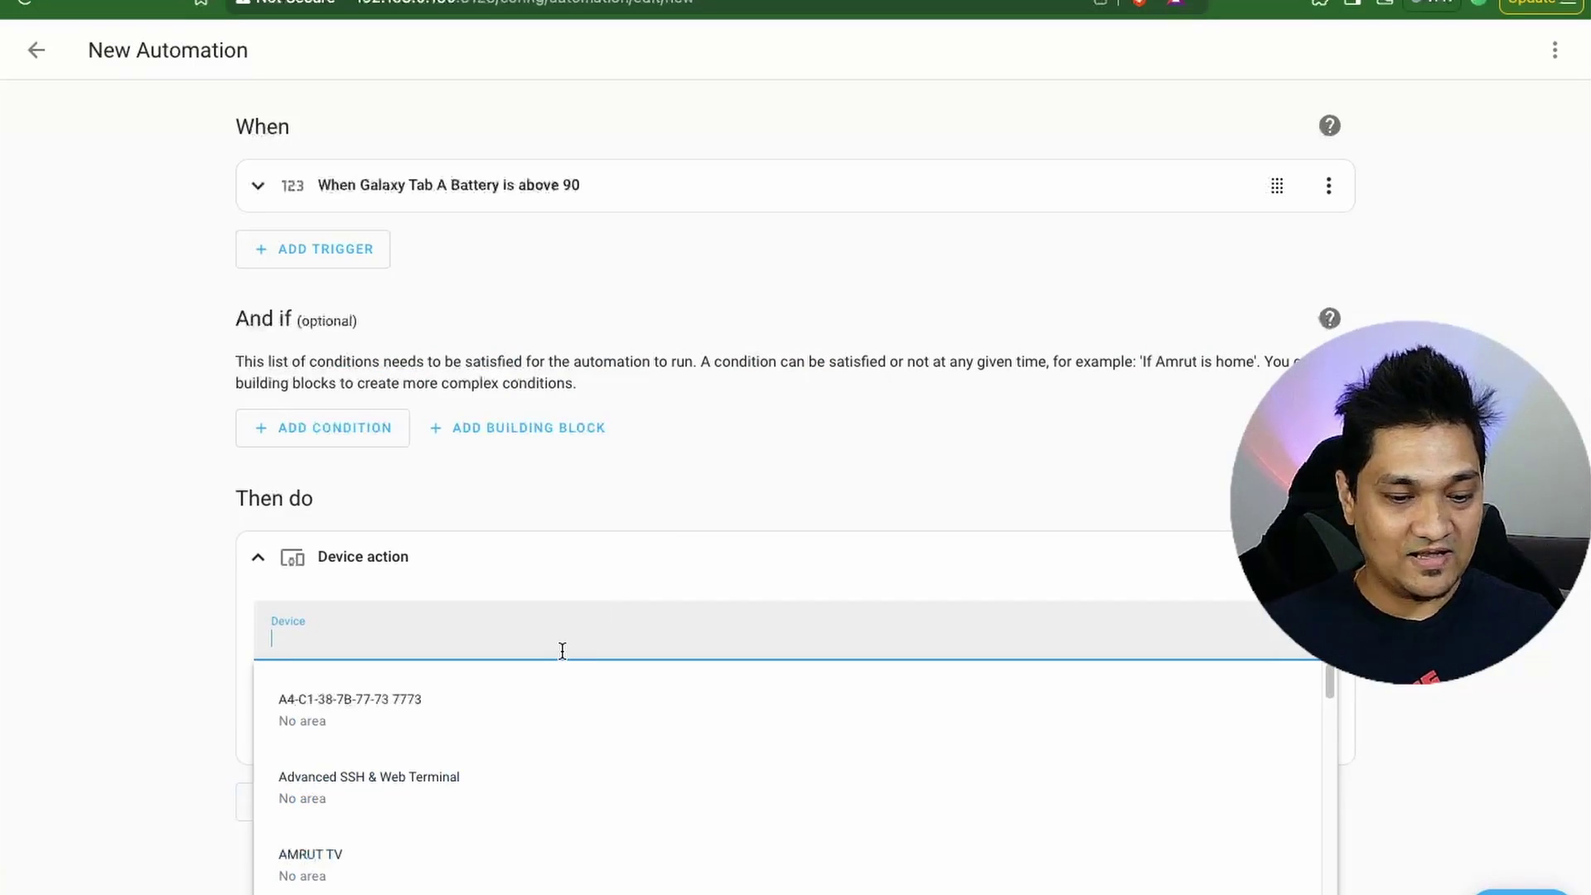
{"action": "type", "text": "matt"}
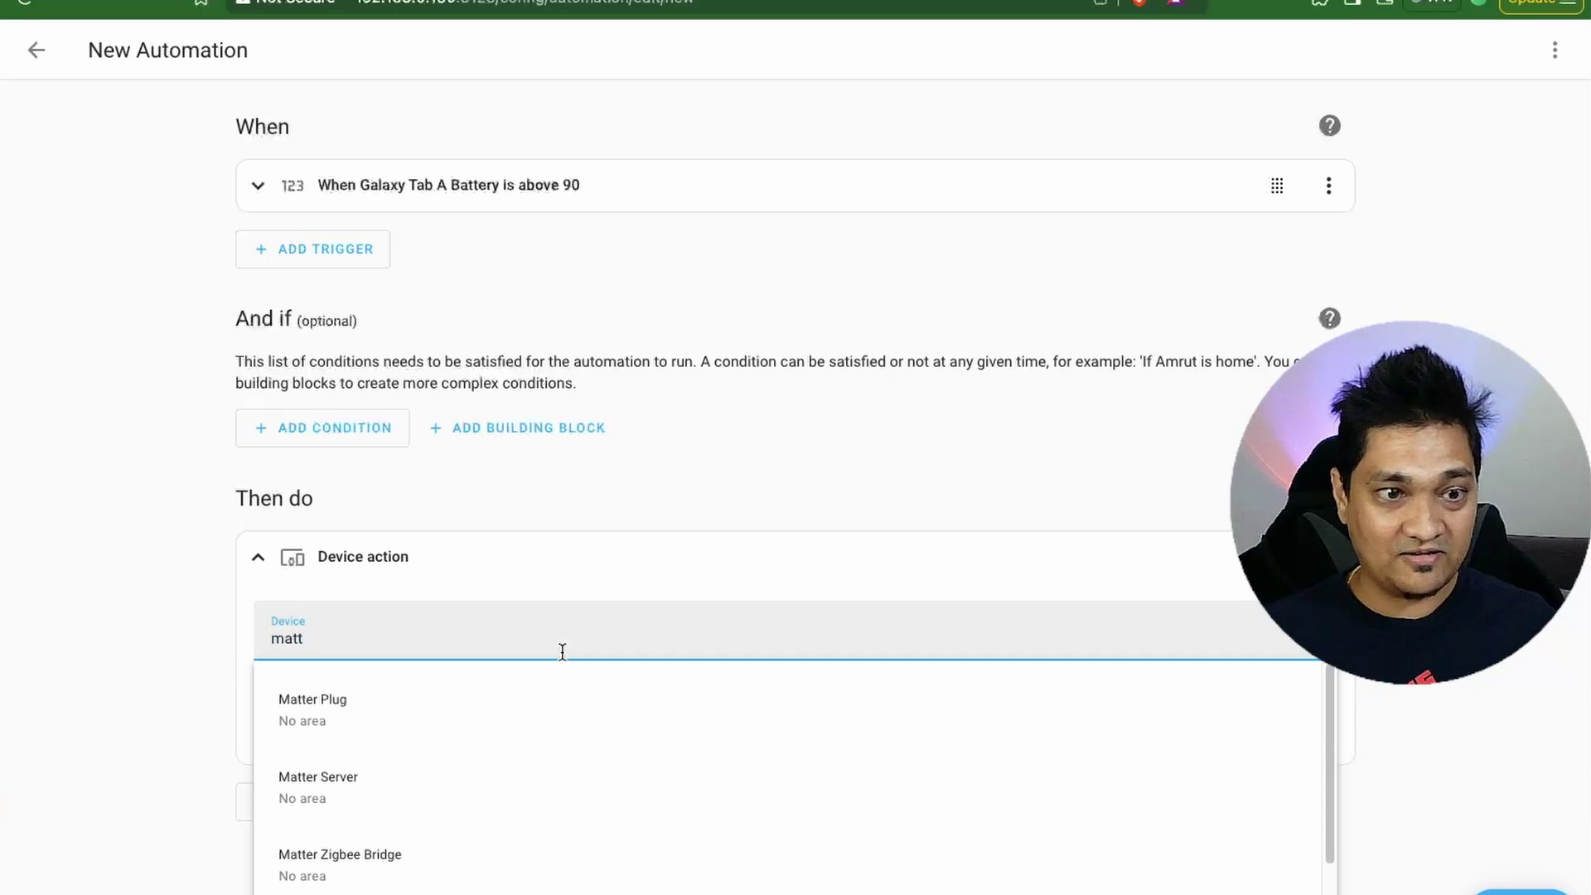
{"action": "left_click", "coordinate": [557, 722]}
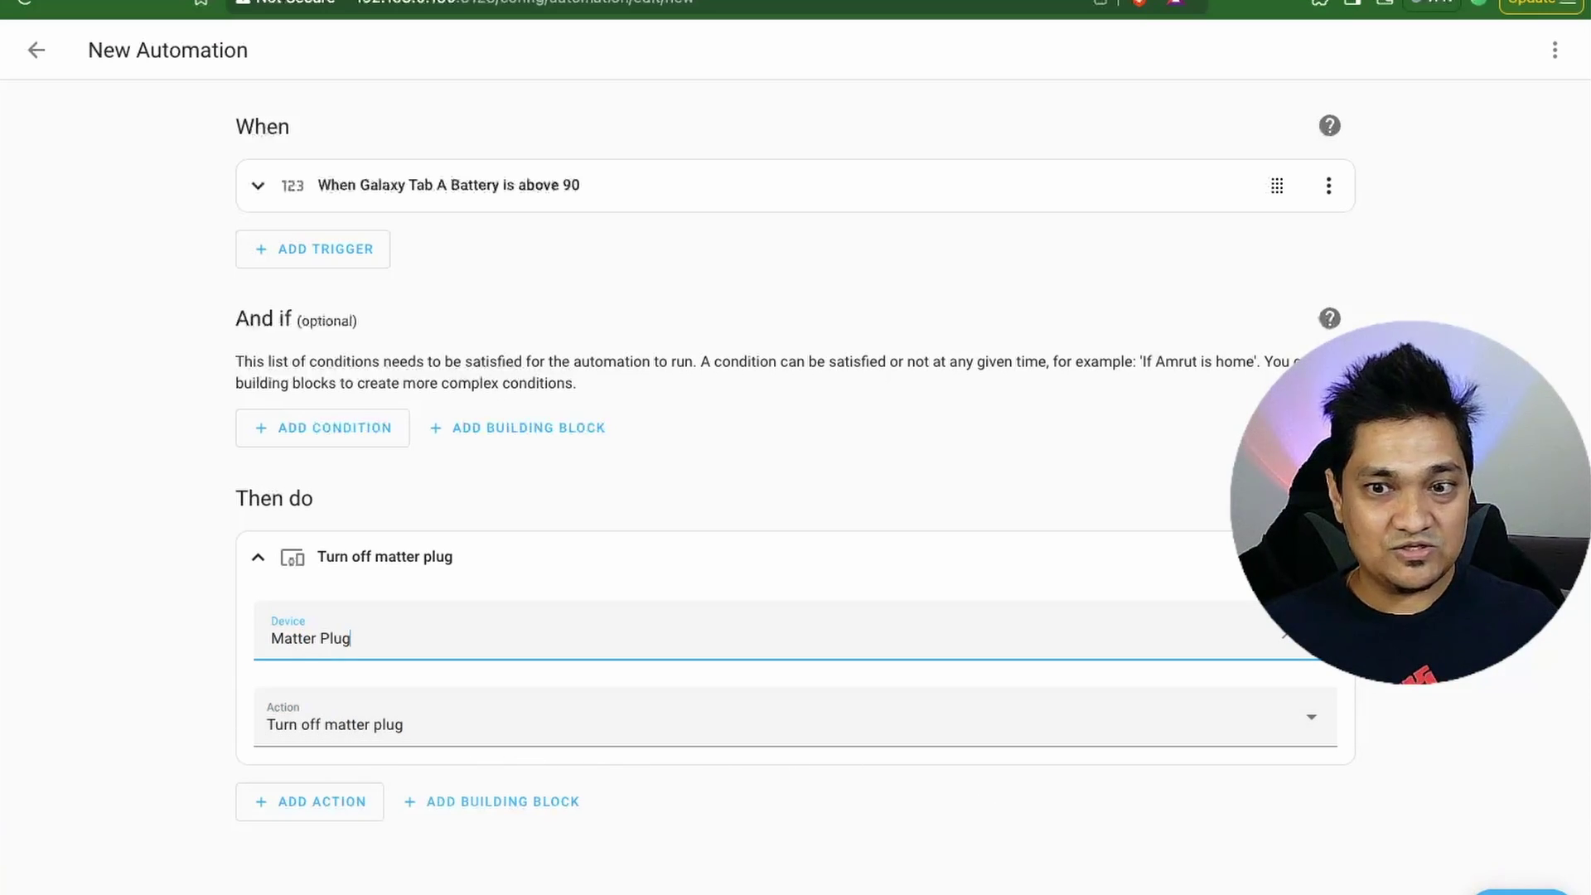
Save the automation with the name "Turn off the Dashboard".
{"action": "key", "text": "ctrl+s"}
{"action": "left_click_drag", "start_coordinate": [719, 456], "coordinate": [511, 434]}
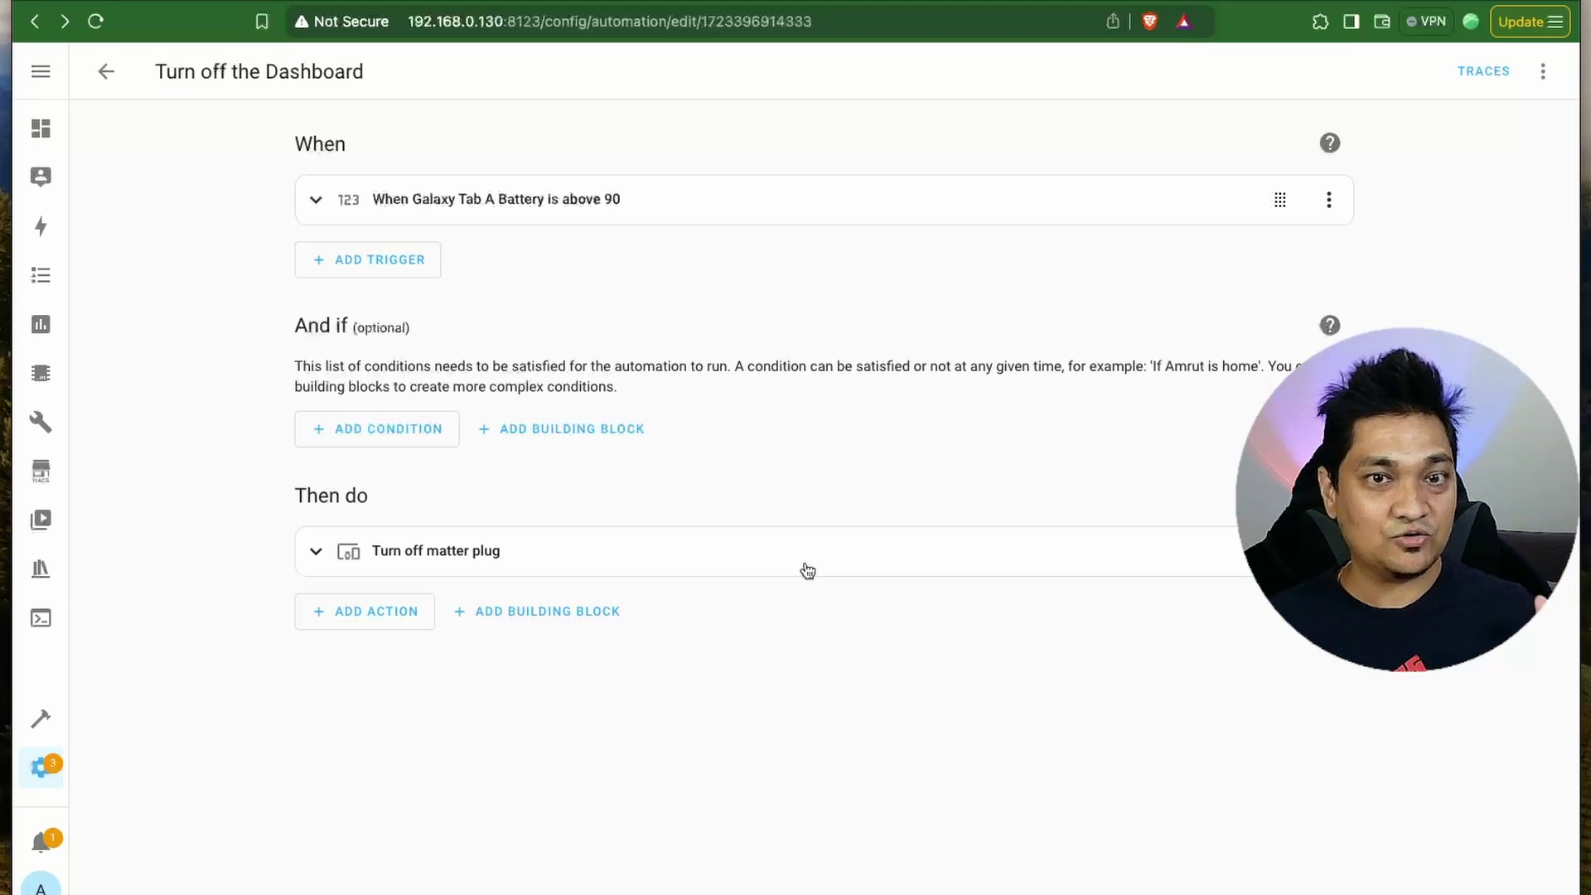
Duplicate the automation, and in the copy's battery trigger clear the Above limit and set Below to 10.
{"action": "left_click", "coordinate": [1543, 73]}
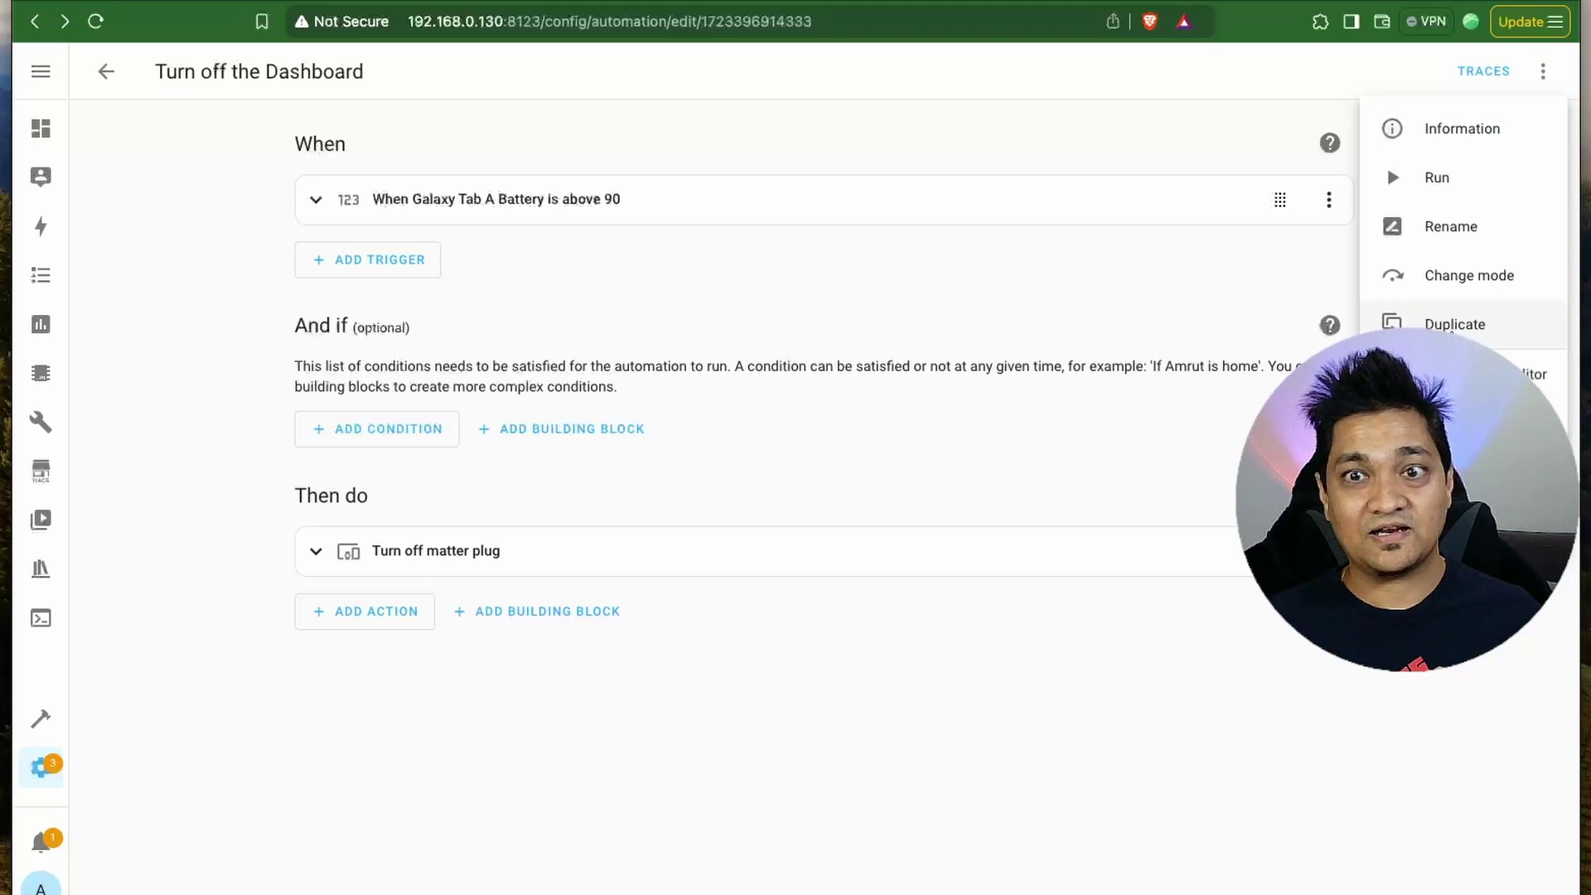
{"action": "left_click", "coordinate": [1454, 324]}
{"action": "left_click", "coordinate": [713, 199]}
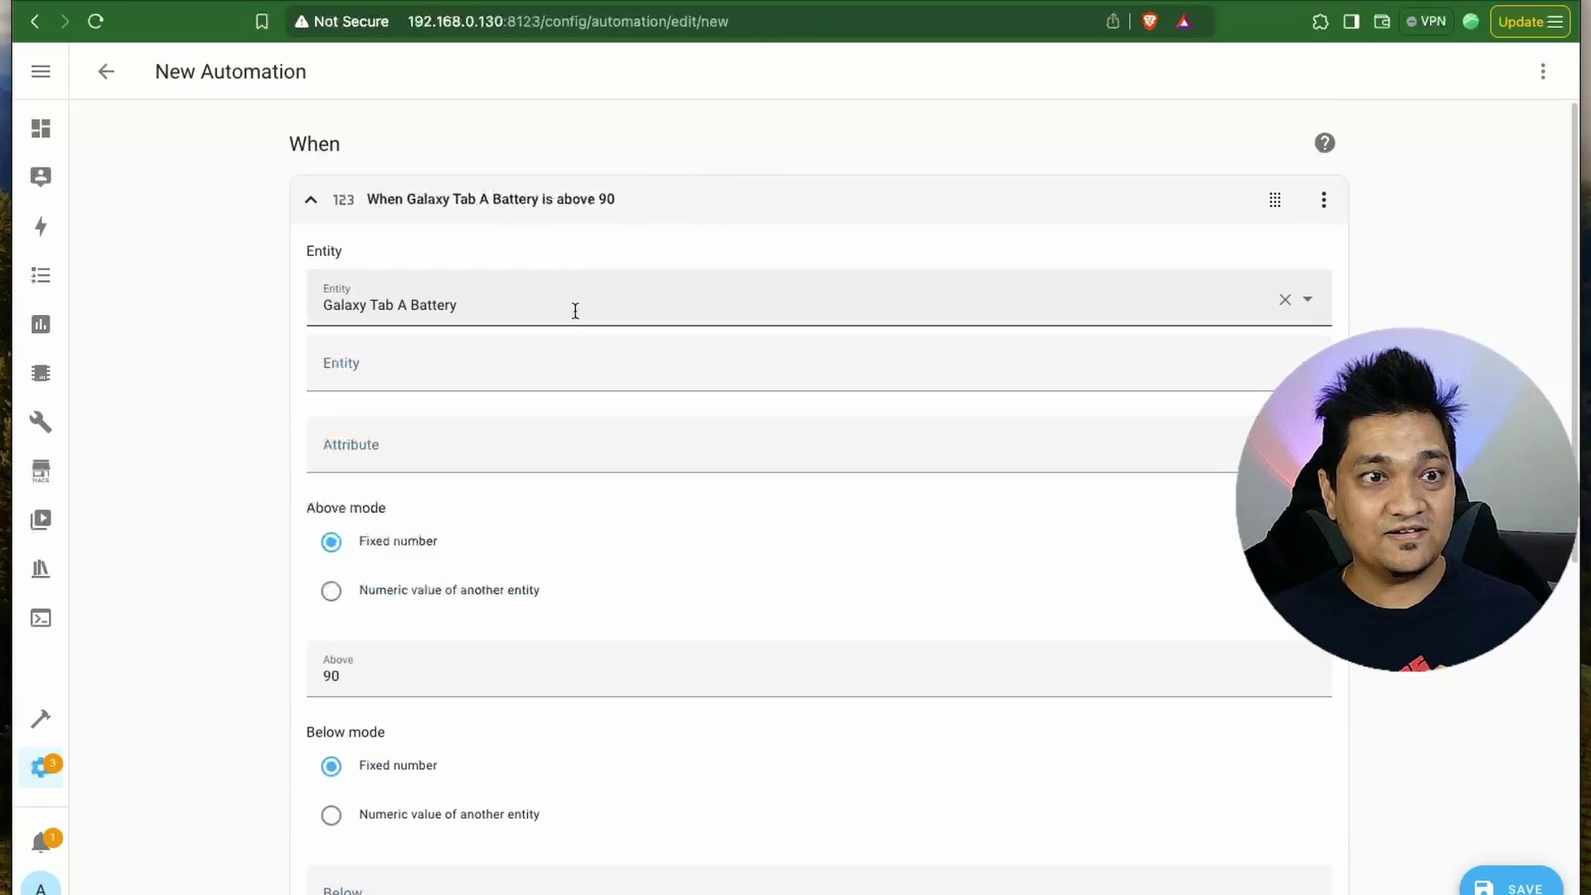
{"action": "scroll", "coordinate": [412, 561], "scroll_direction": "down", "scroll_amount": 3}
{"action": "scroll", "coordinate": [412, 567], "scroll_direction": "down", "scroll_amount": 1}
{"action": "left_click_drag", "start_coordinate": [364, 383], "coordinate": [280, 385]}
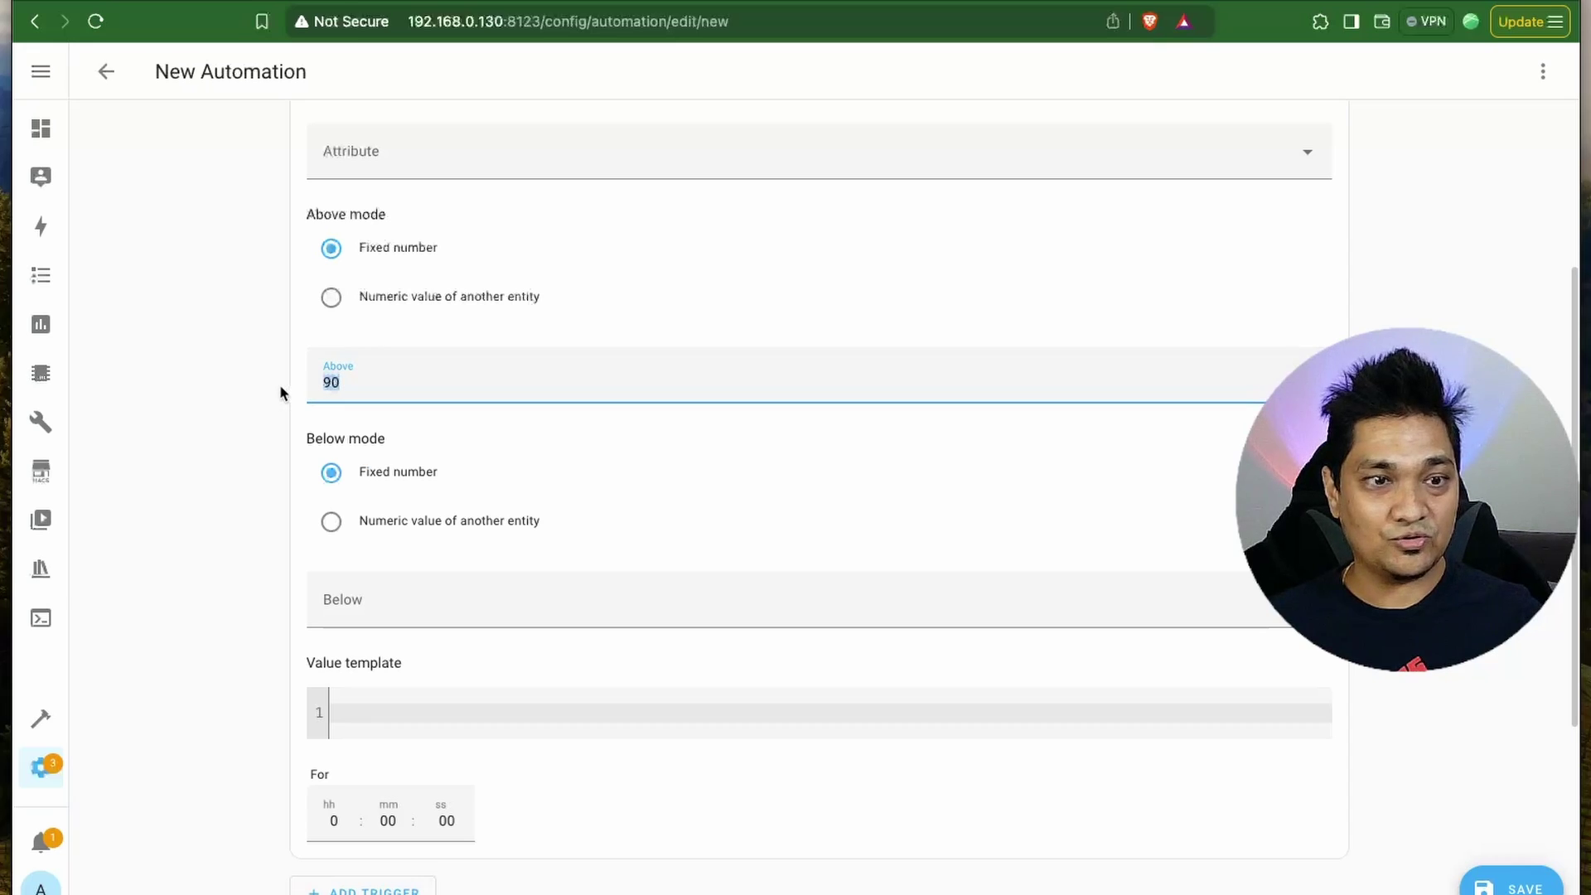
{"action": "key", "text": "BackSpace"}
{"action": "left_click", "coordinate": [374, 611]}
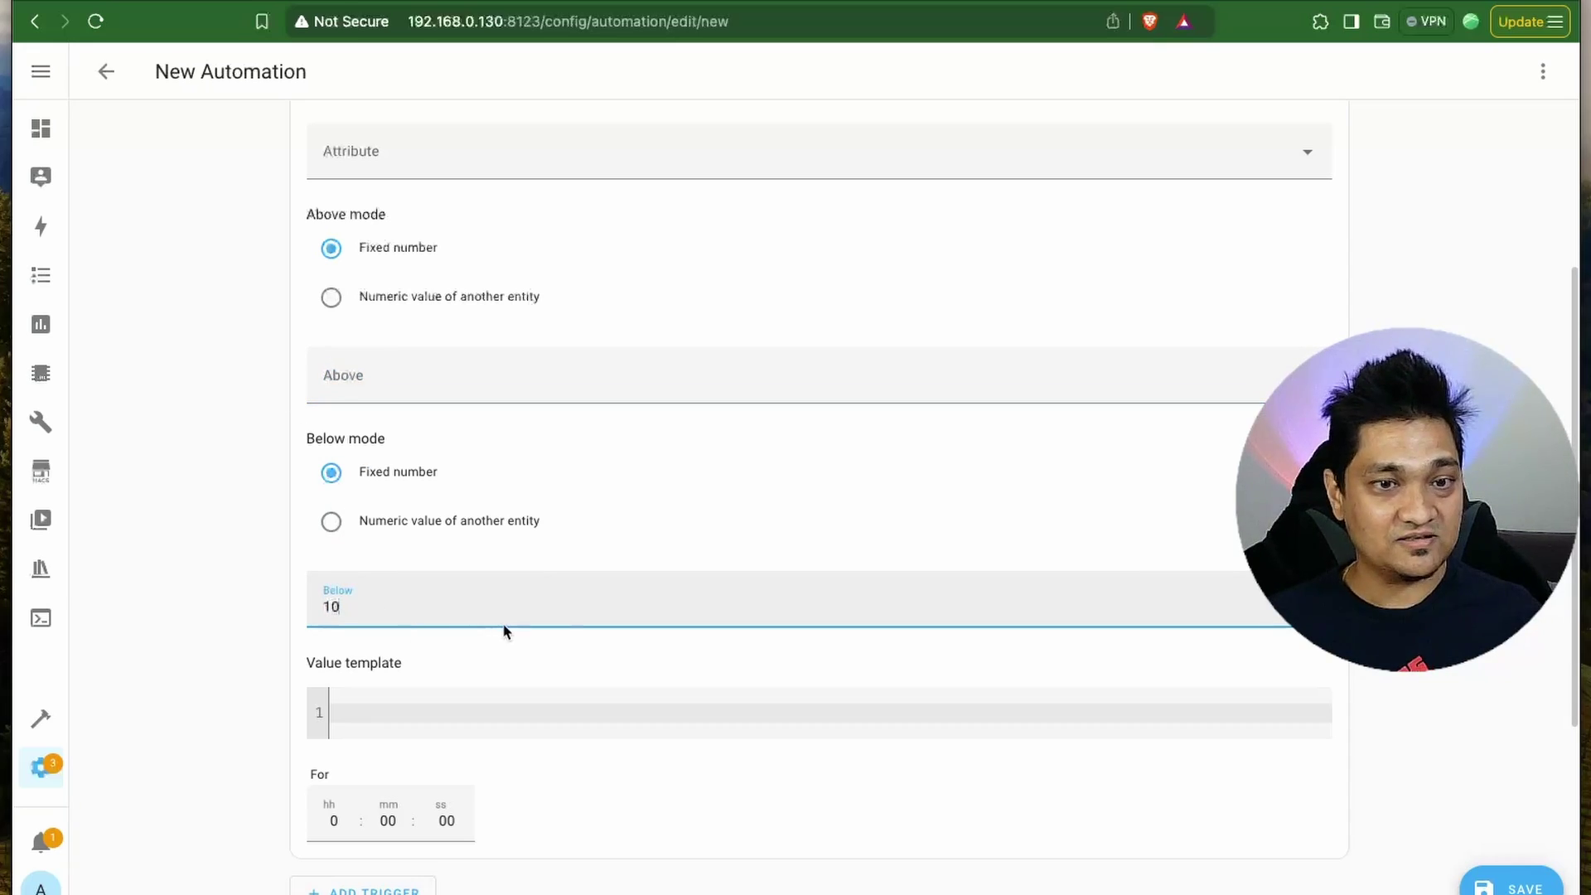
{"action": "scroll", "coordinate": [481, 498], "scroll_direction": "up", "scroll_amount": 5}
{"action": "left_click", "coordinate": [448, 199]}
Change the duplicated automation's Matter Plug action to "Turn on matter plug".
{"action": "left_click", "coordinate": [460, 551]}
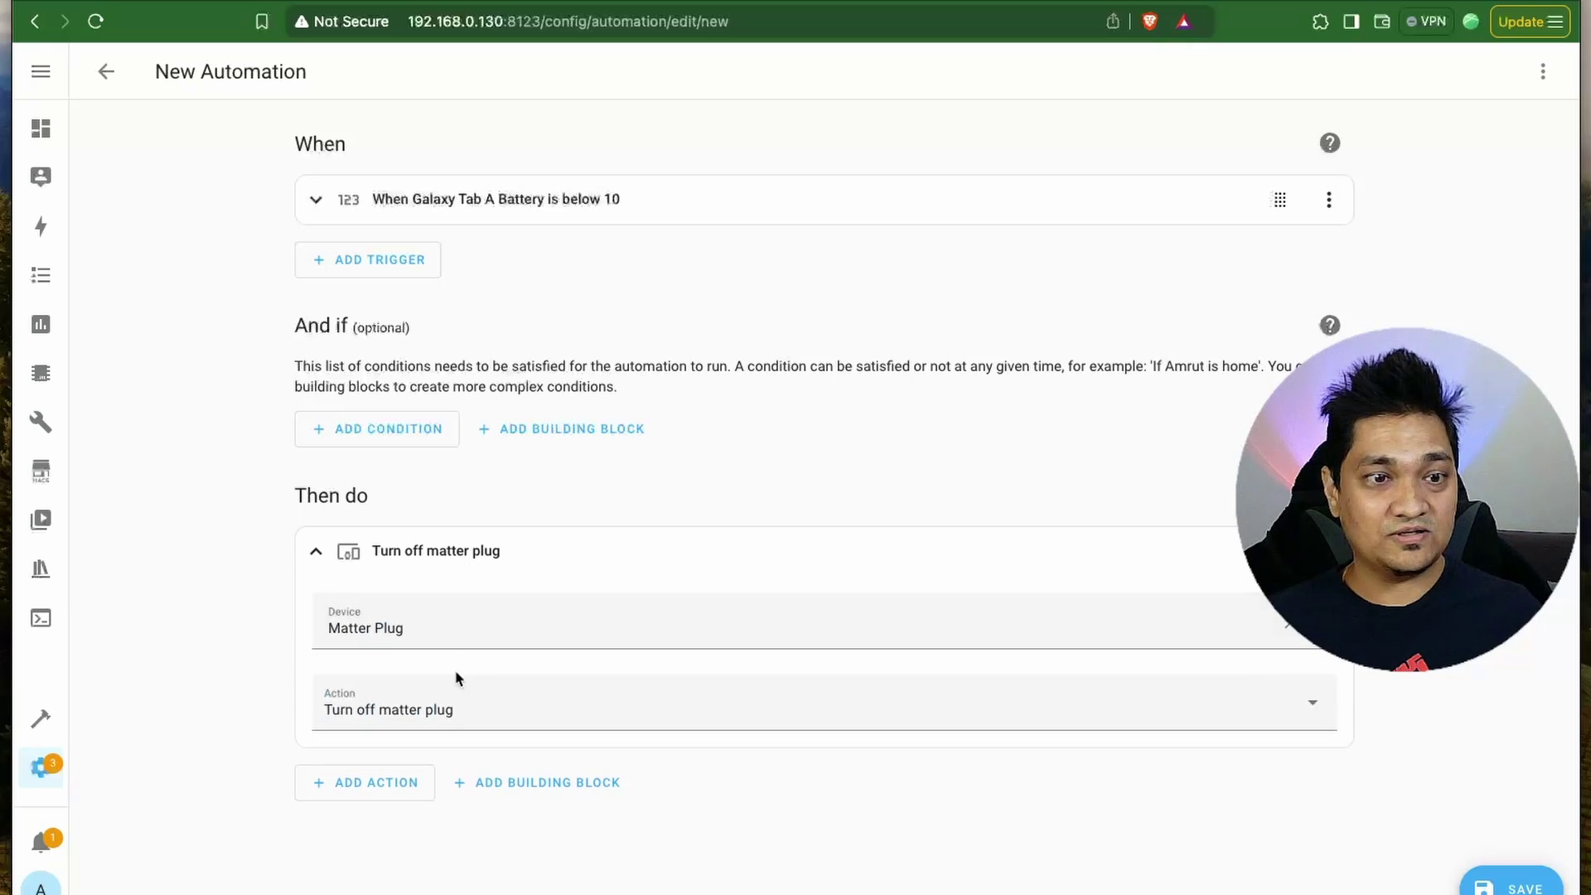
{"action": "left_click", "coordinate": [409, 710]}
{"action": "left_click", "coordinate": [408, 813]}
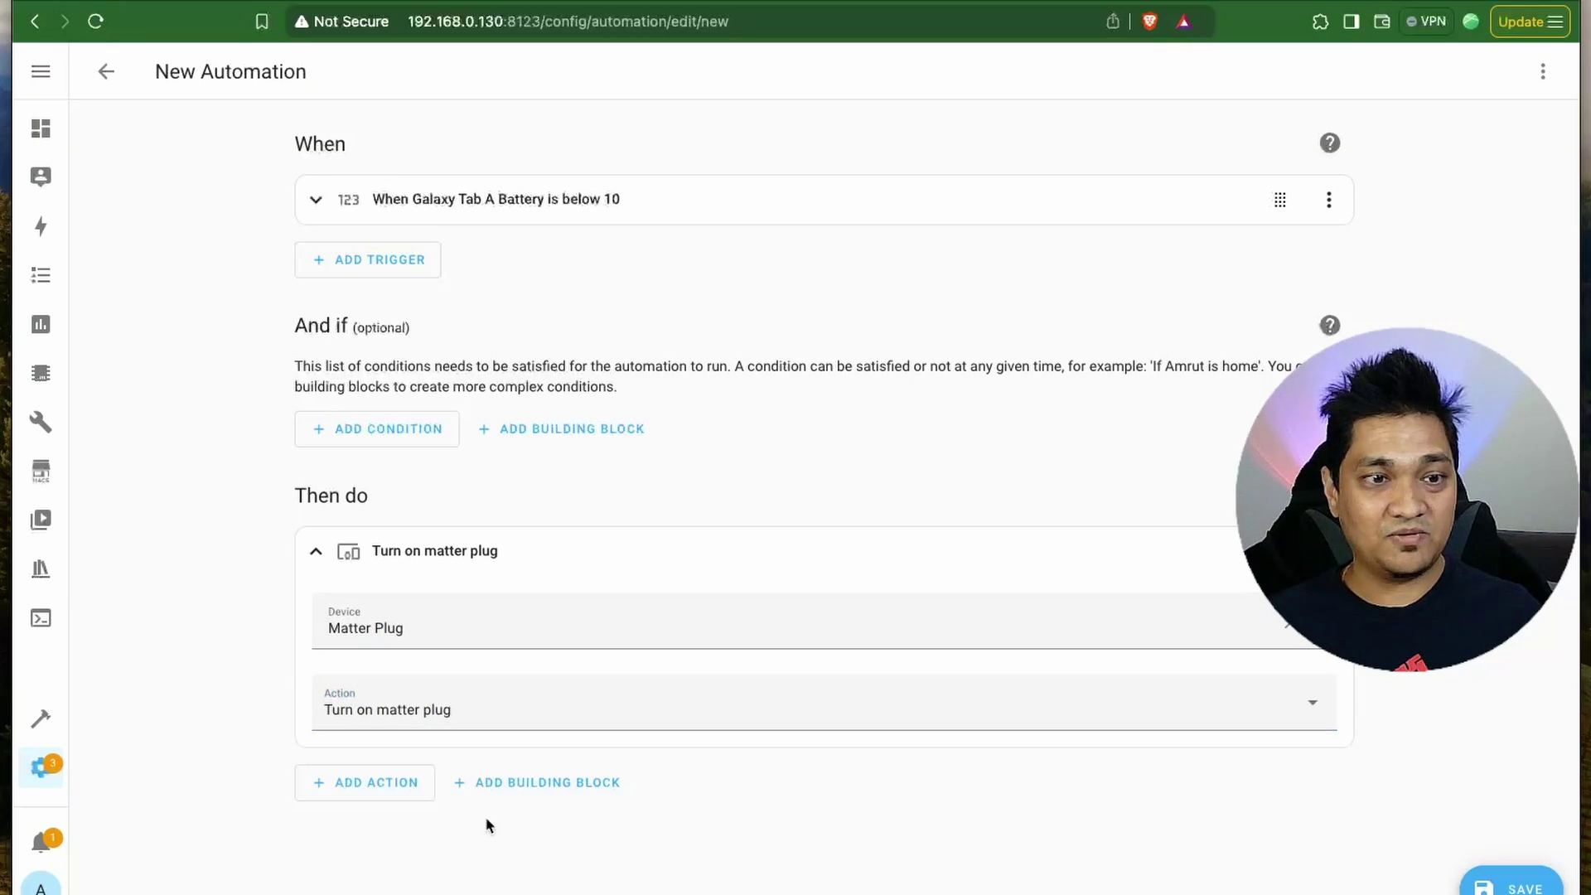
Save the duplicated automation with the name "Turn on Dashboard".
{"action": "left_click", "coordinate": [1509, 886]}
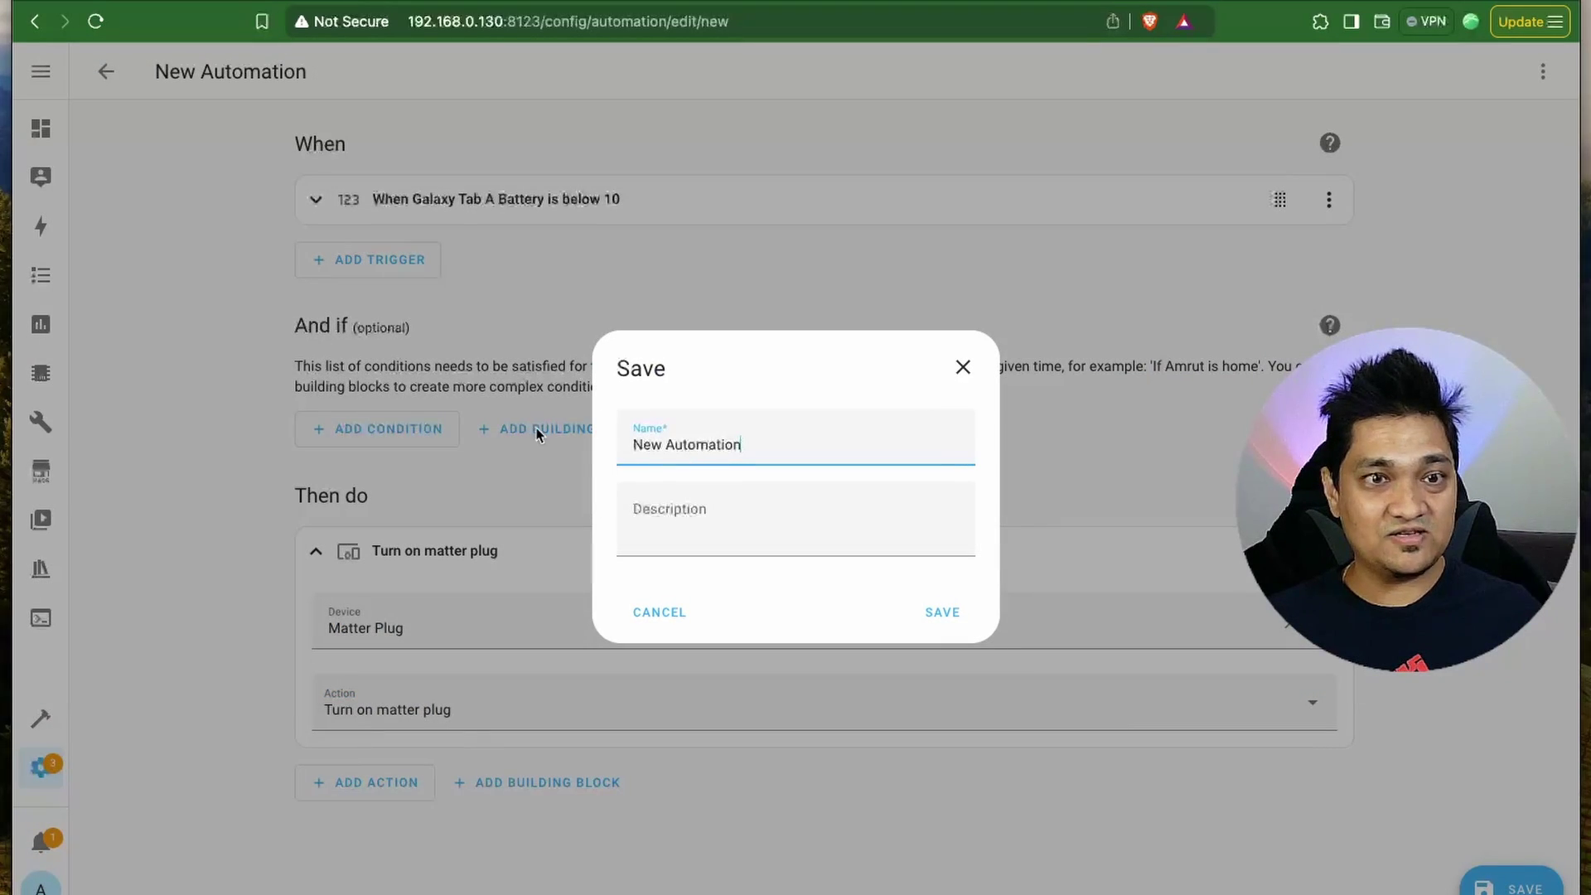
{"action": "triple_click", "coordinate": [713, 445]}
{"action": "type", "text": "Turn on Dashboard"}
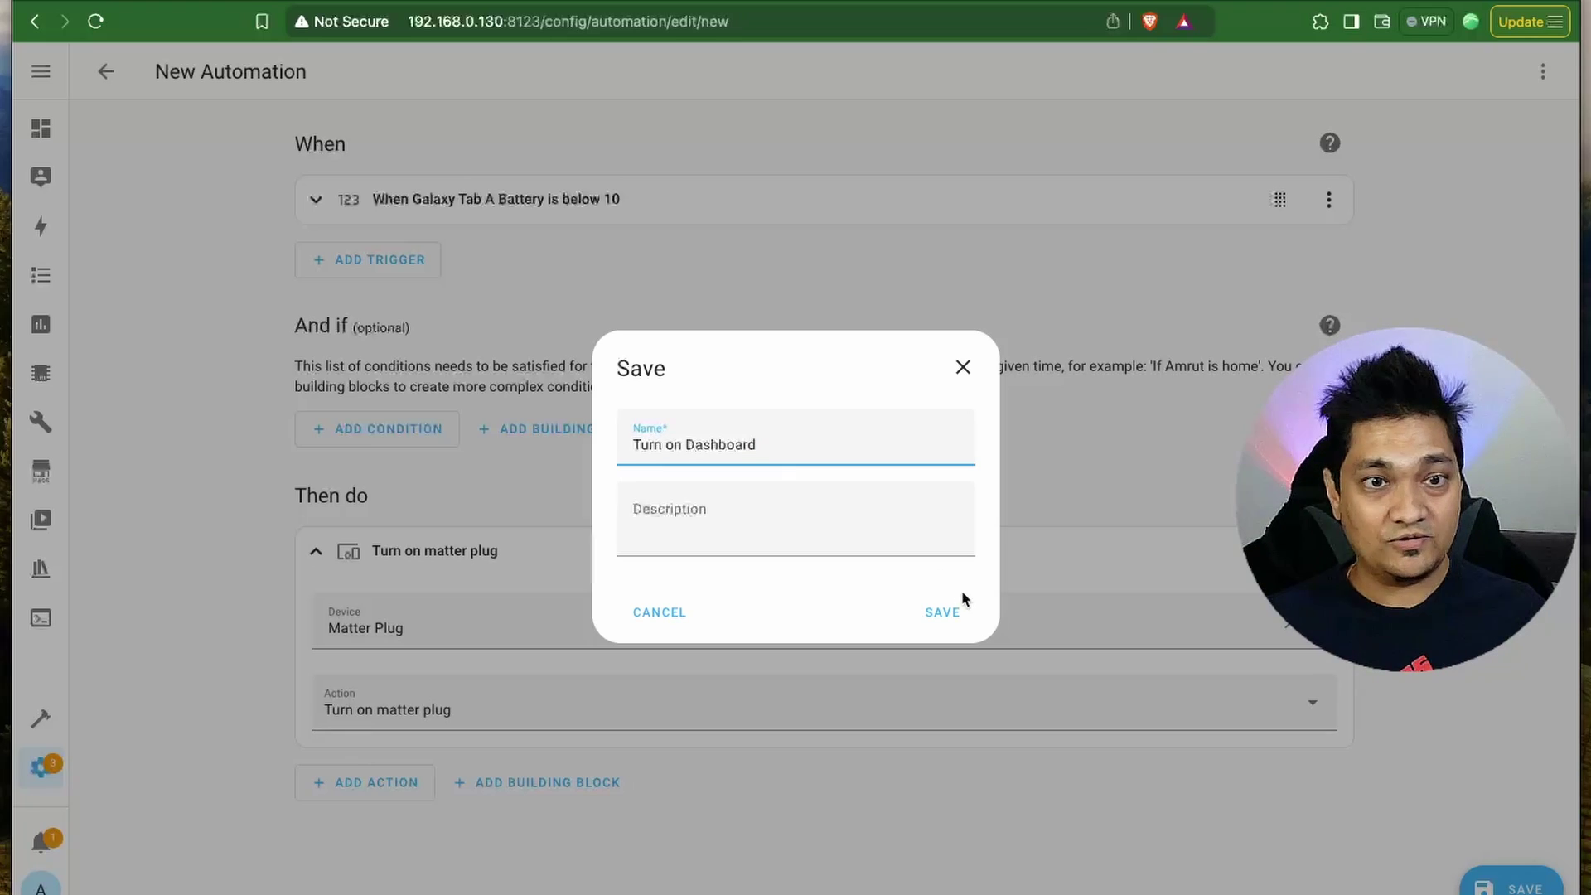
{"action": "left_click", "coordinate": [960, 616]}
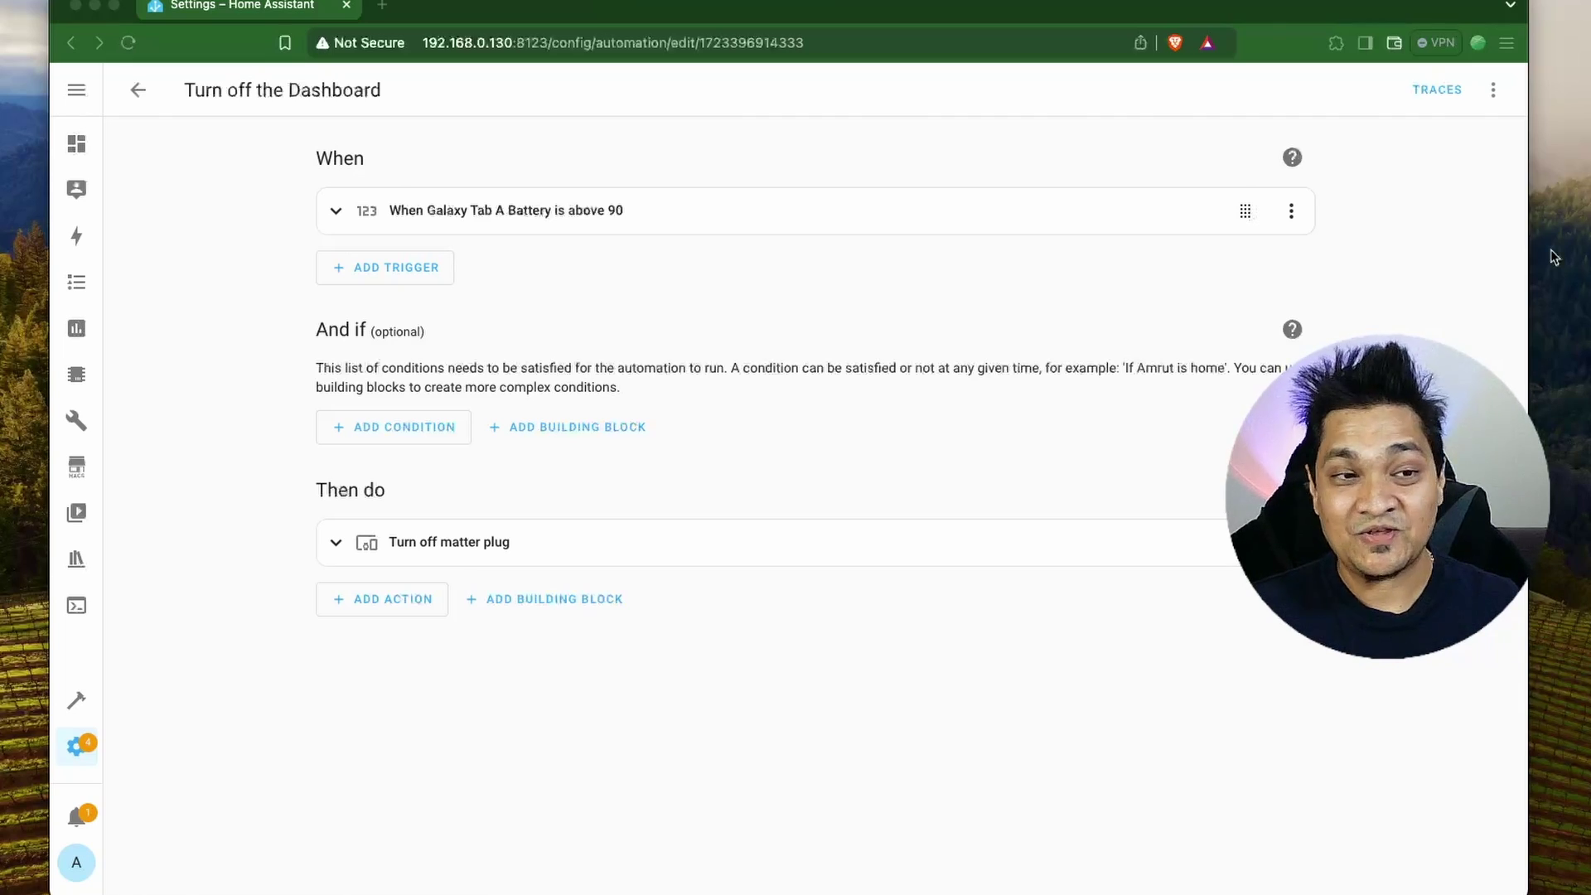
Return to the automations list and create a new automation from scratch.
{"action": "left_click", "coordinate": [138, 92]}
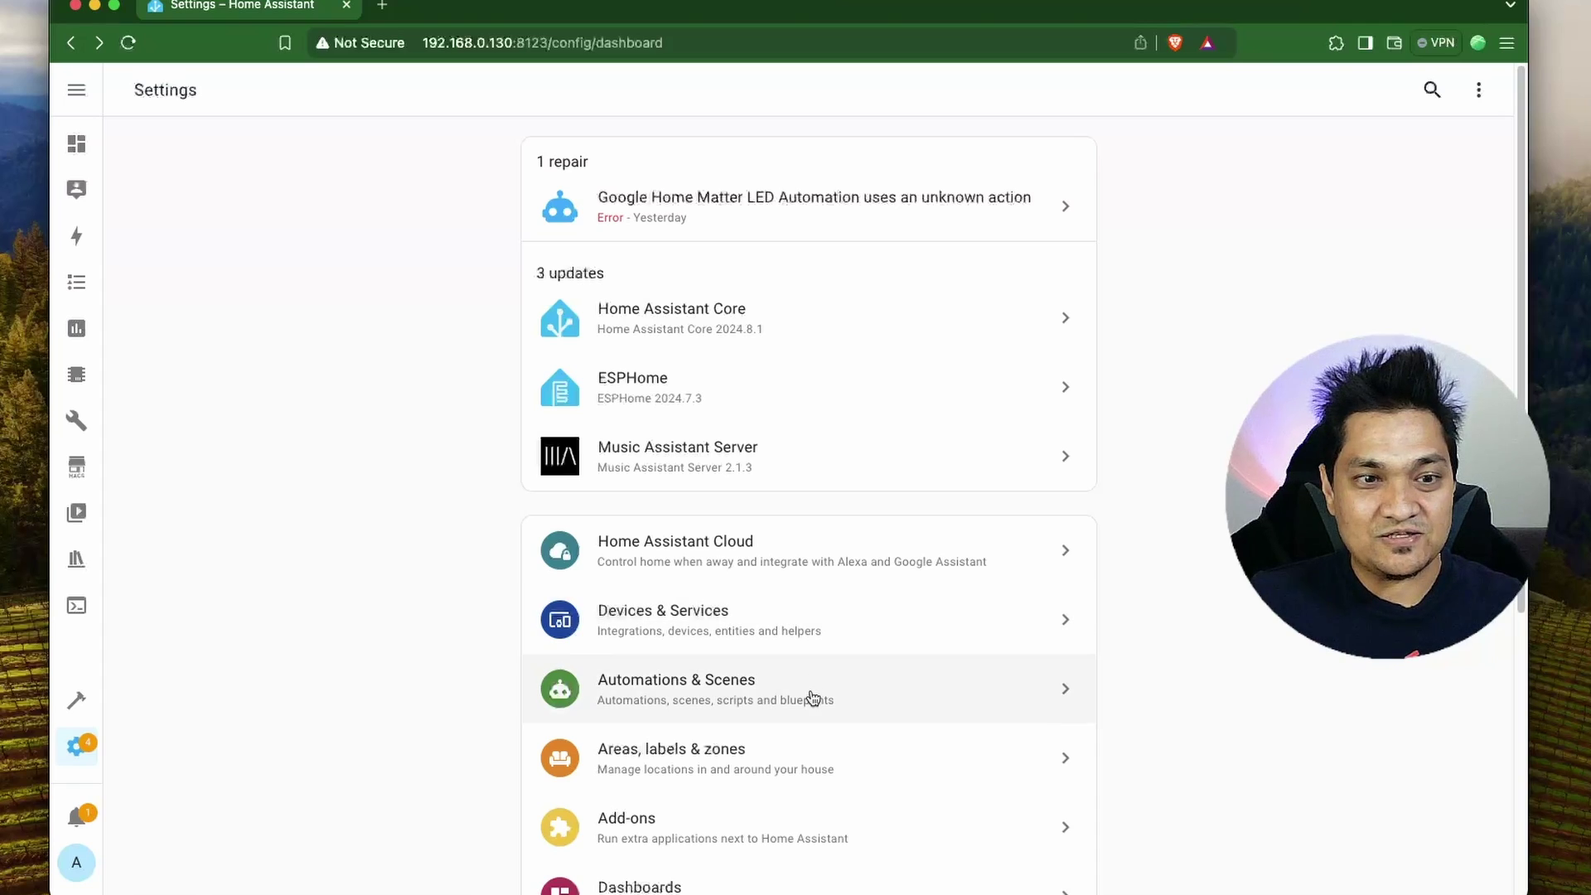
{"action": "left_click", "coordinate": [812, 696]}
{"action": "left_click", "coordinate": [1378, 864]}
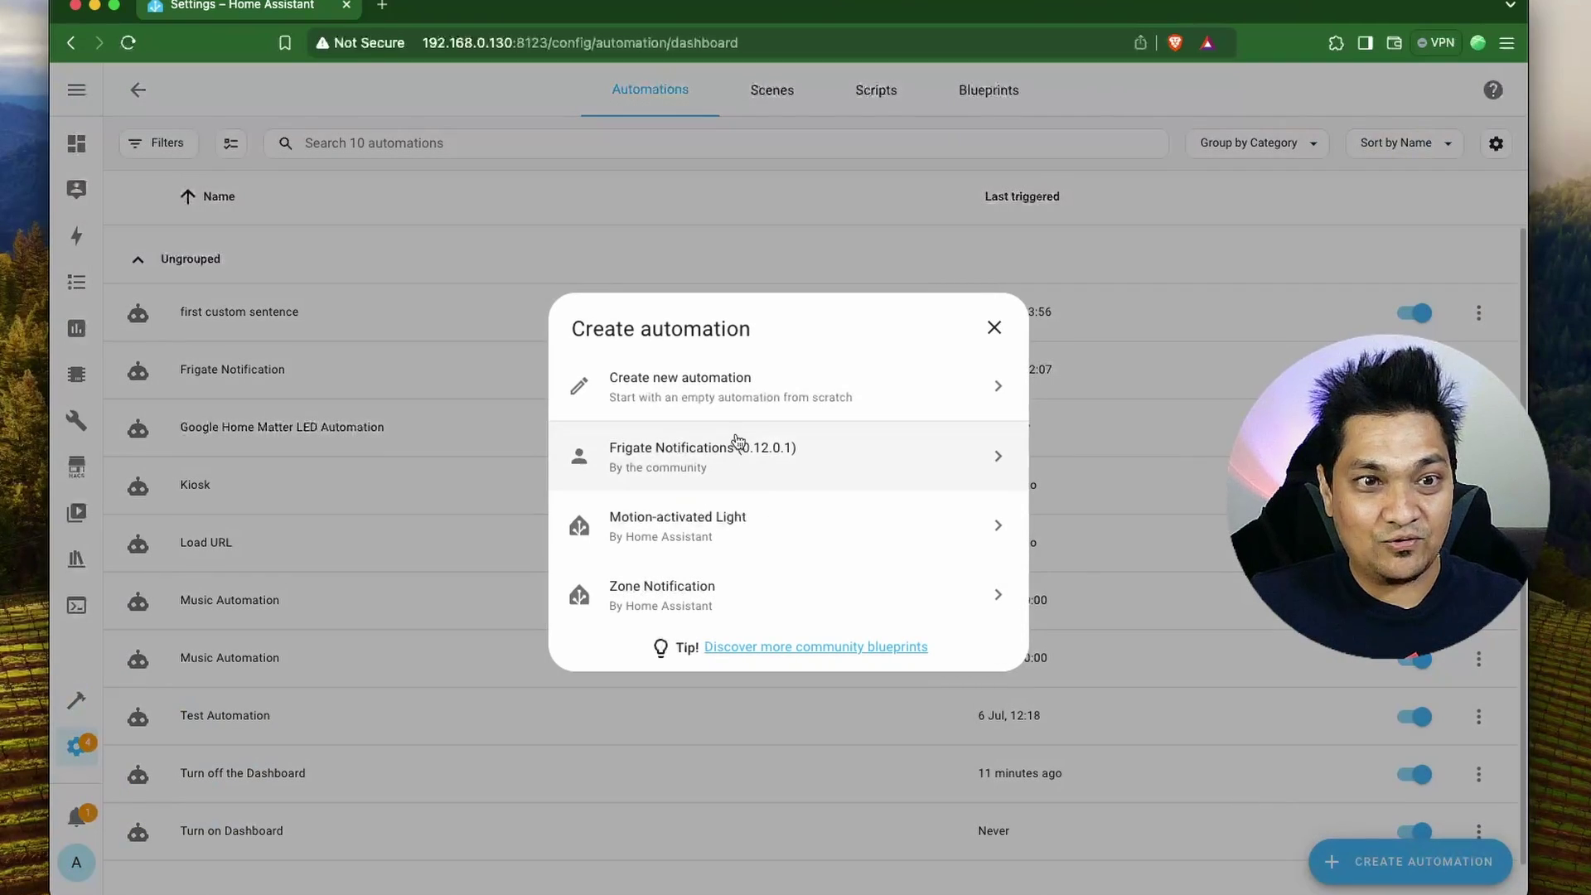
{"action": "left_click", "coordinate": [745, 398]}
Add a Sentence trigger to the new automation with the sentence "show energy dashboard".
{"action": "left_click", "coordinate": [361, 234]}
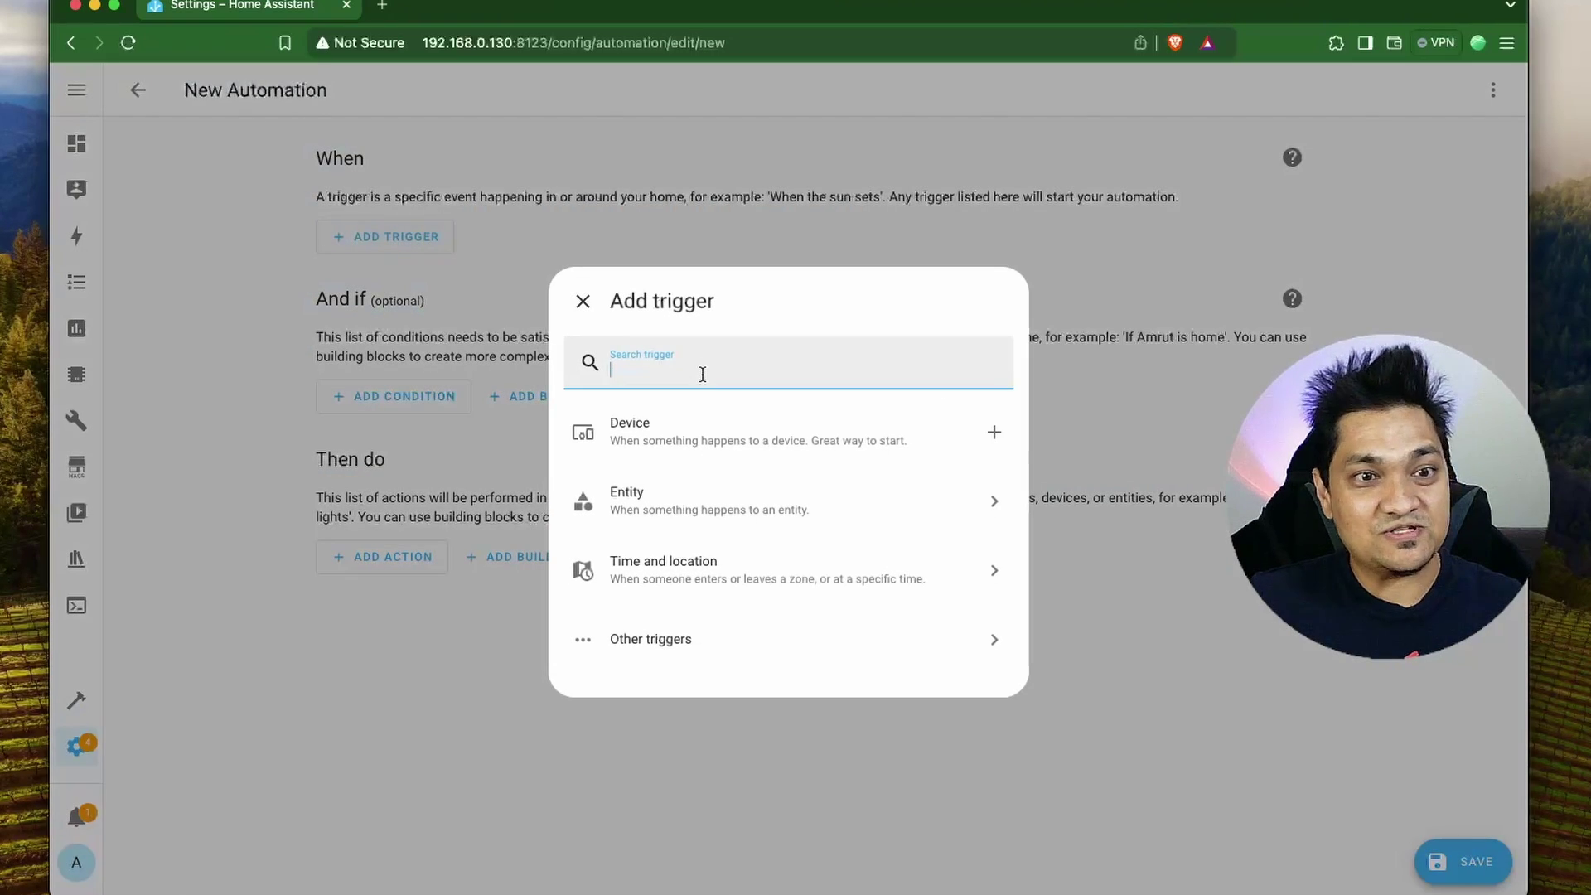
{"action": "type", "text": "sente"}
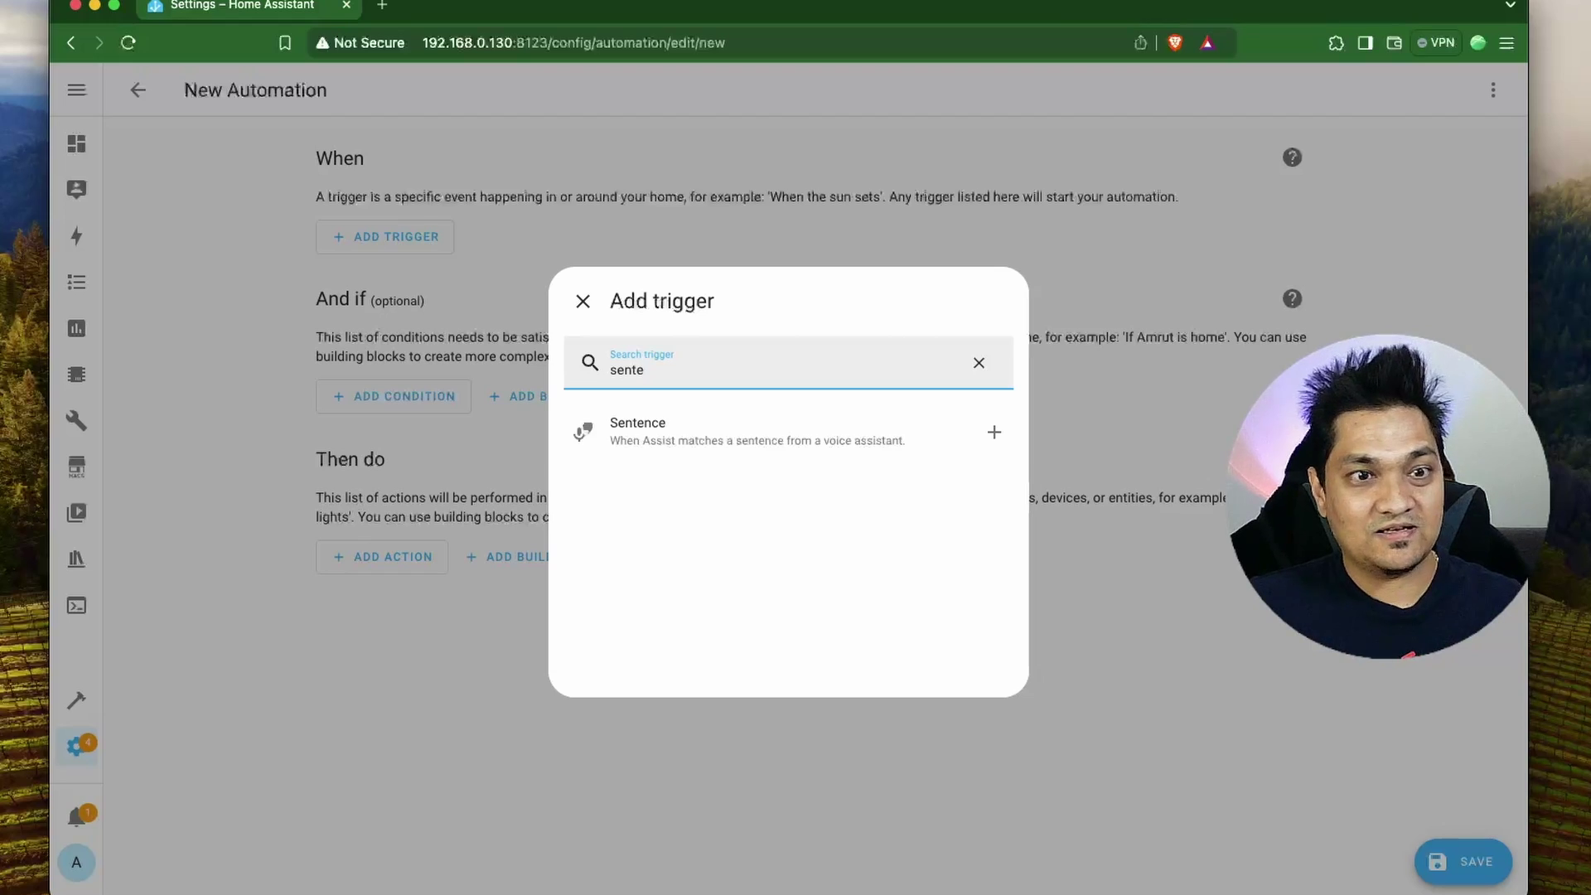
{"action": "left_click", "coordinate": [721, 427]}
{"action": "left_click", "coordinate": [485, 282]}
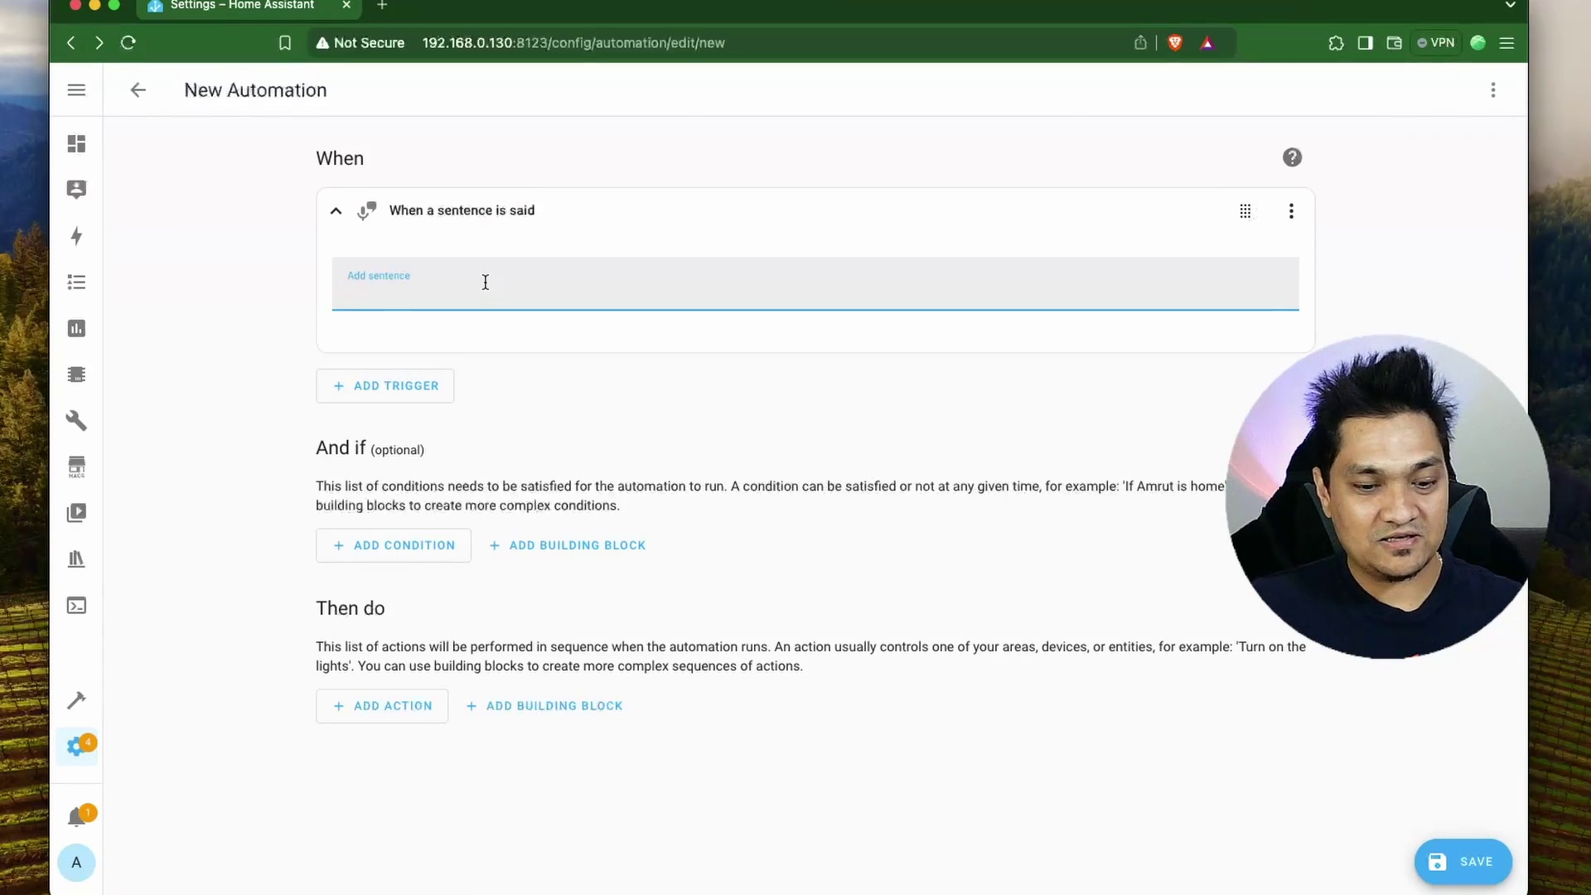
{"action": "type", "text": "show energy dashboard"}
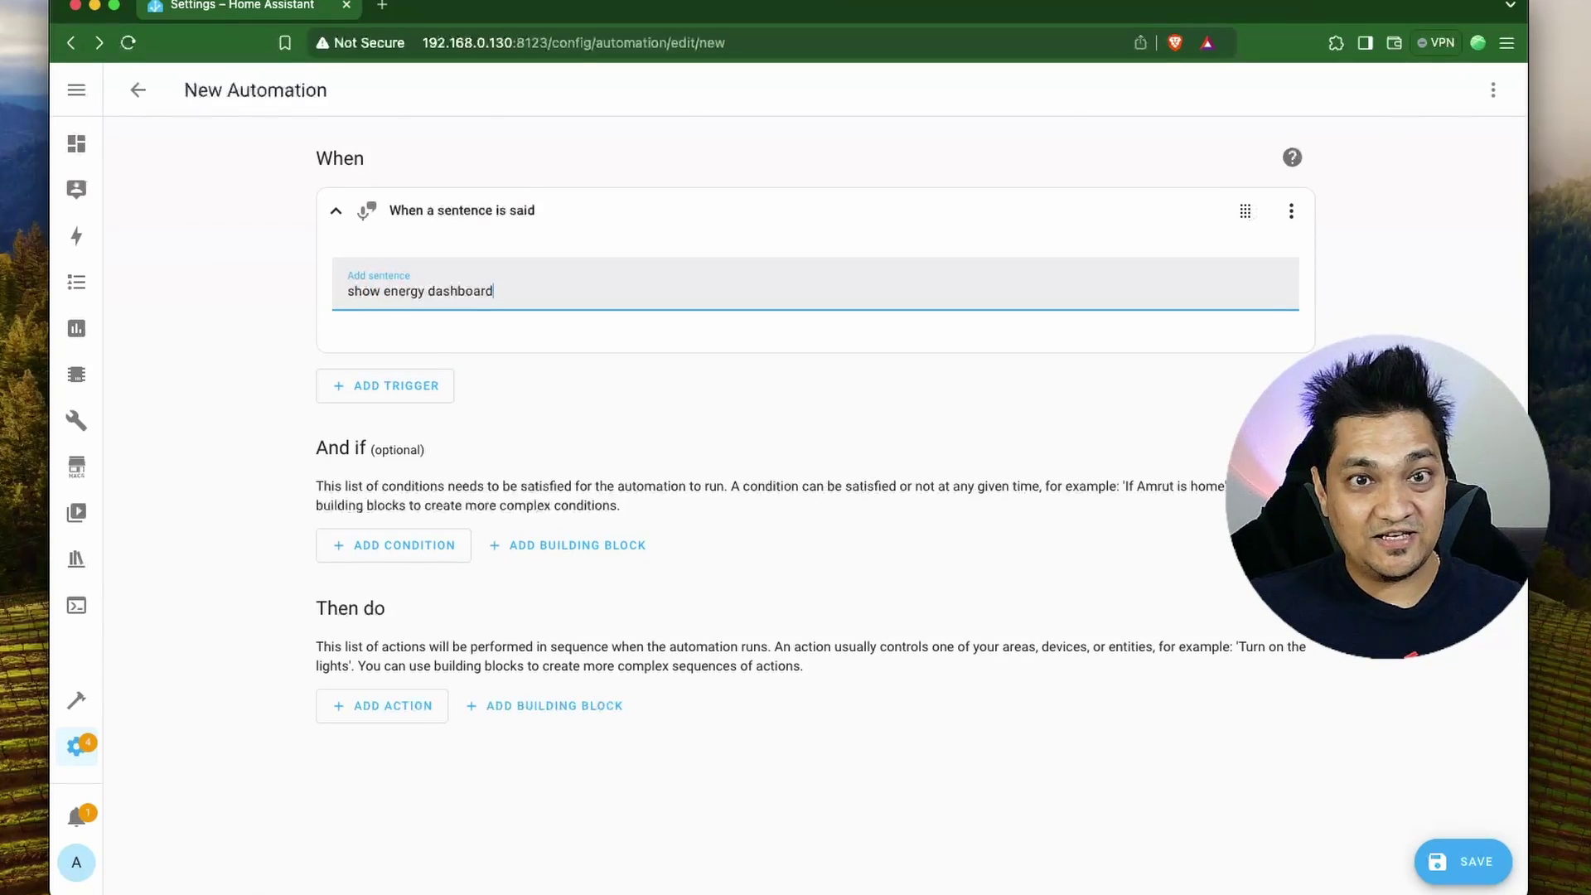
{"action": "key", "text": "Return"}
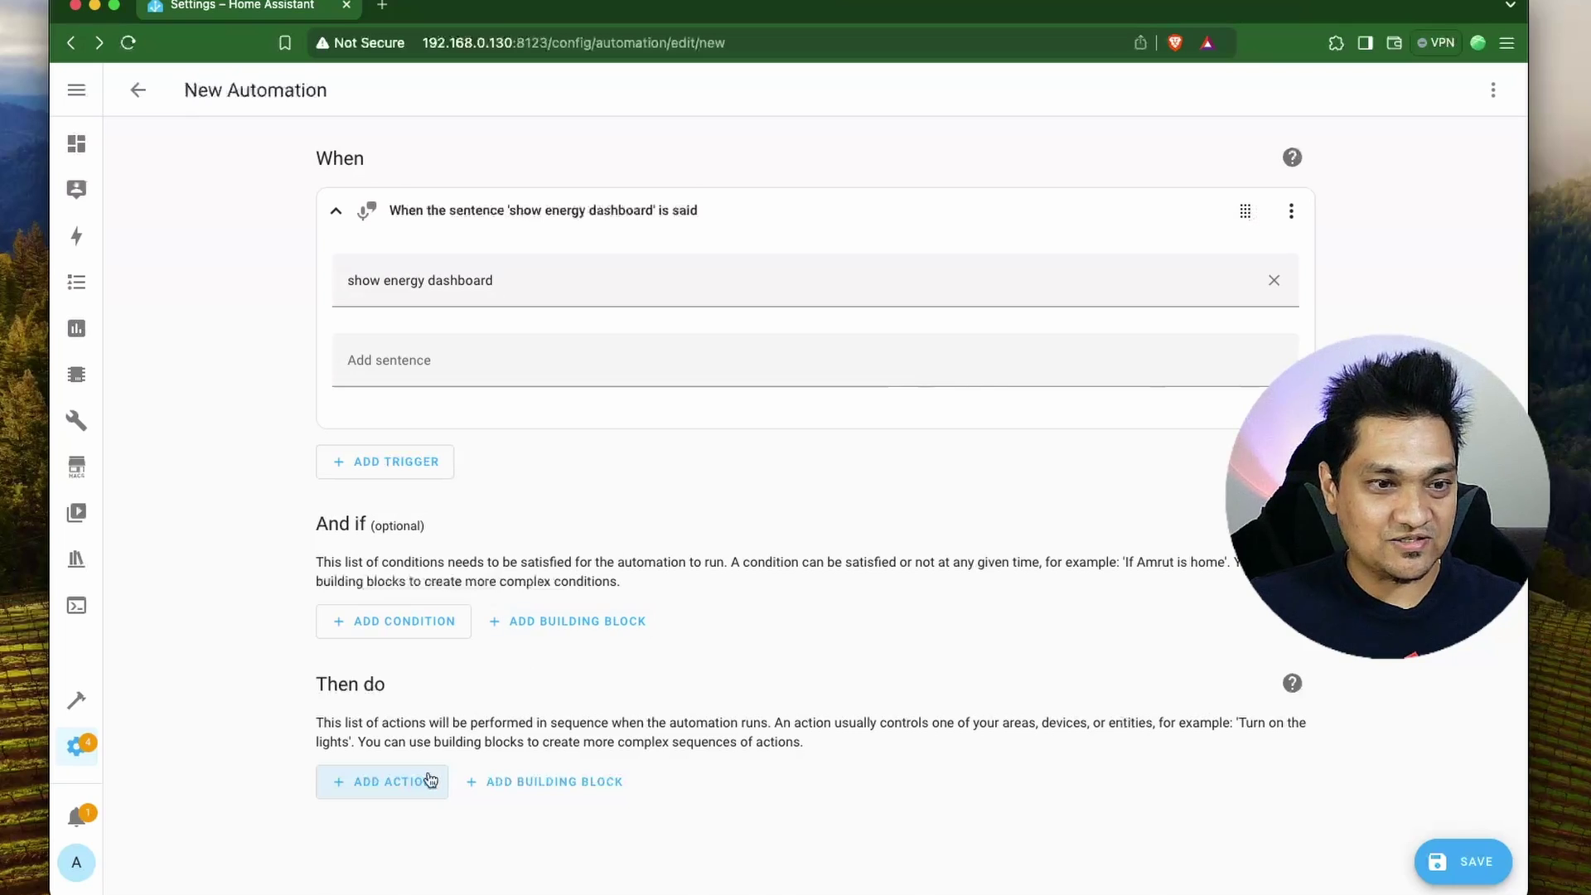
Add a "Fully Kiosk Browser: Load URL" action that targets the Galaxy Tab A device.
{"action": "left_click", "coordinate": [389, 784]}
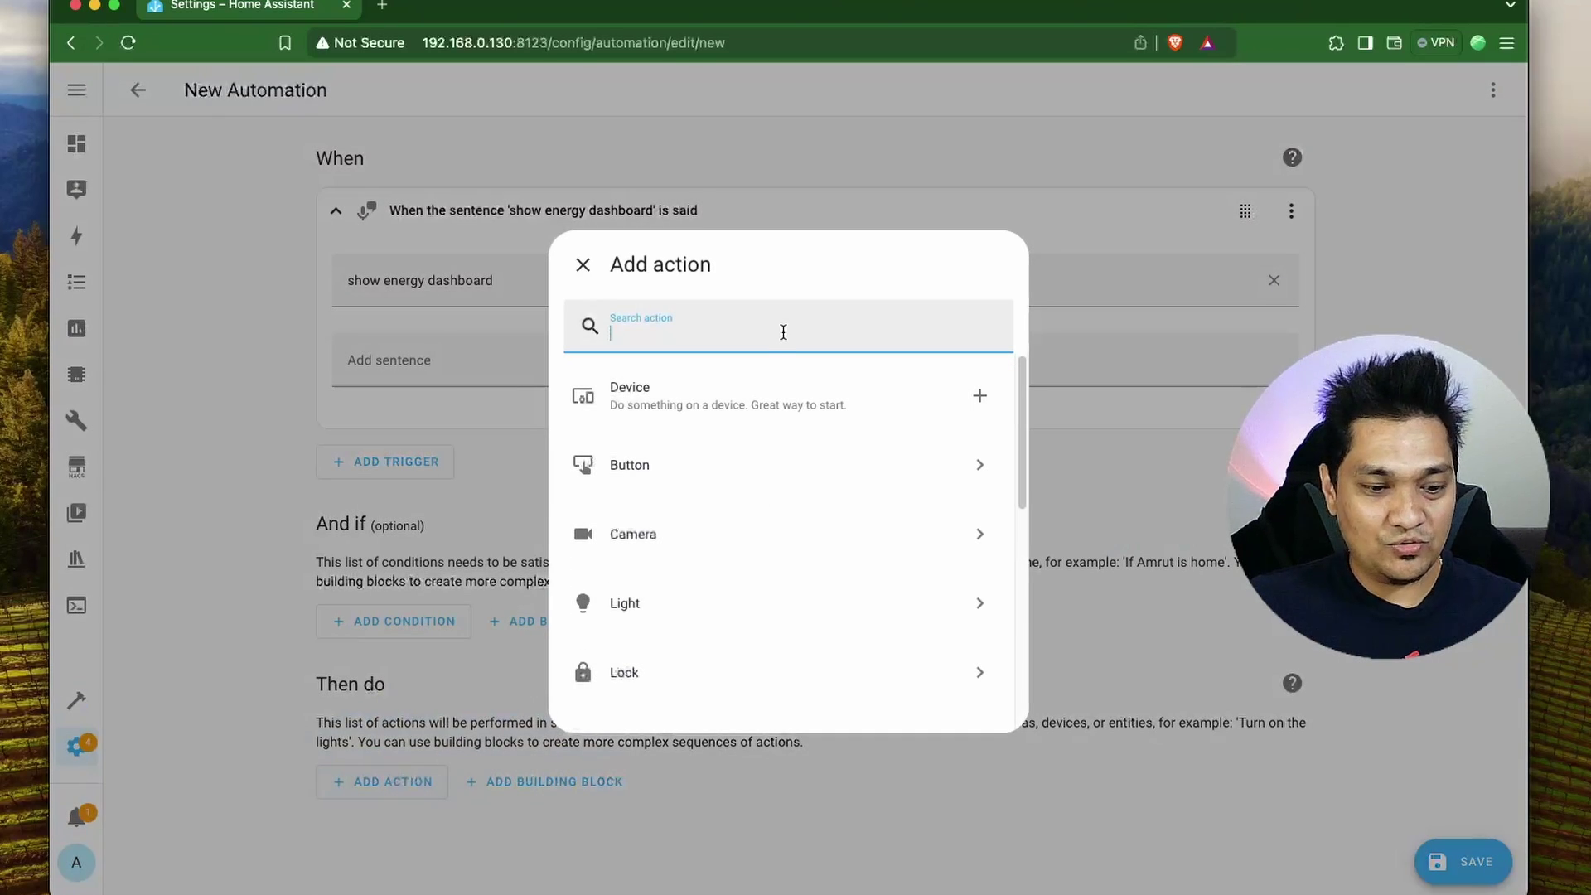
{"action": "type", "text": "fully"}
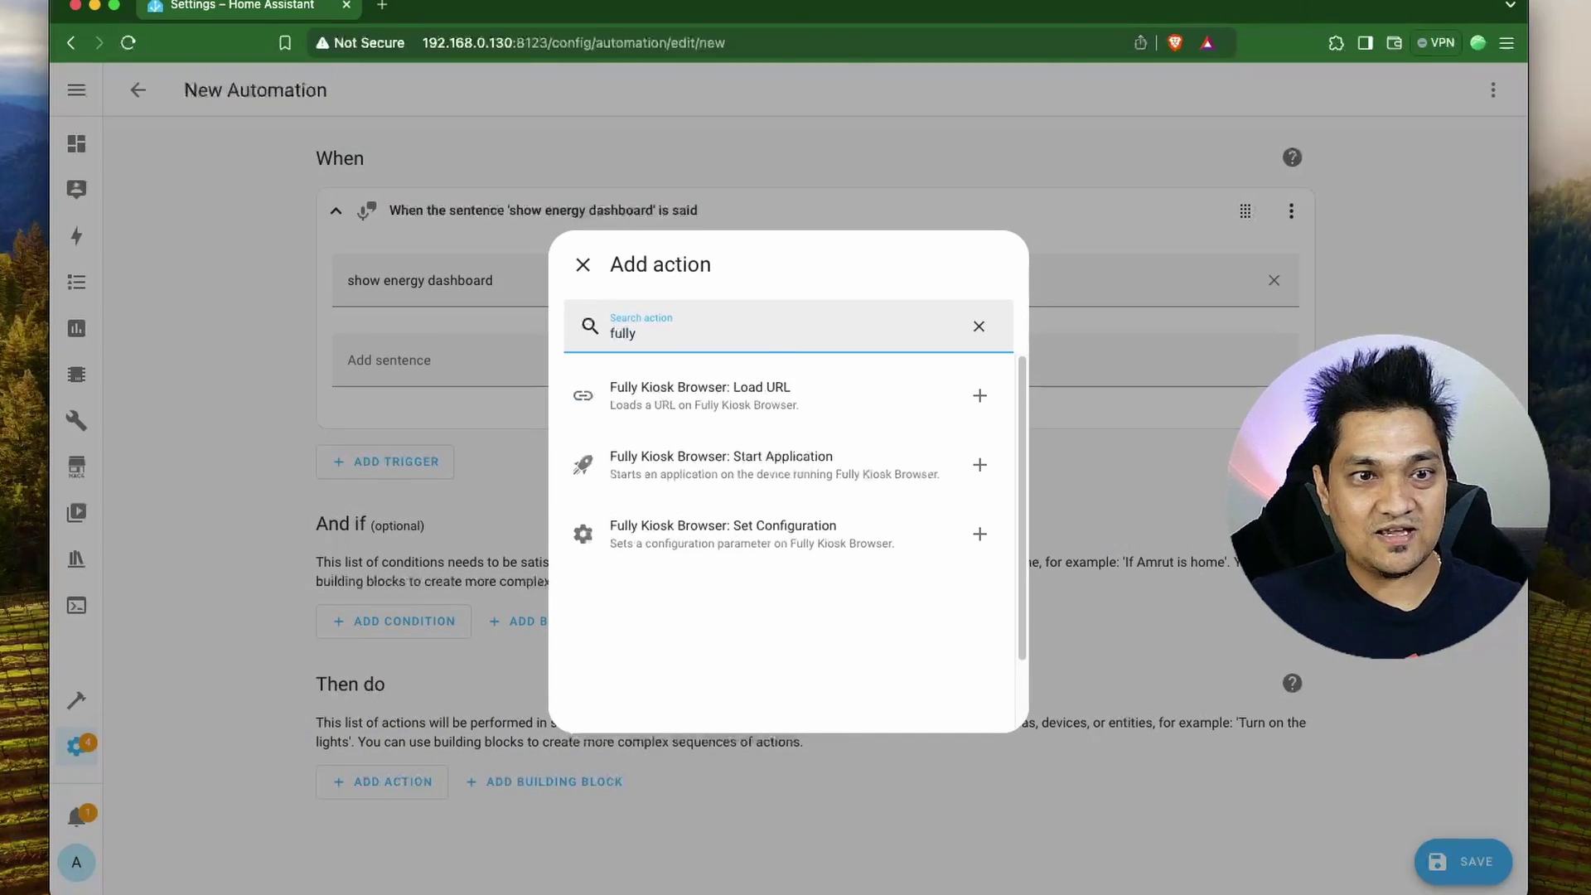
{"action": "left_click", "coordinate": [760, 421]}
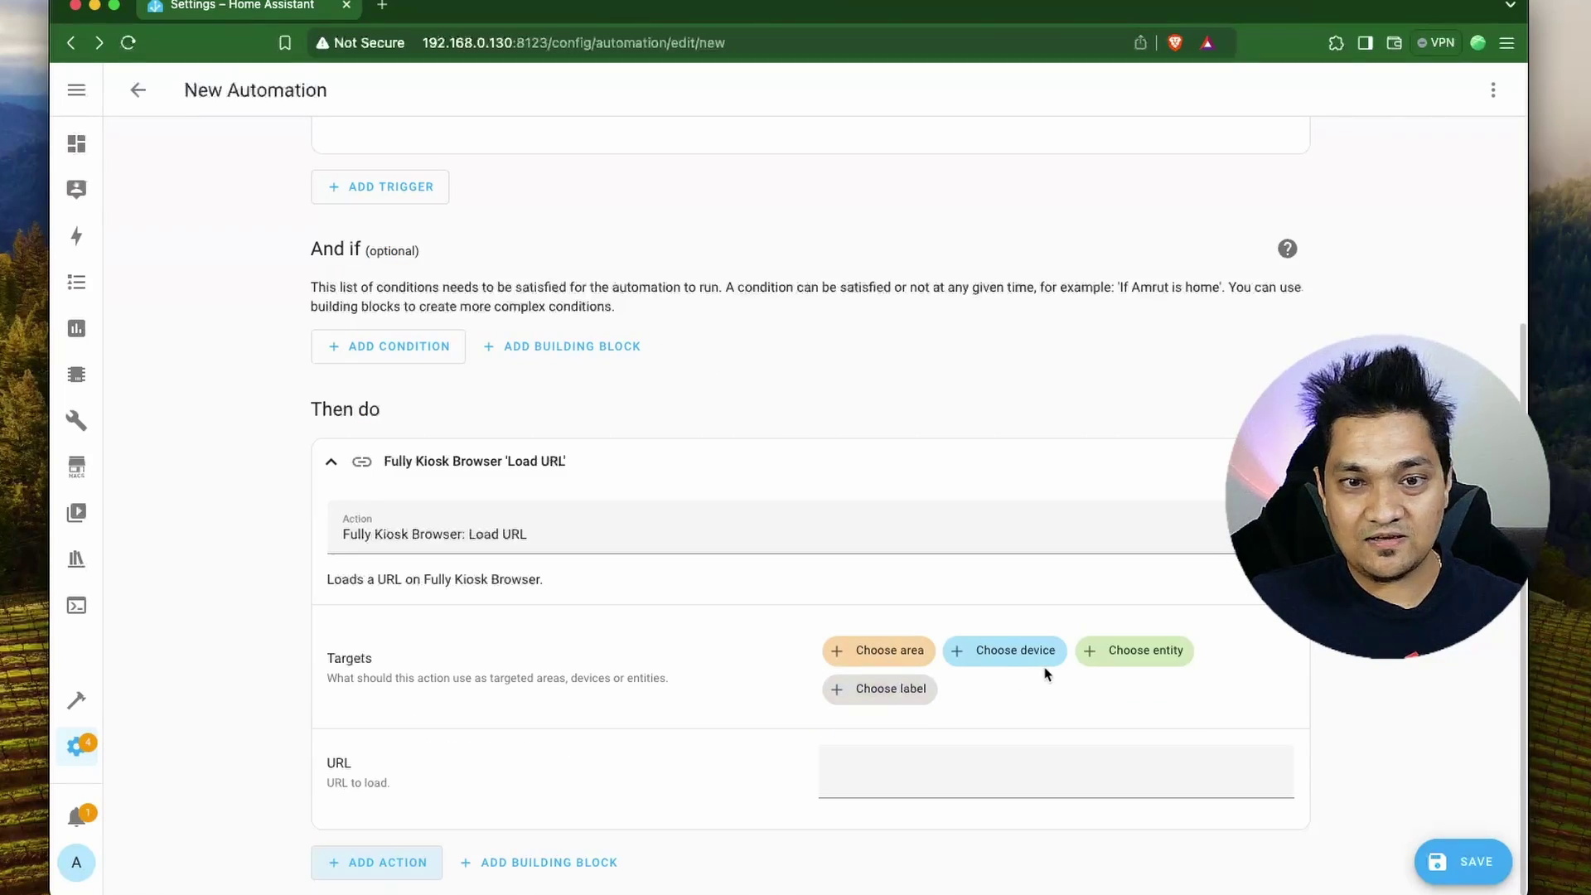
{"action": "left_click", "coordinate": [1028, 655]}
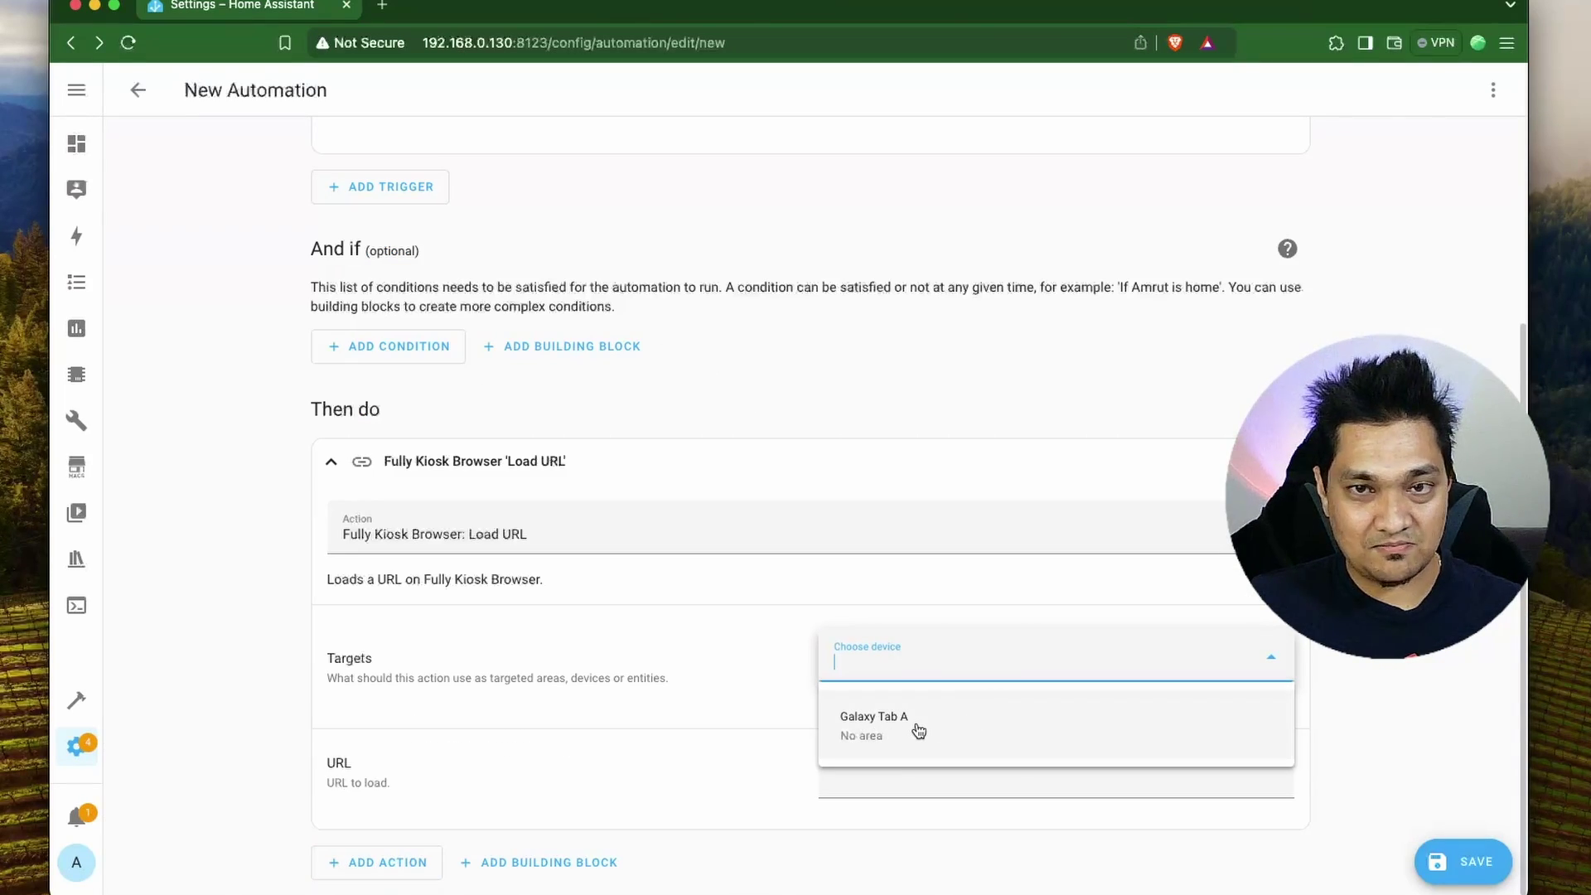
{"action": "left_click", "coordinate": [918, 729]}
{"action": "left_click", "coordinate": [891, 766]}
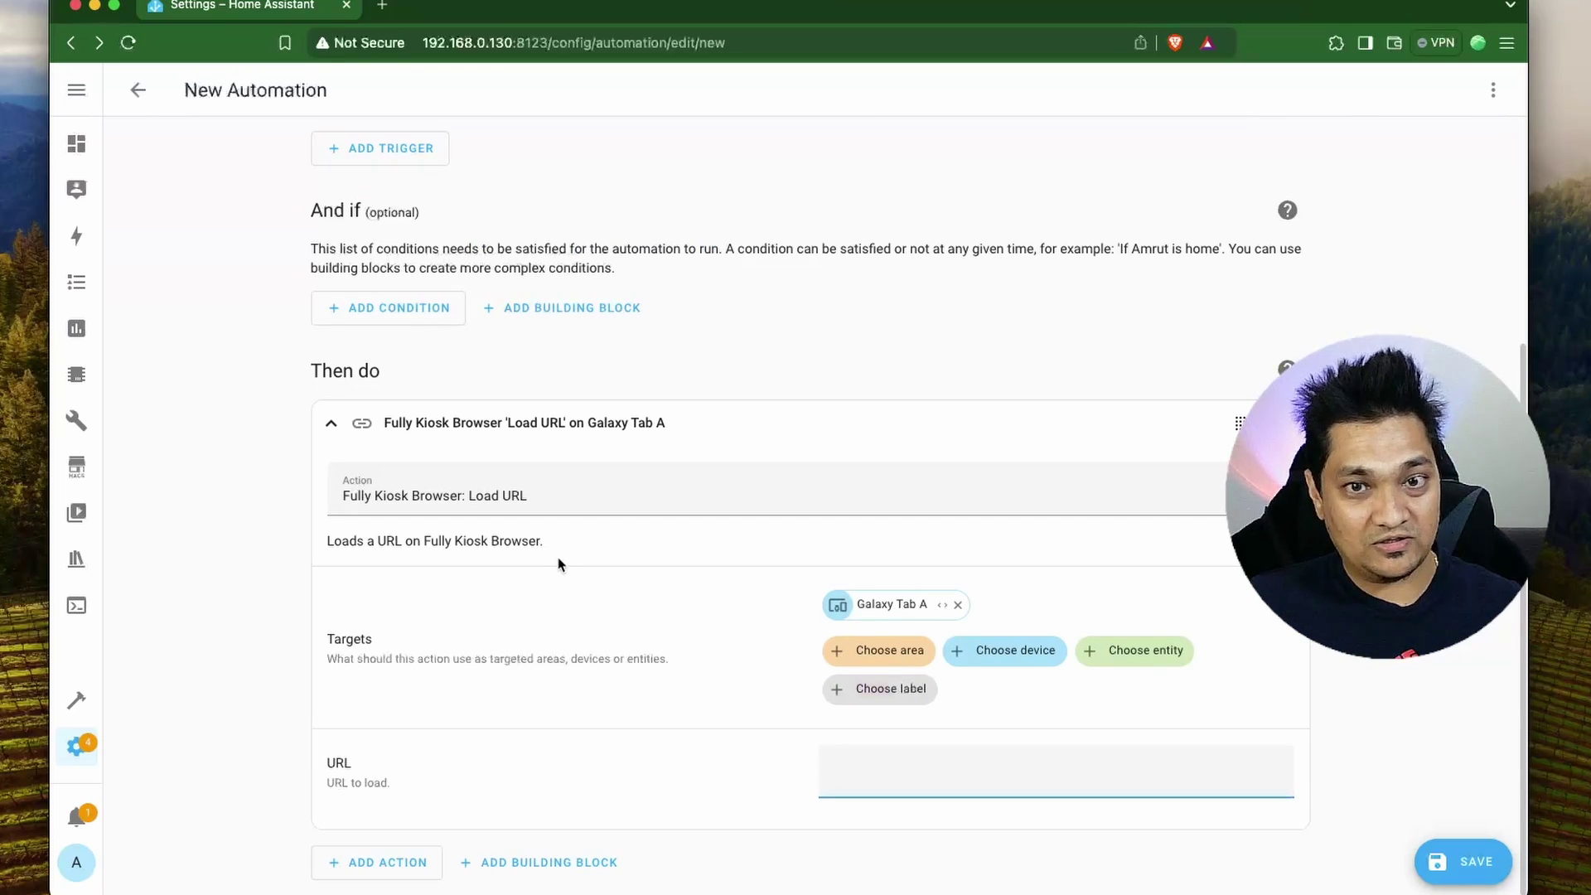
{"action": "left_click", "coordinate": [103, 242], "text": "super"}
{"action": "left_click", "coordinate": [489, 8]}
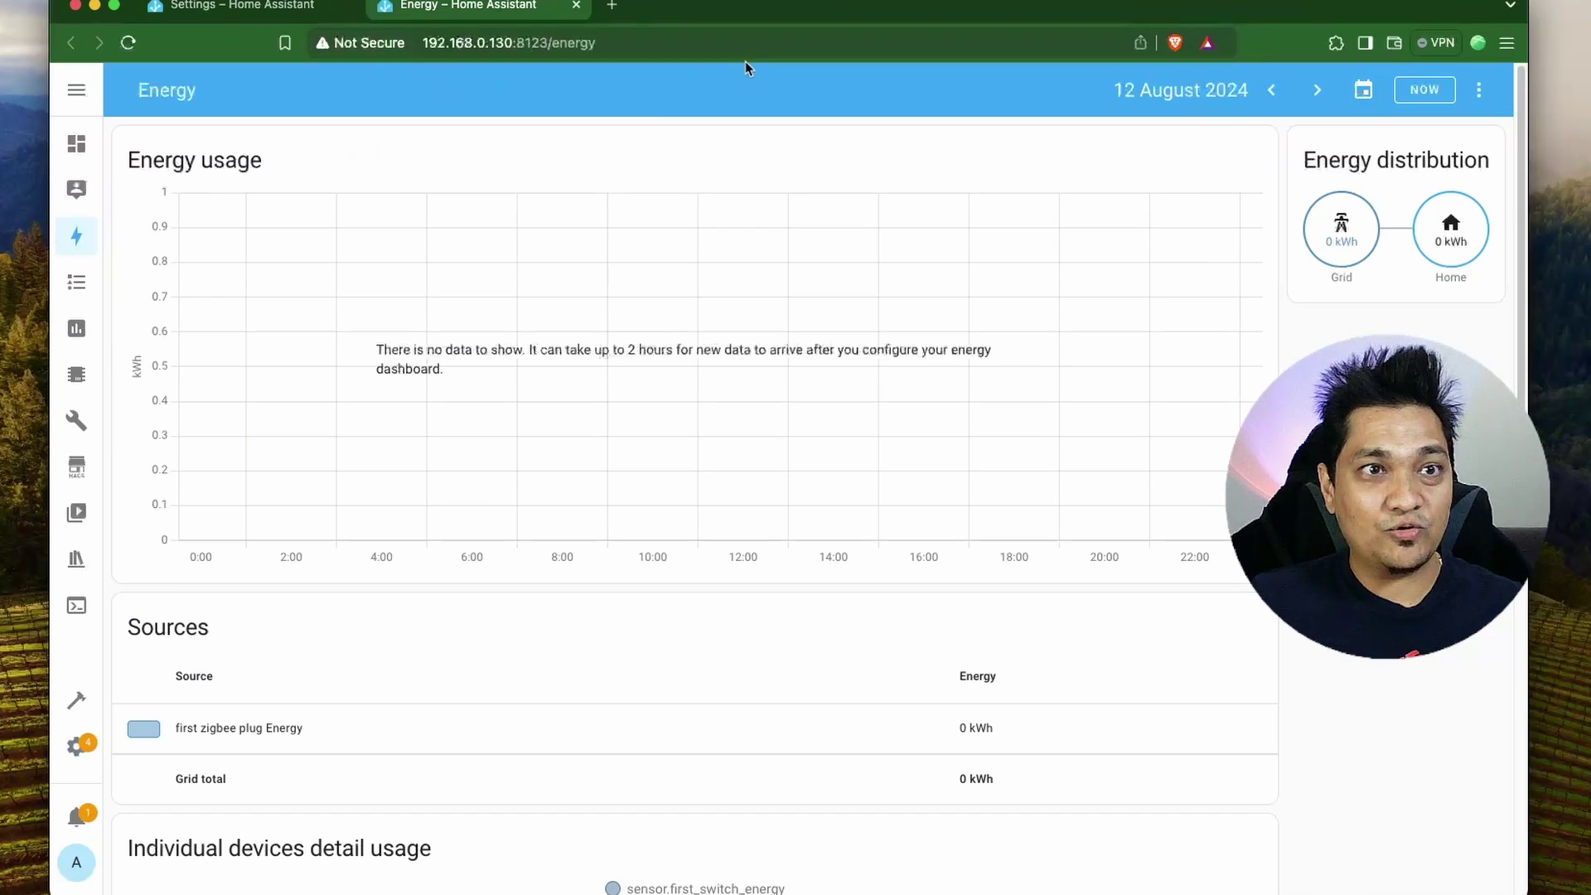
{"action": "left_click", "coordinate": [613, 38]}
{"action": "key", "text": "super+c"}
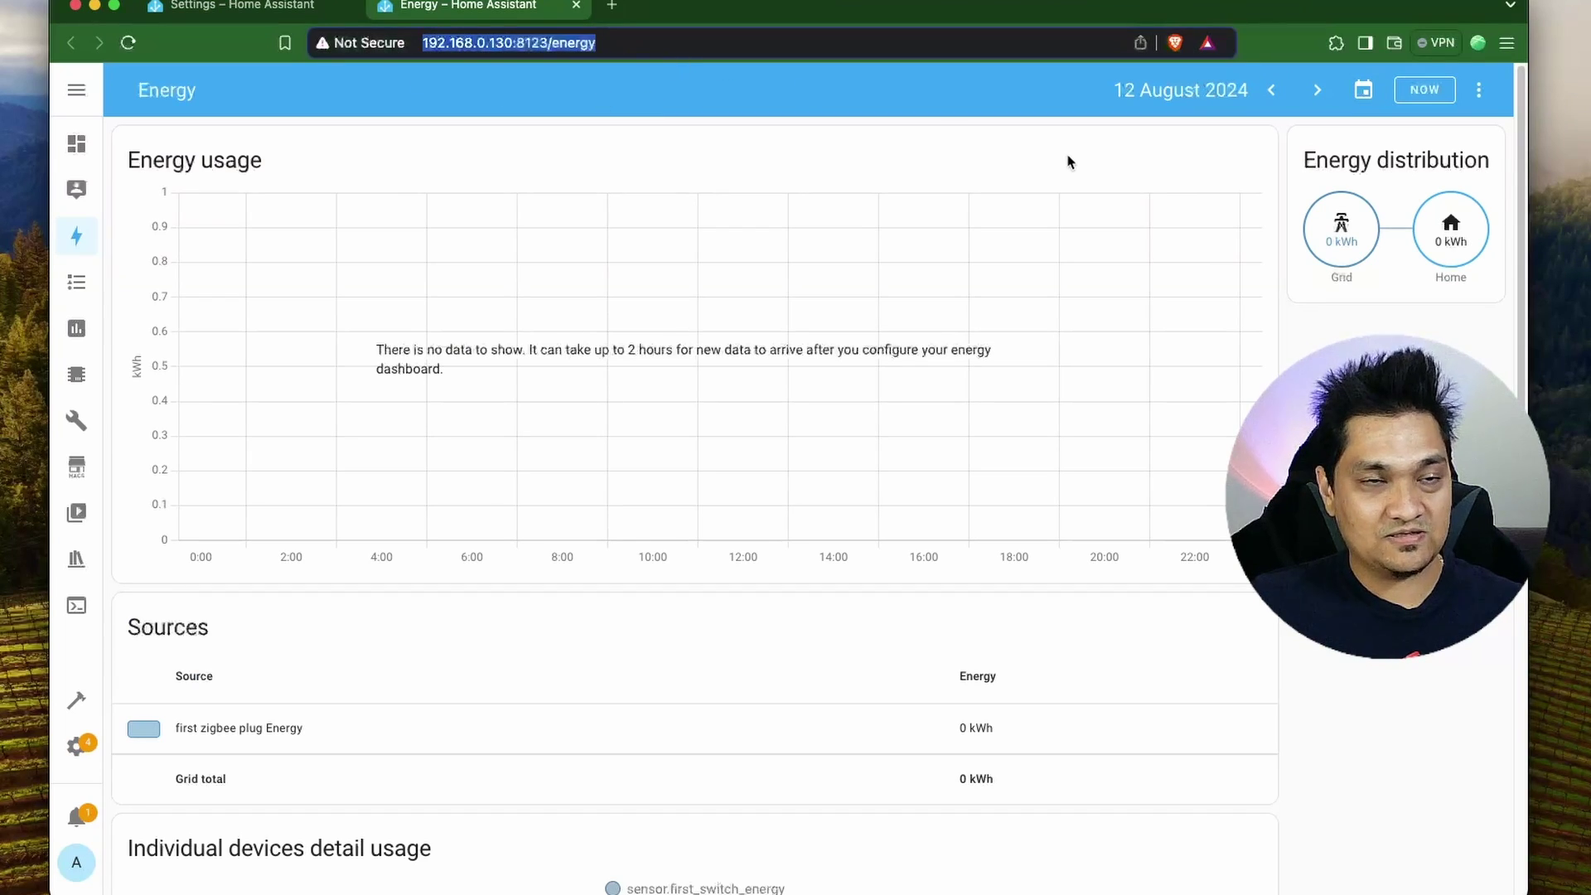
{"action": "left_click", "coordinate": [308, 9]}
{"action": "left_click", "coordinate": [1008, 784]}
{"action": "key", "text": "super+v"}
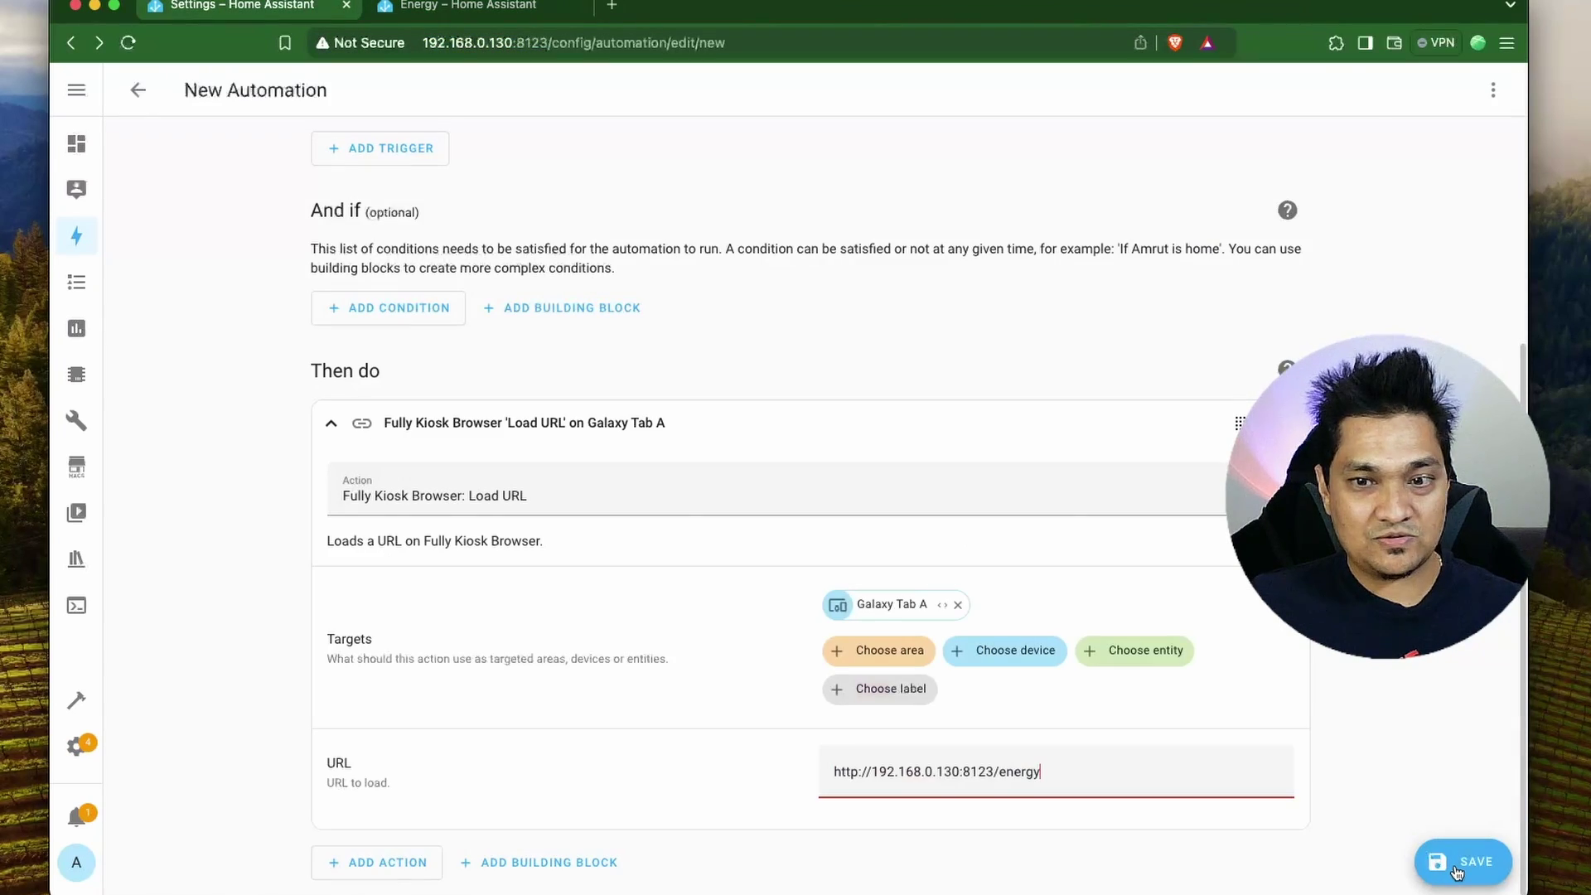
Save the automation with the name "Energy dashboard sentence".
{"action": "left_click", "coordinate": [1456, 872]}
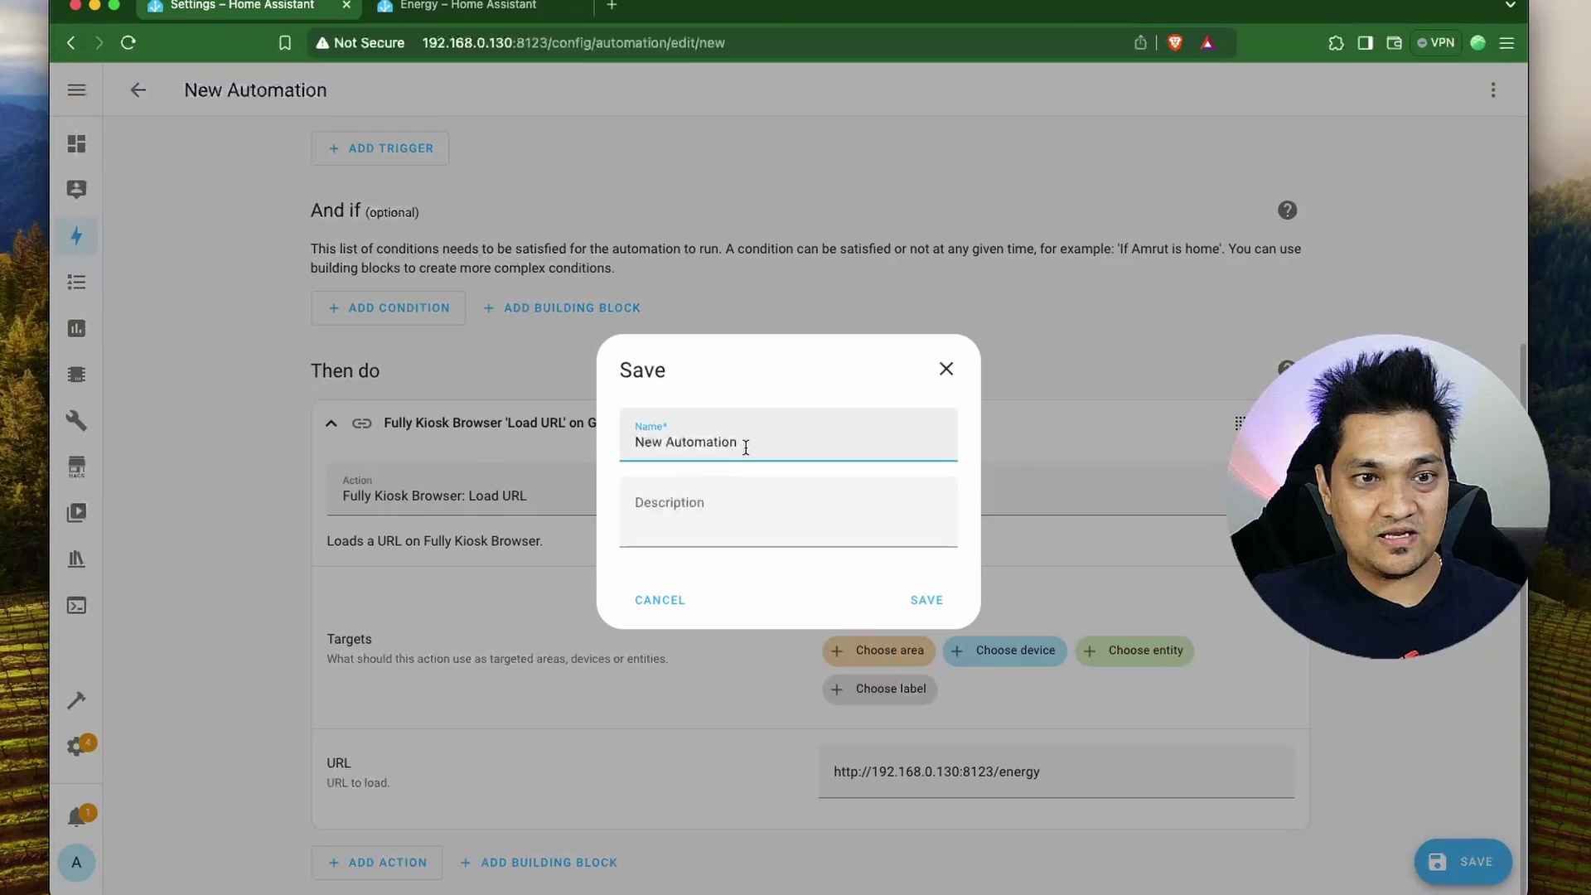
{"action": "left_click_drag", "start_coordinate": [740, 442], "coordinate": [477, 427]}
{"action": "type", "text": "Energy dashboard sentence"}
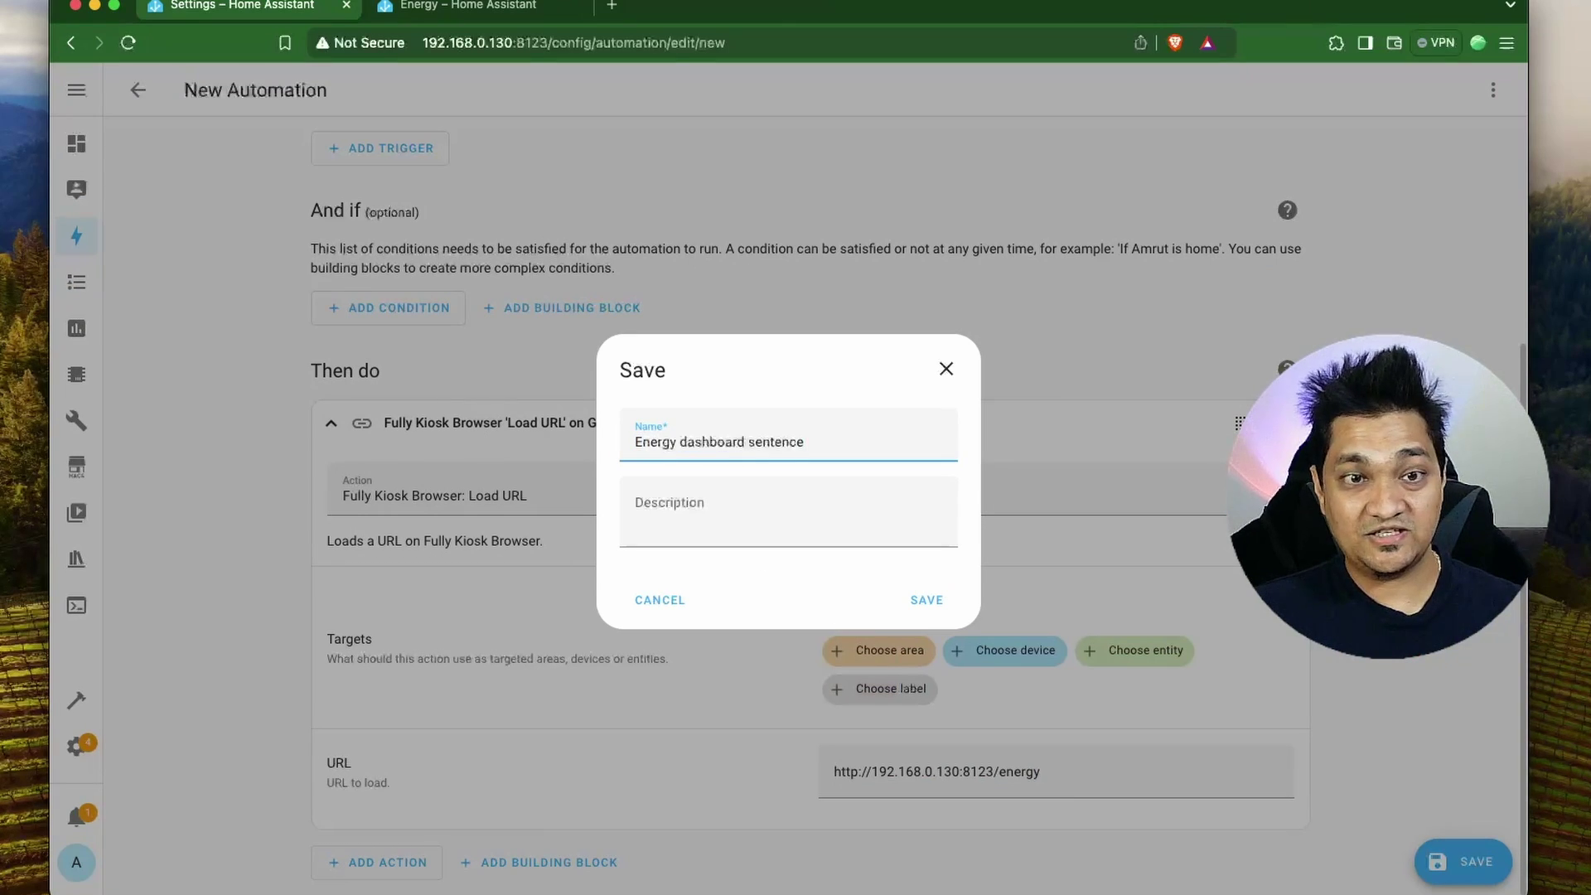
{"action": "left_click", "coordinate": [921, 602]}
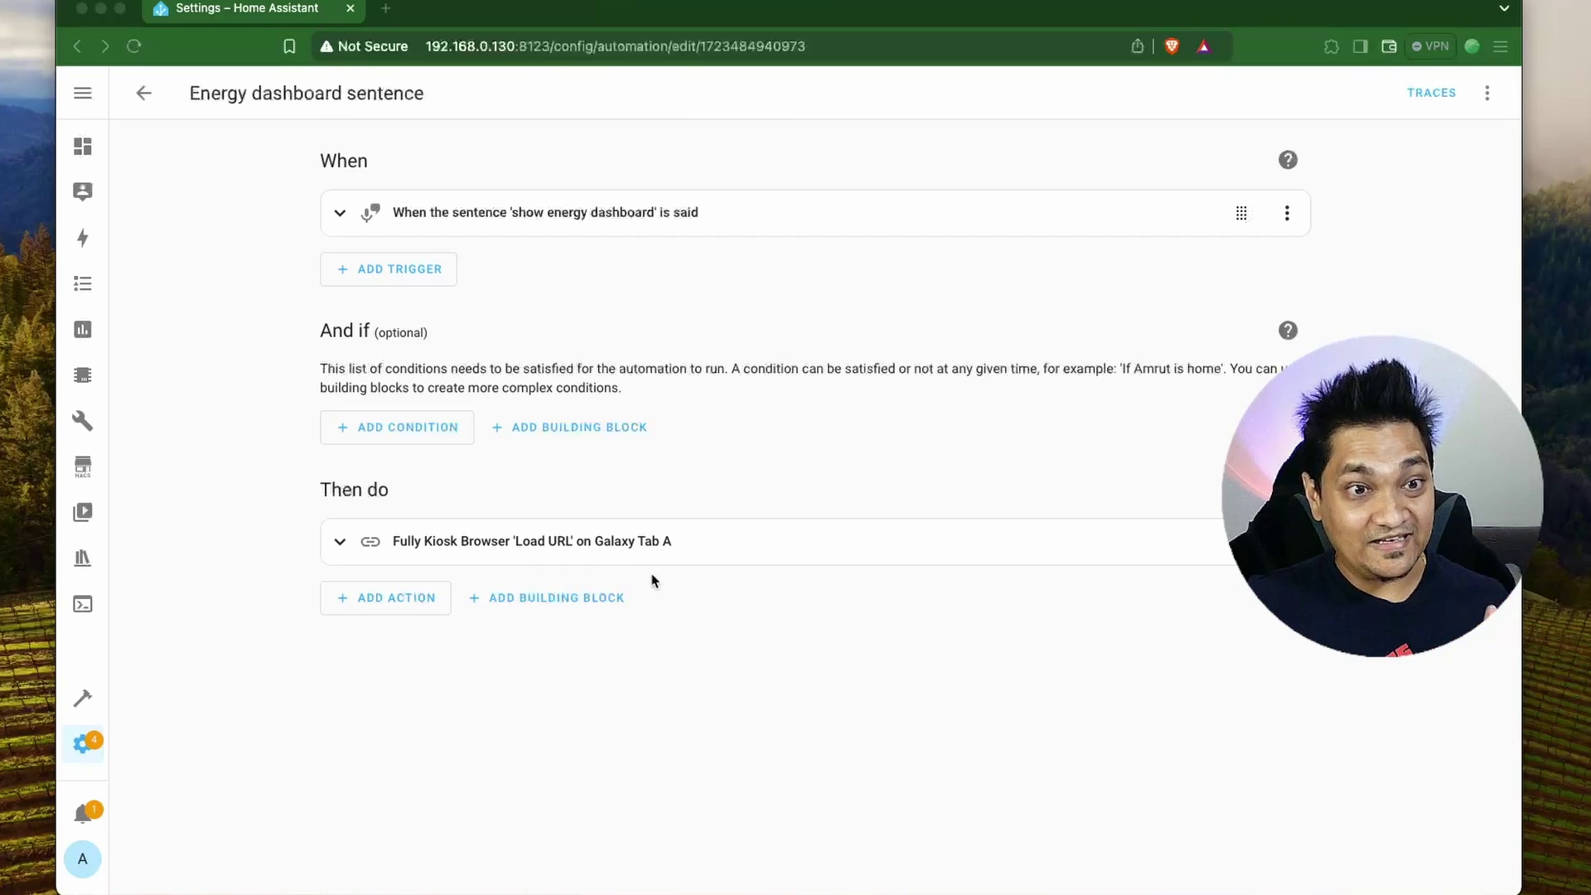
{"action": "left_click", "coordinate": [816, 551]}
{"action": "left_click", "coordinate": [859, 447]}
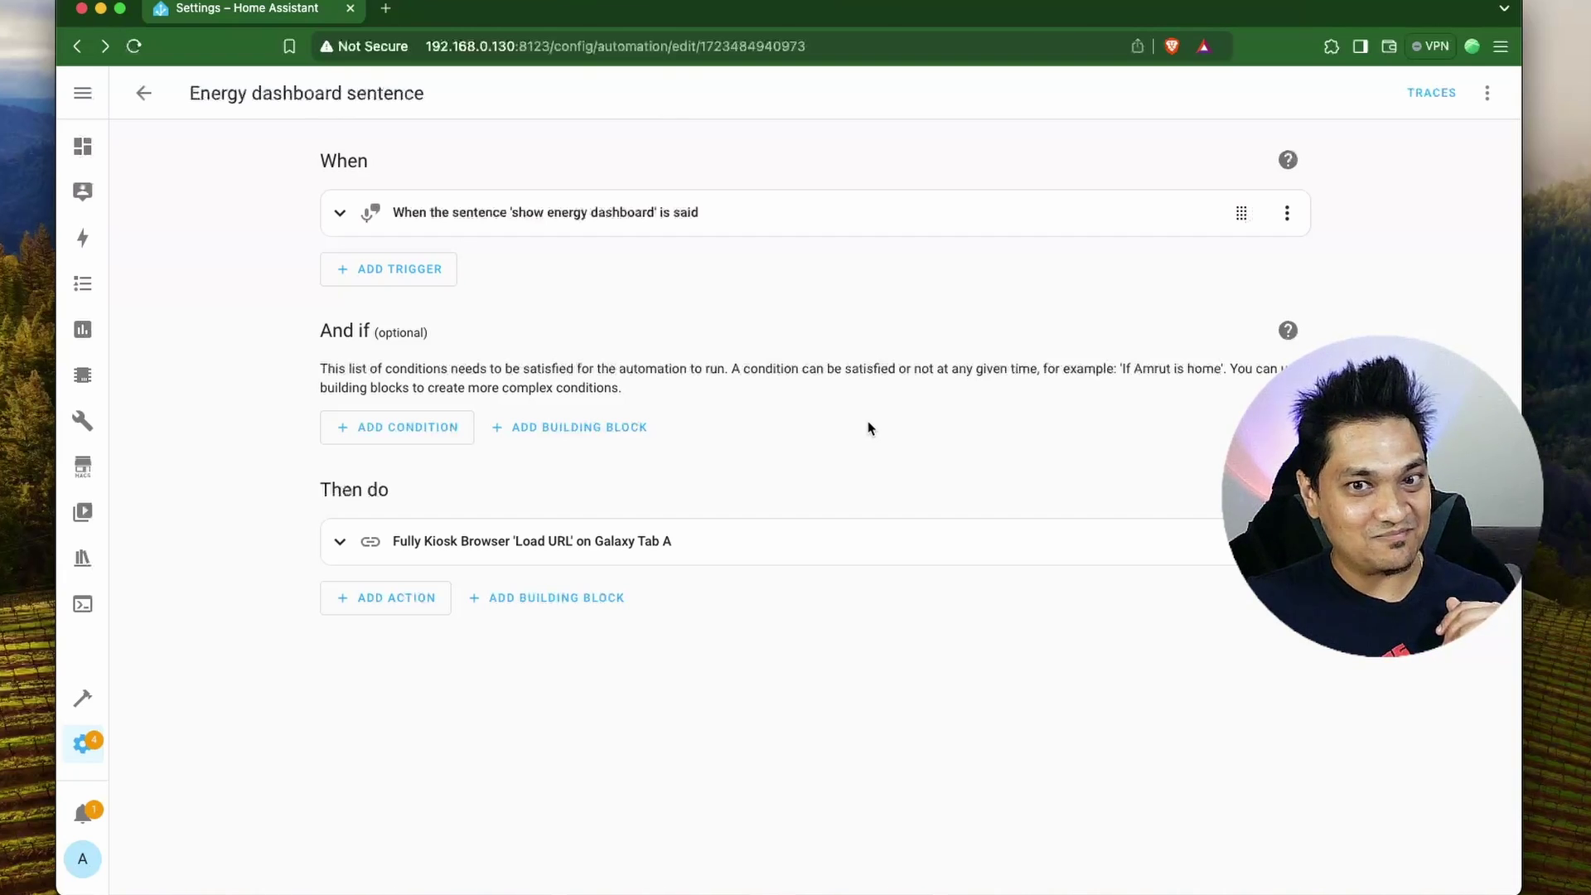
In Music Assistant, add Galaxy Tab A to the Home Assistant MediaPlayers provider's player entities and save the provider.
{"action": "left_click", "coordinate": [82, 557]}
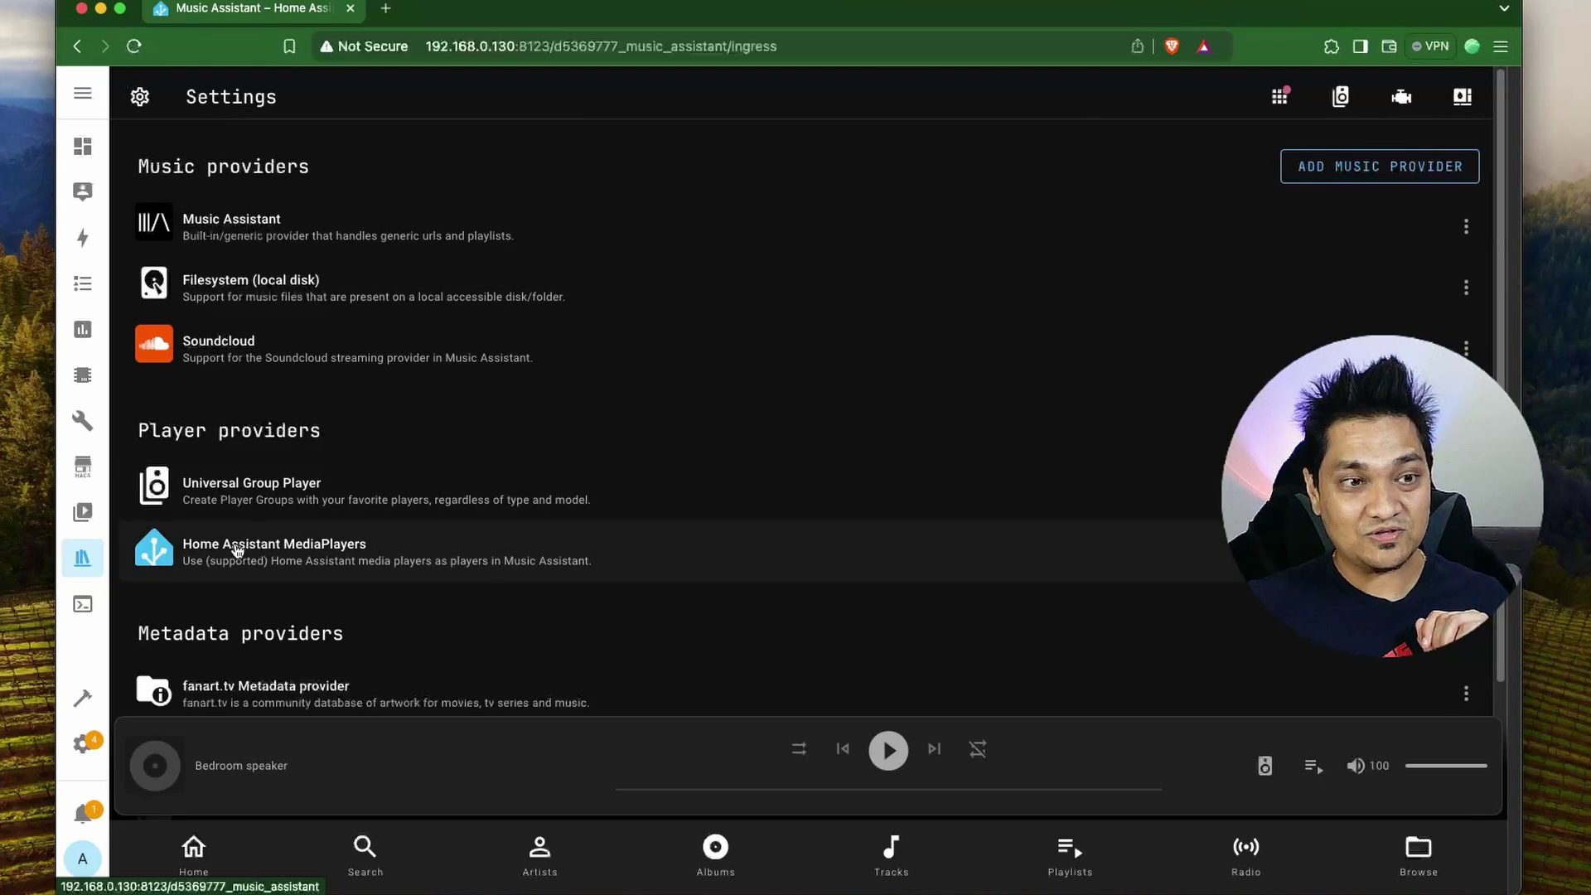
{"action": "left_click", "coordinate": [393, 561]}
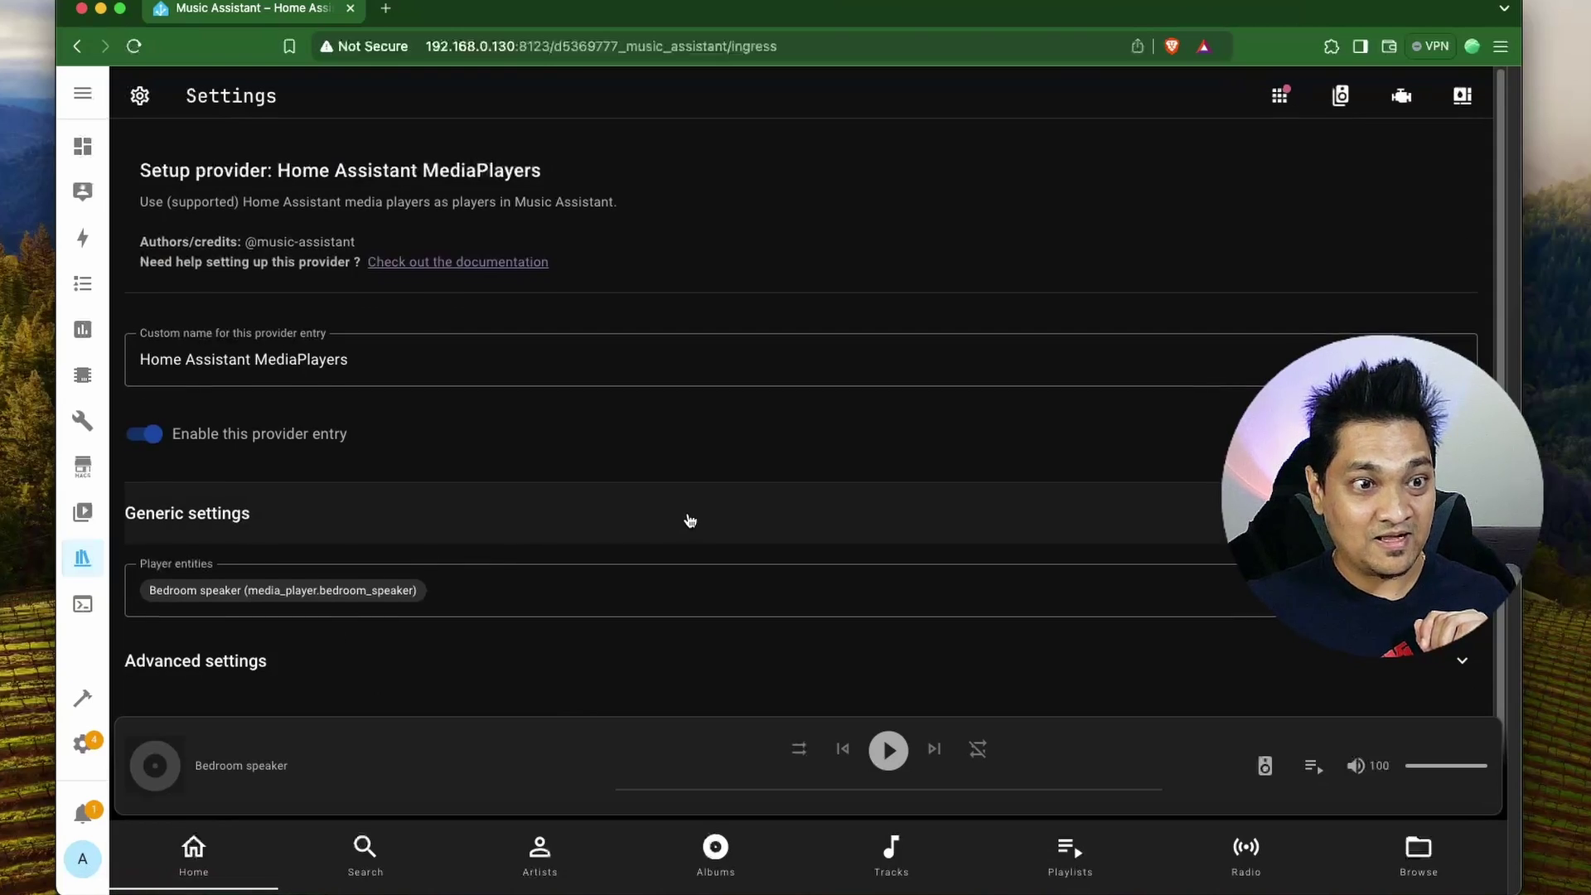
{"action": "scroll", "coordinate": [685, 519], "scroll_direction": "down", "scroll_amount": 2}
{"action": "left_click", "coordinate": [696, 494]}
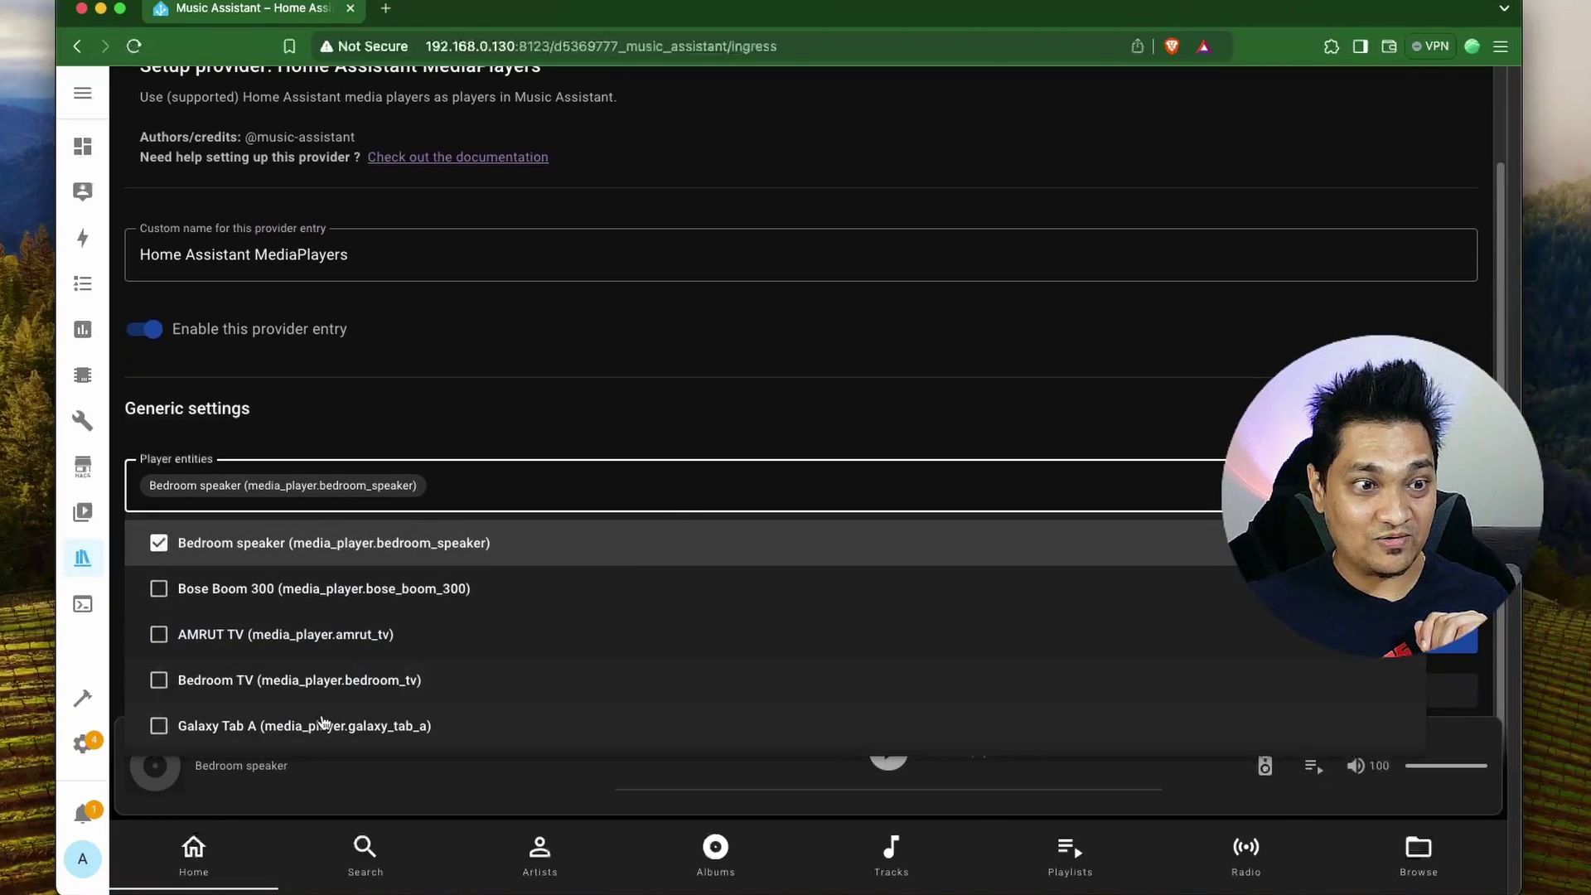
{"action": "left_click", "coordinate": [345, 727]}
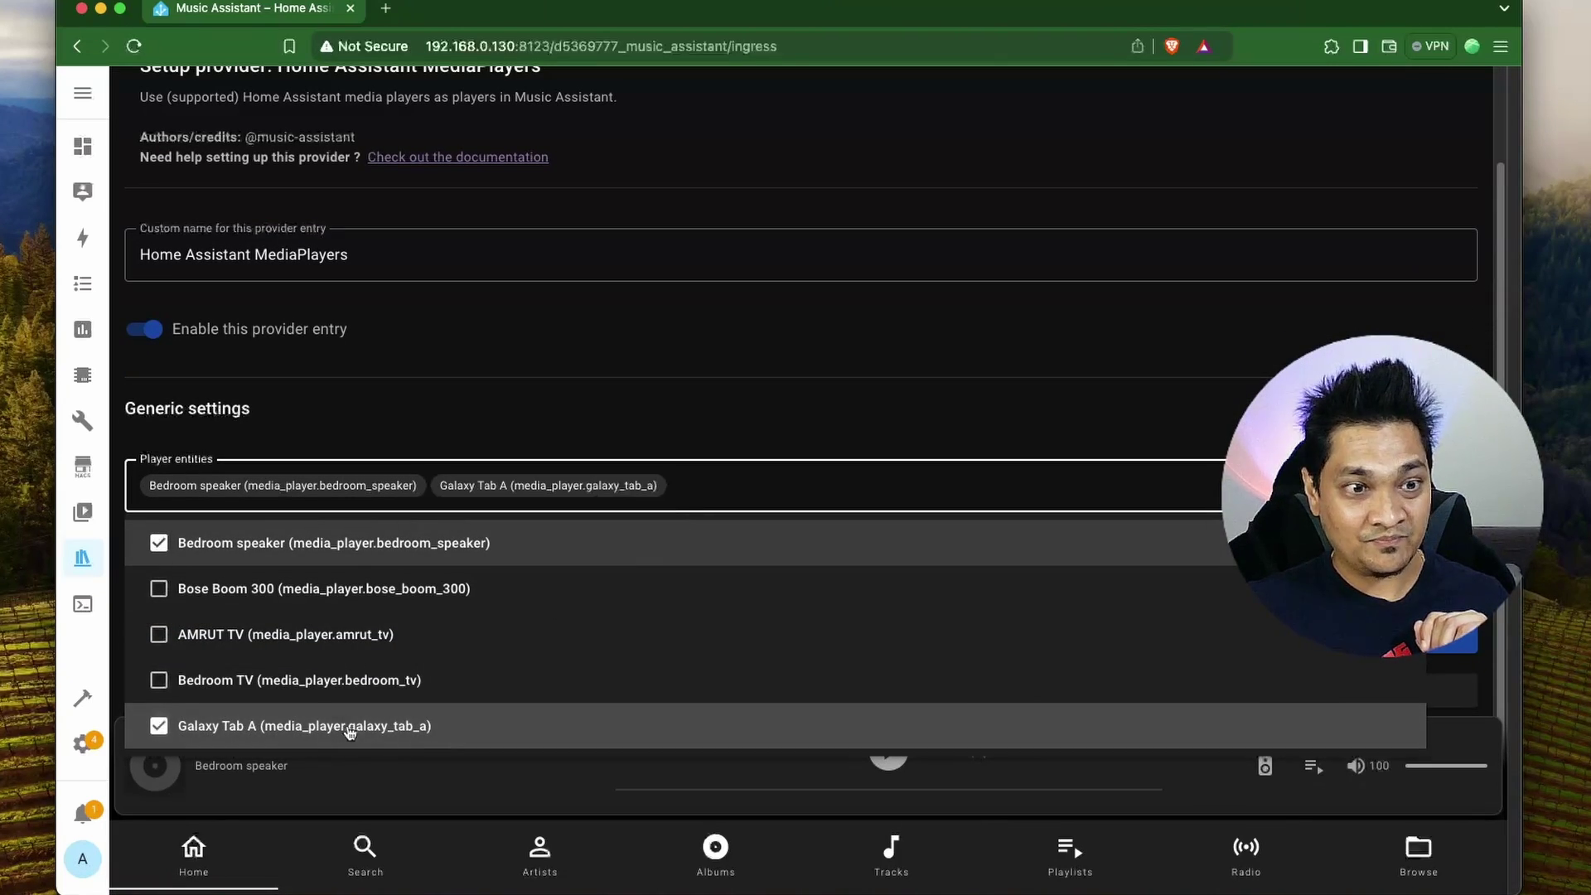
{"action": "left_click", "coordinate": [994, 407]}
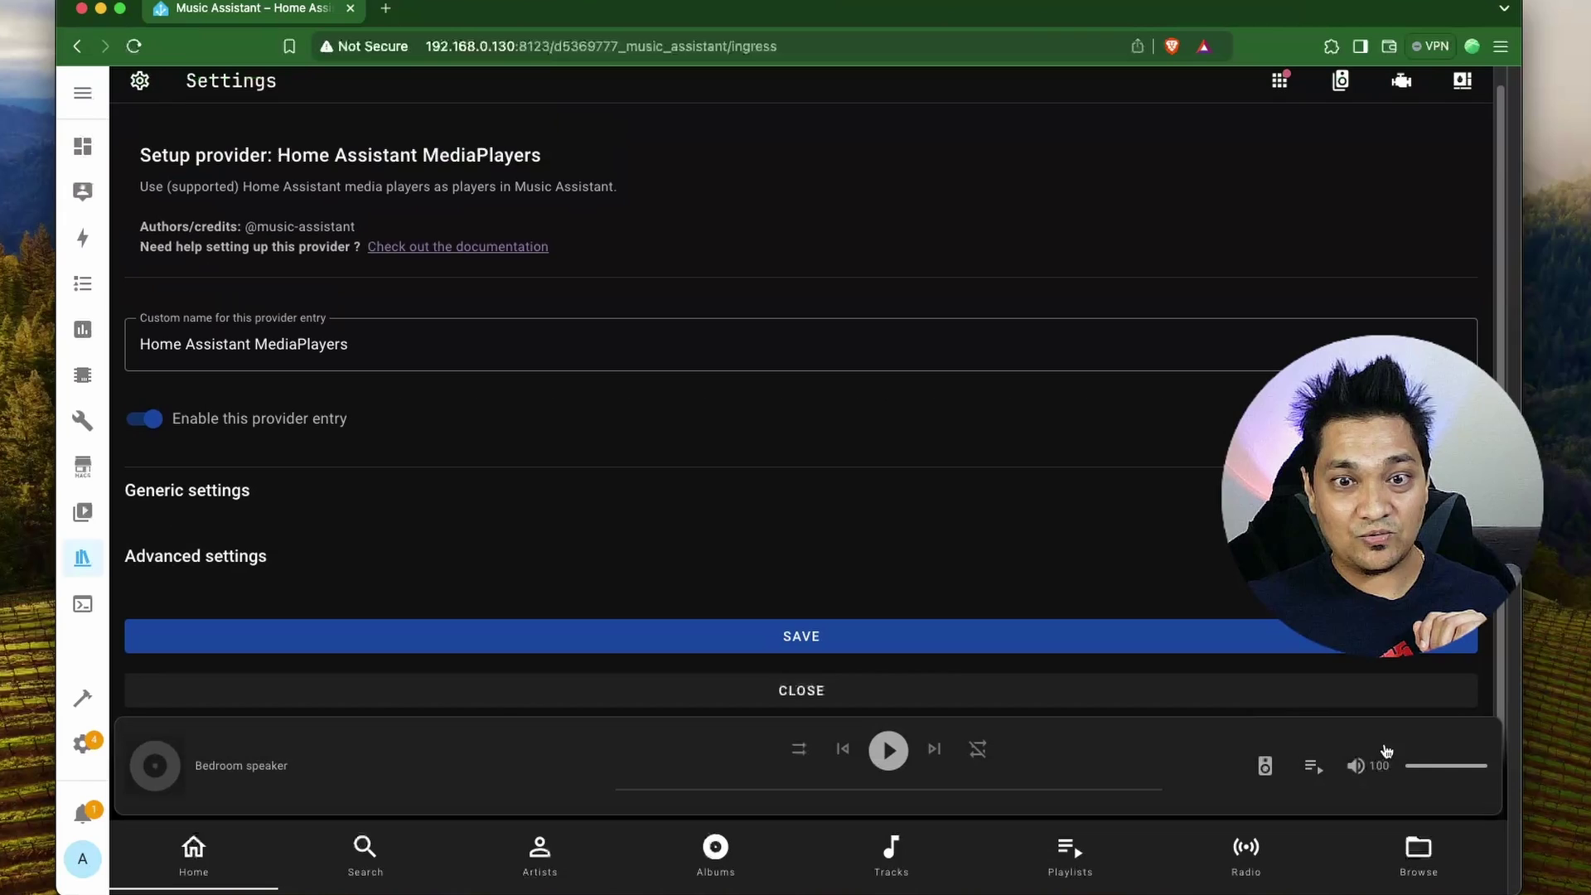
{"action": "left_click", "coordinate": [1115, 644]}
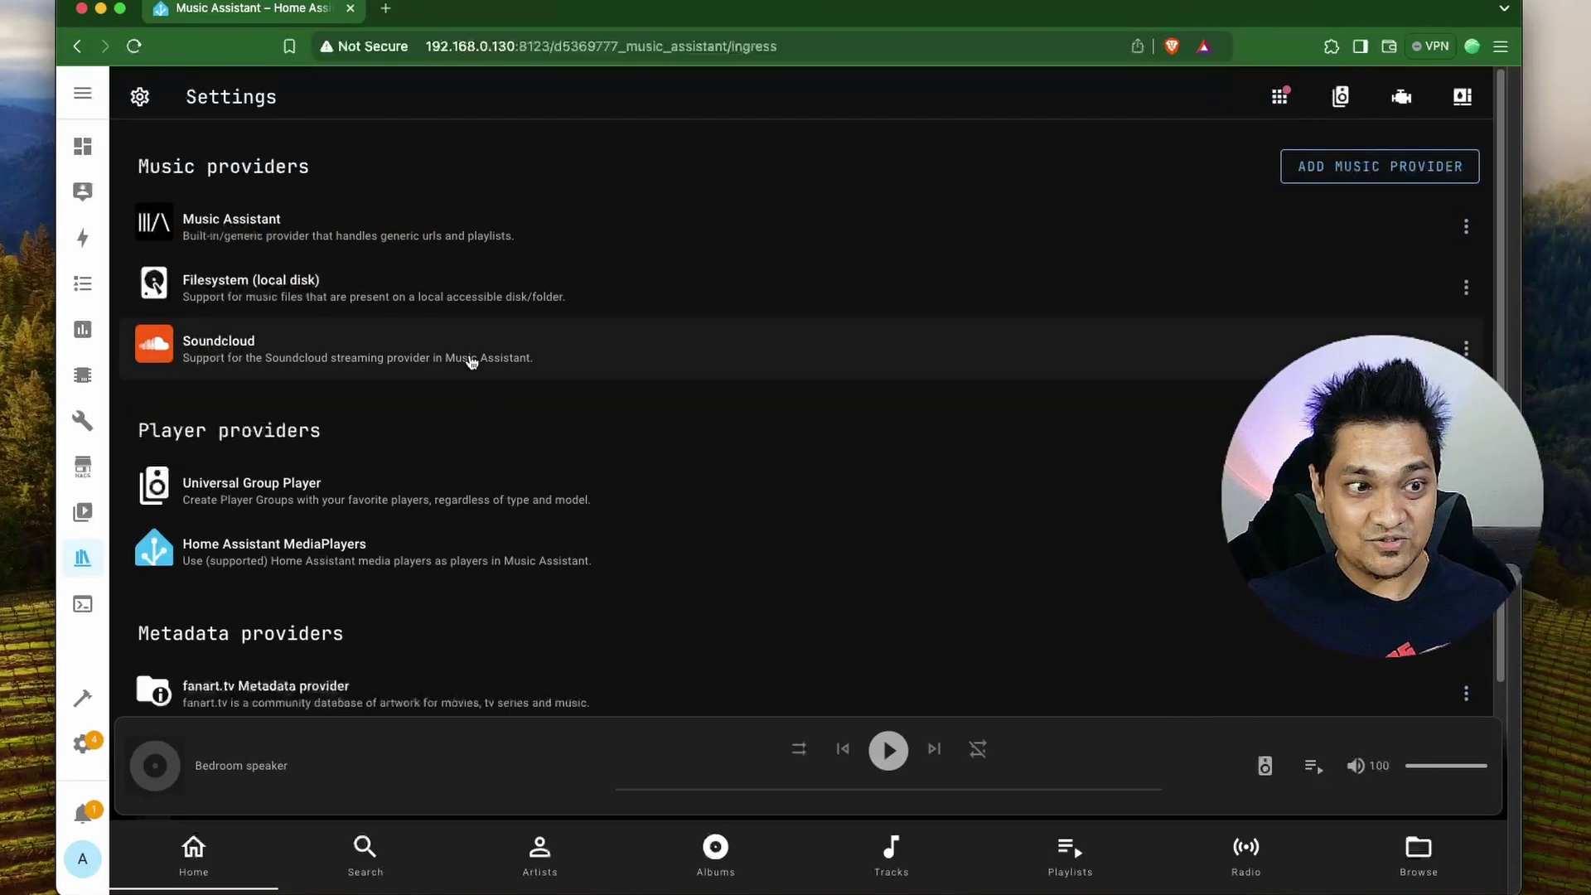
Go to Automations & Scenes in the Home Assistant settings and create another empty automation.
{"action": "left_click", "coordinate": [83, 748]}
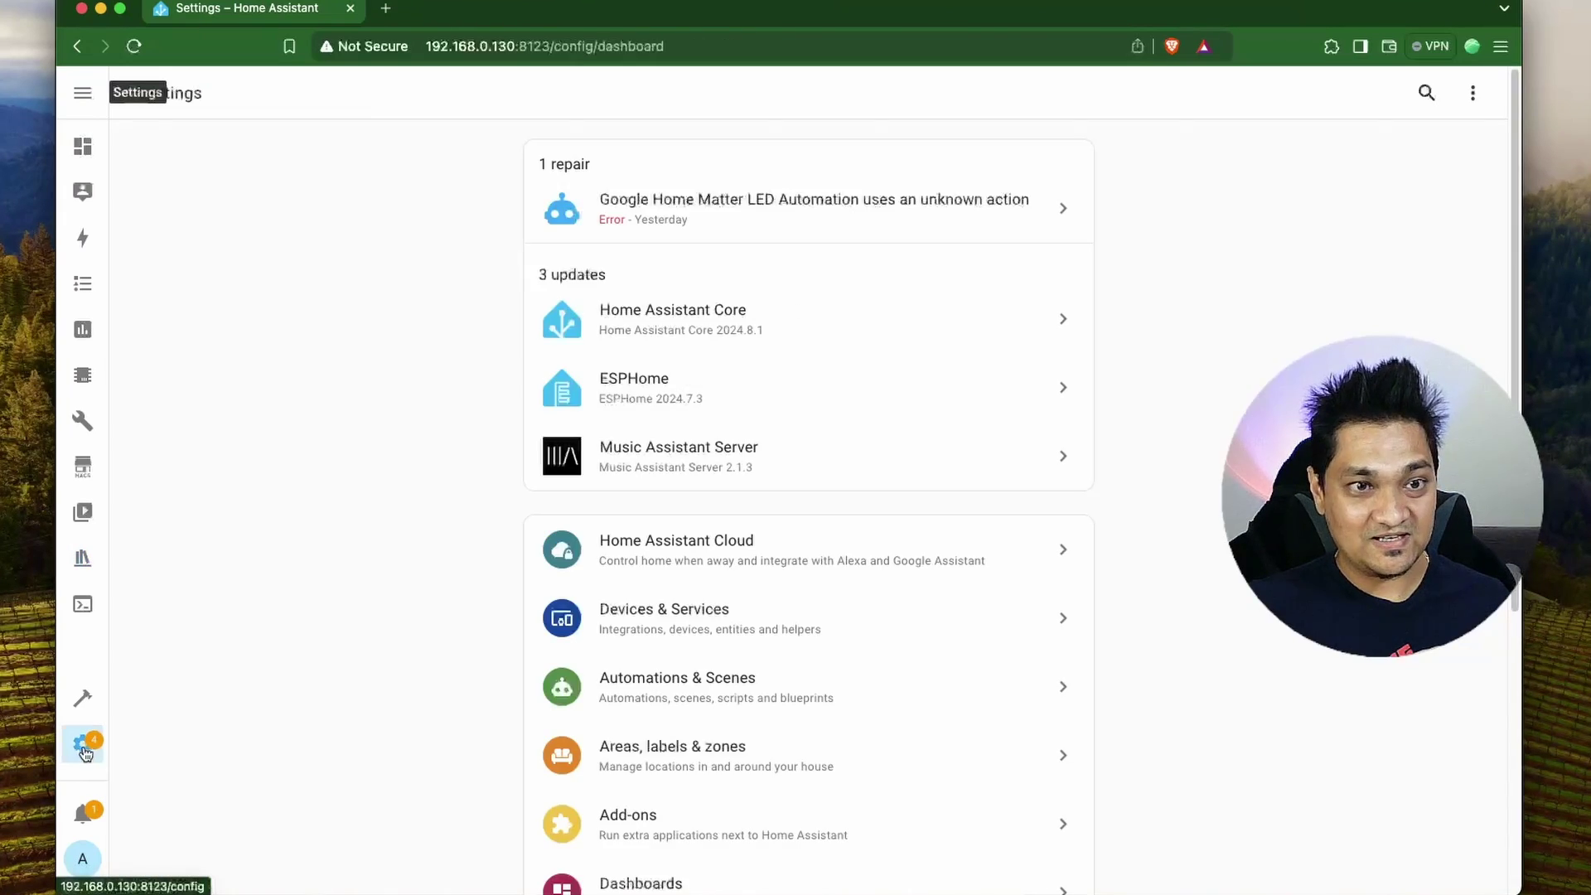
{"action": "scroll", "coordinate": [757, 657], "scroll_direction": "down", "scroll_amount": 3}
{"action": "left_click", "coordinate": [761, 446]}
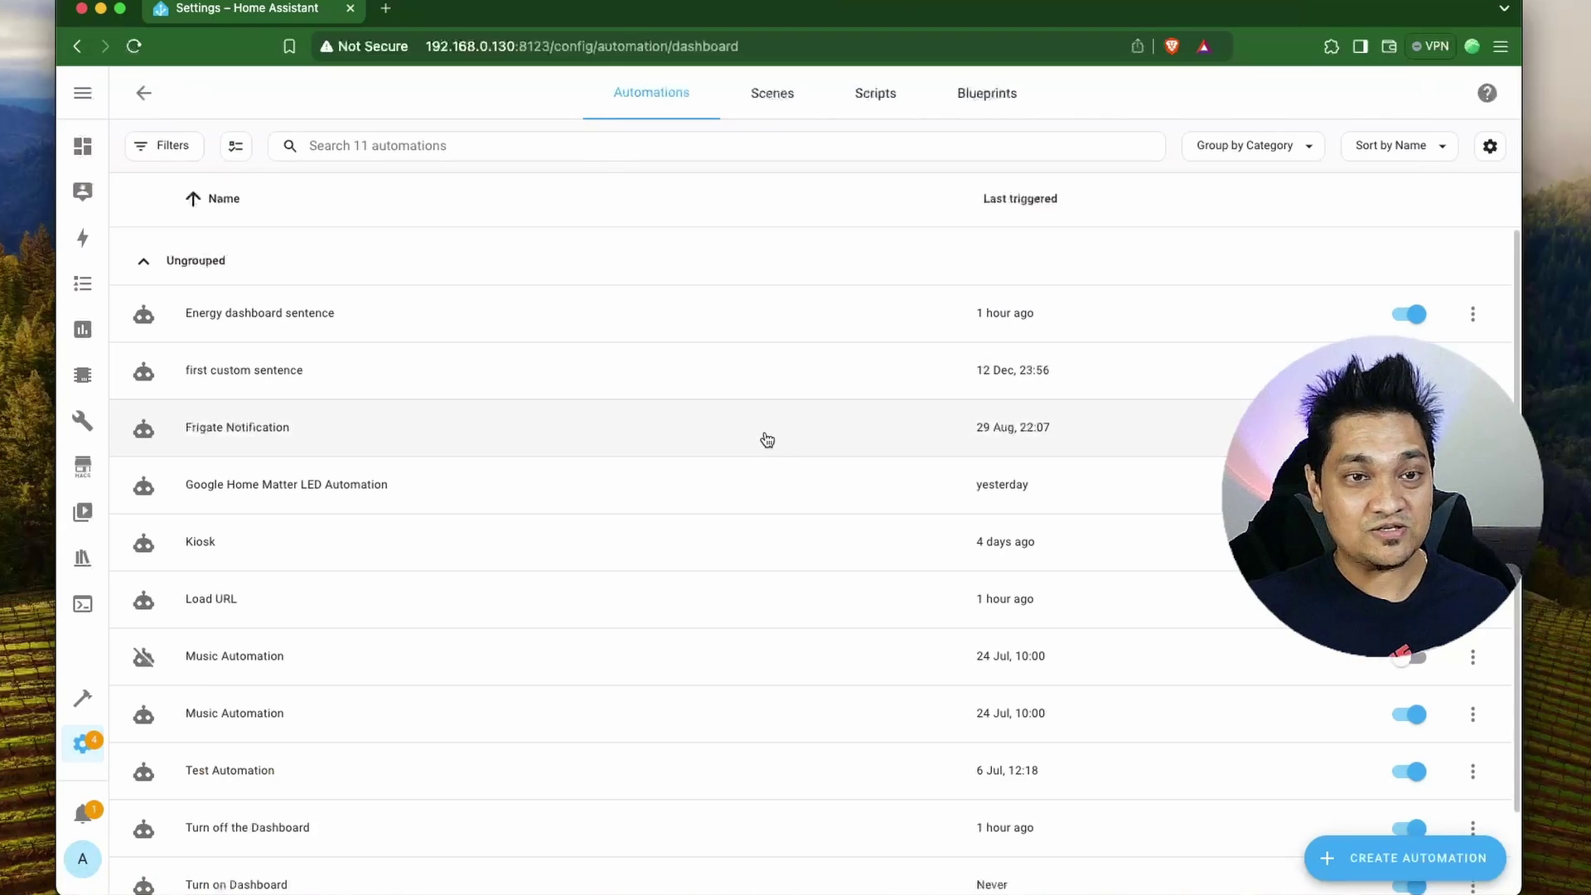
{"action": "left_click", "coordinate": [1363, 866]}
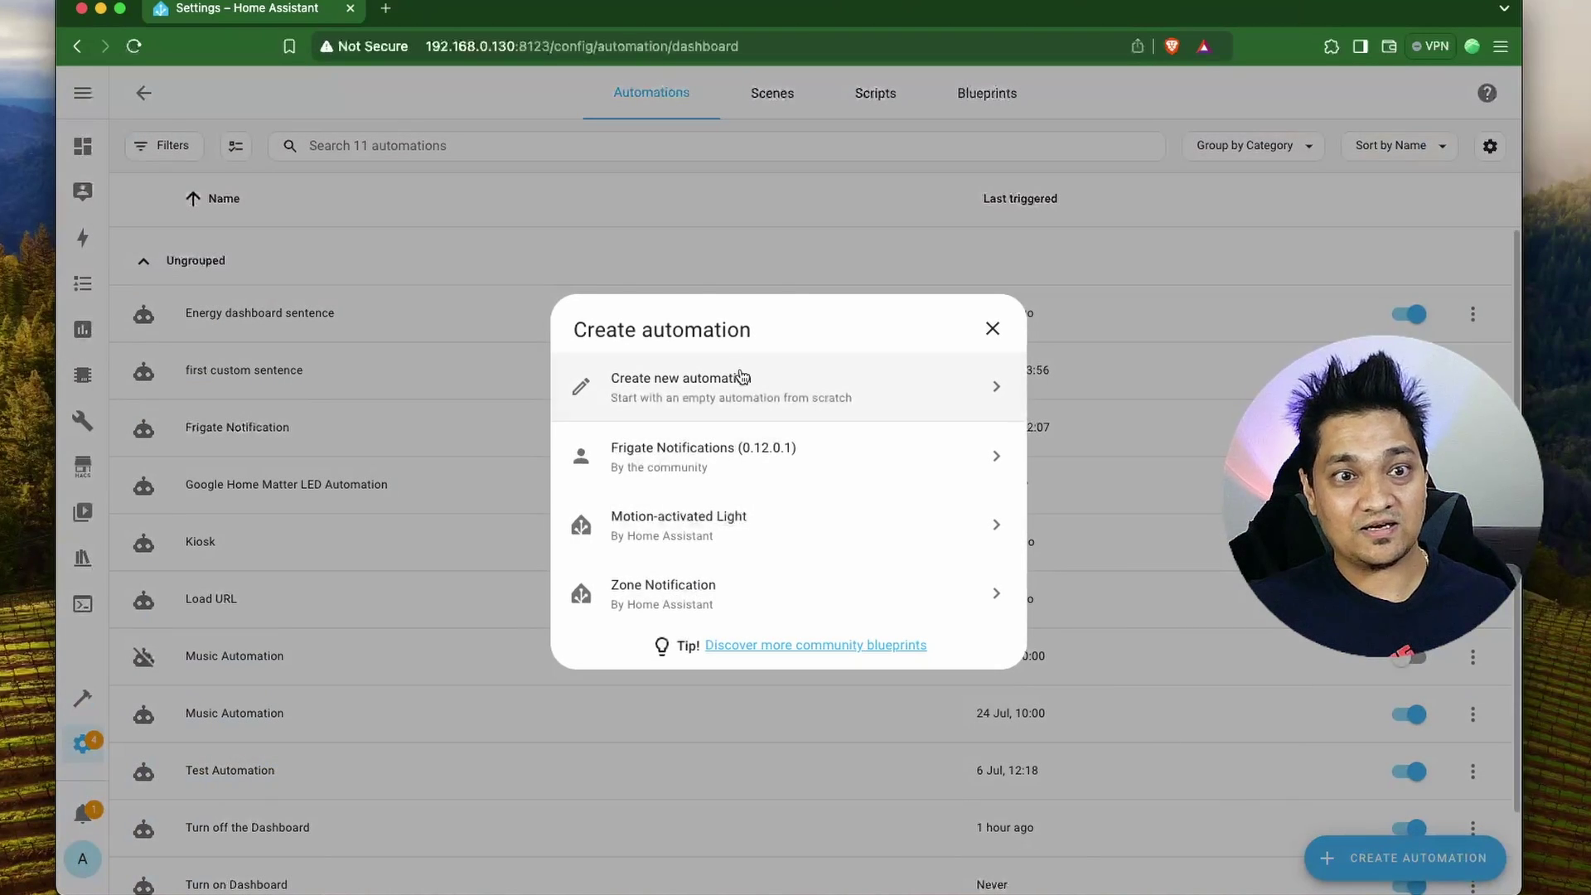
{"action": "left_click", "coordinate": [887, 376]}
Add a Sentence trigger to the new automation with the sentence "play music".
{"action": "left_click", "coordinate": [380, 240]}
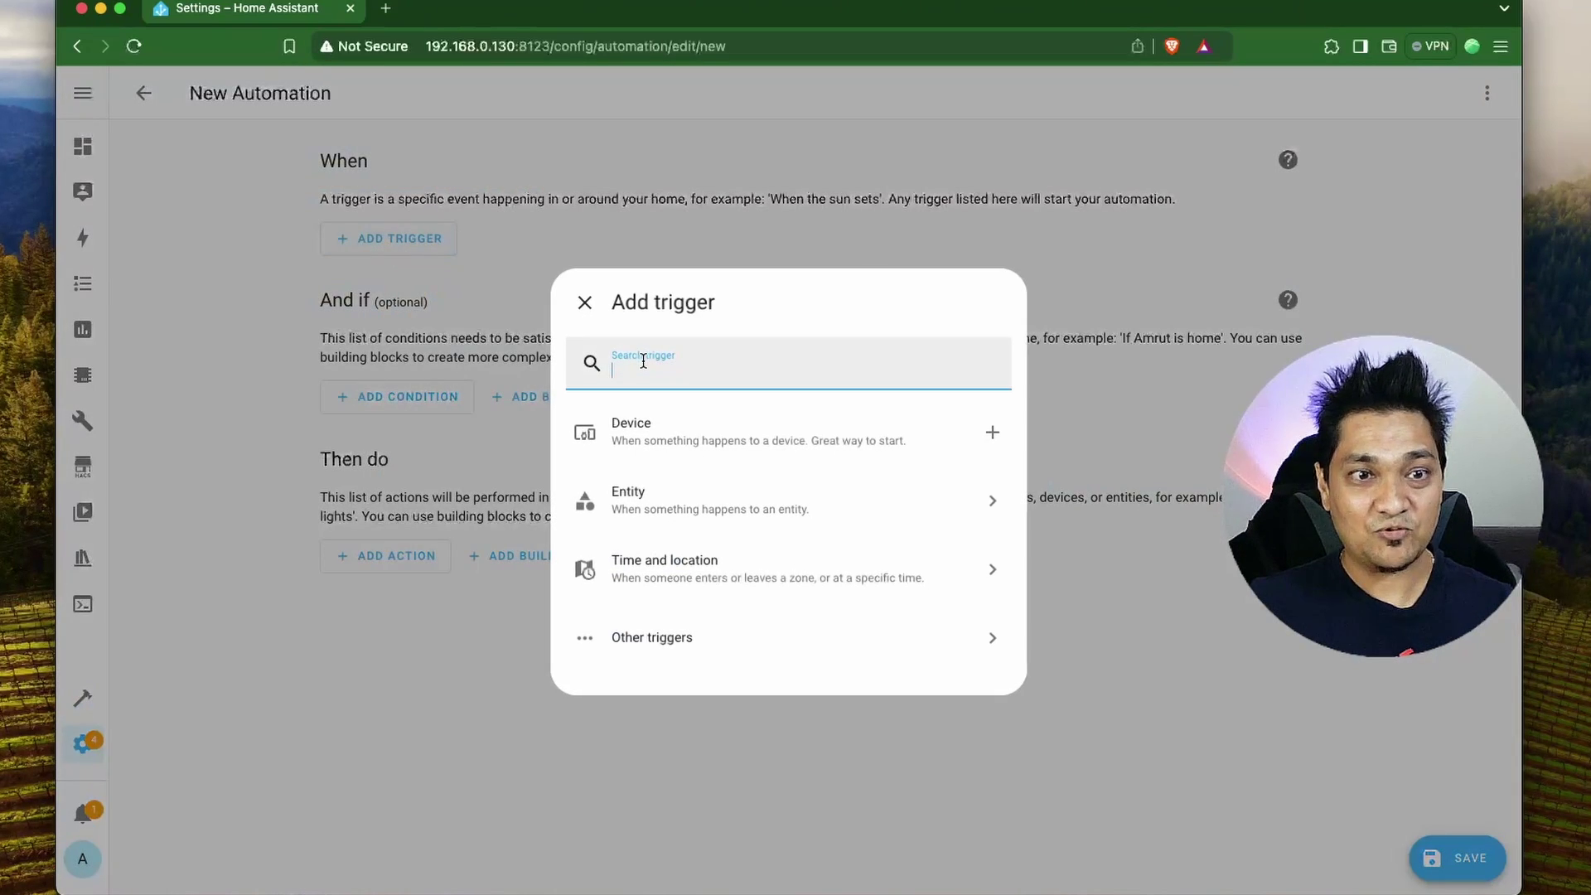
{"action": "type", "text": "sente"}
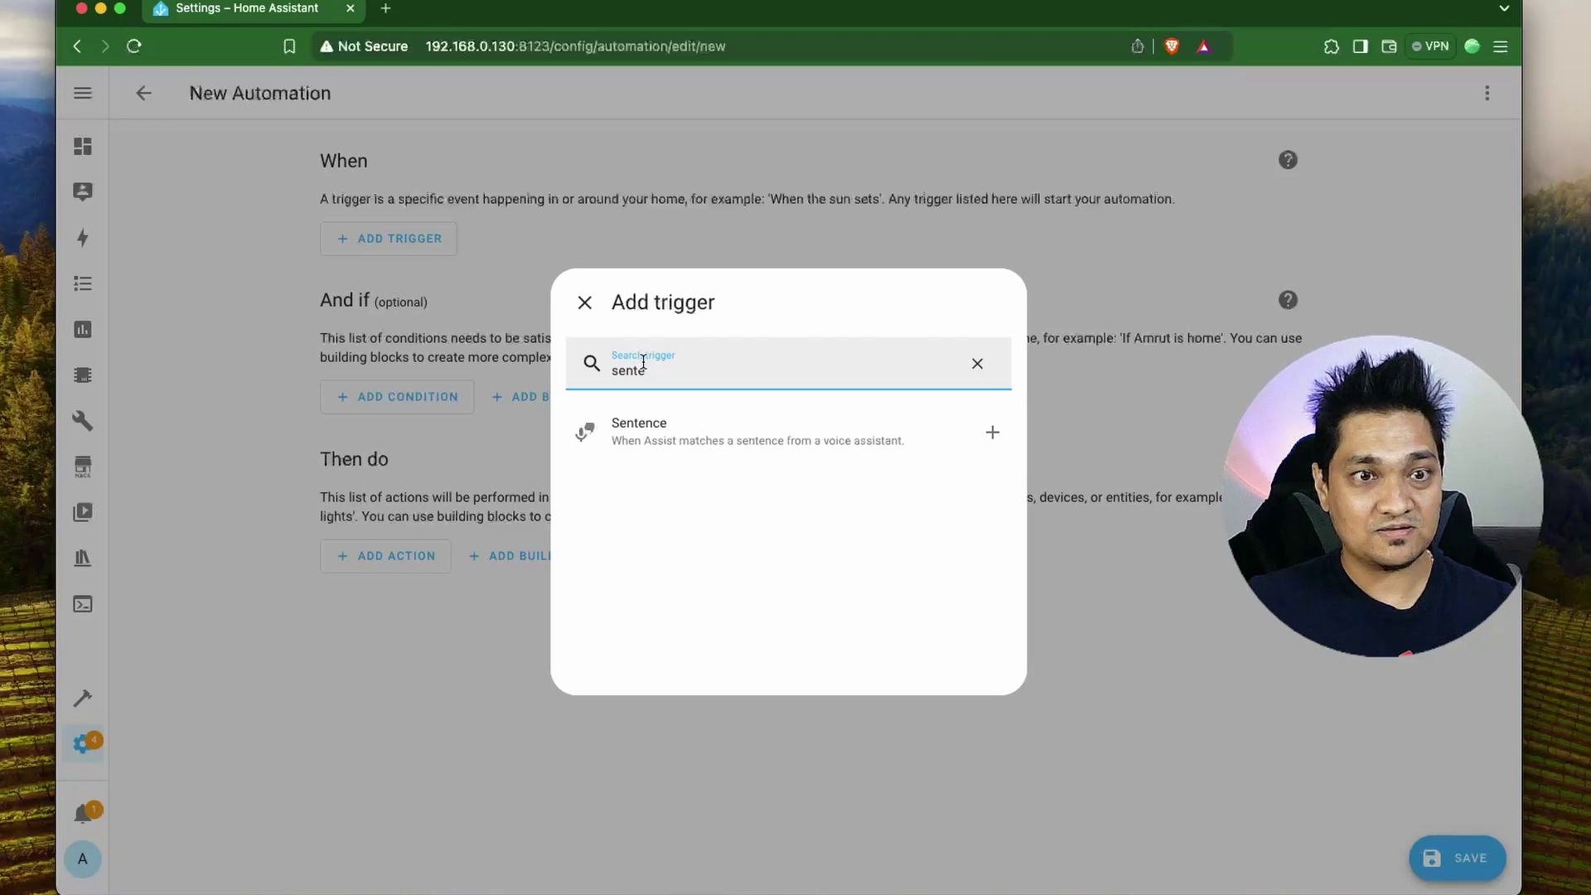
{"action": "left_click", "coordinate": [639, 425]}
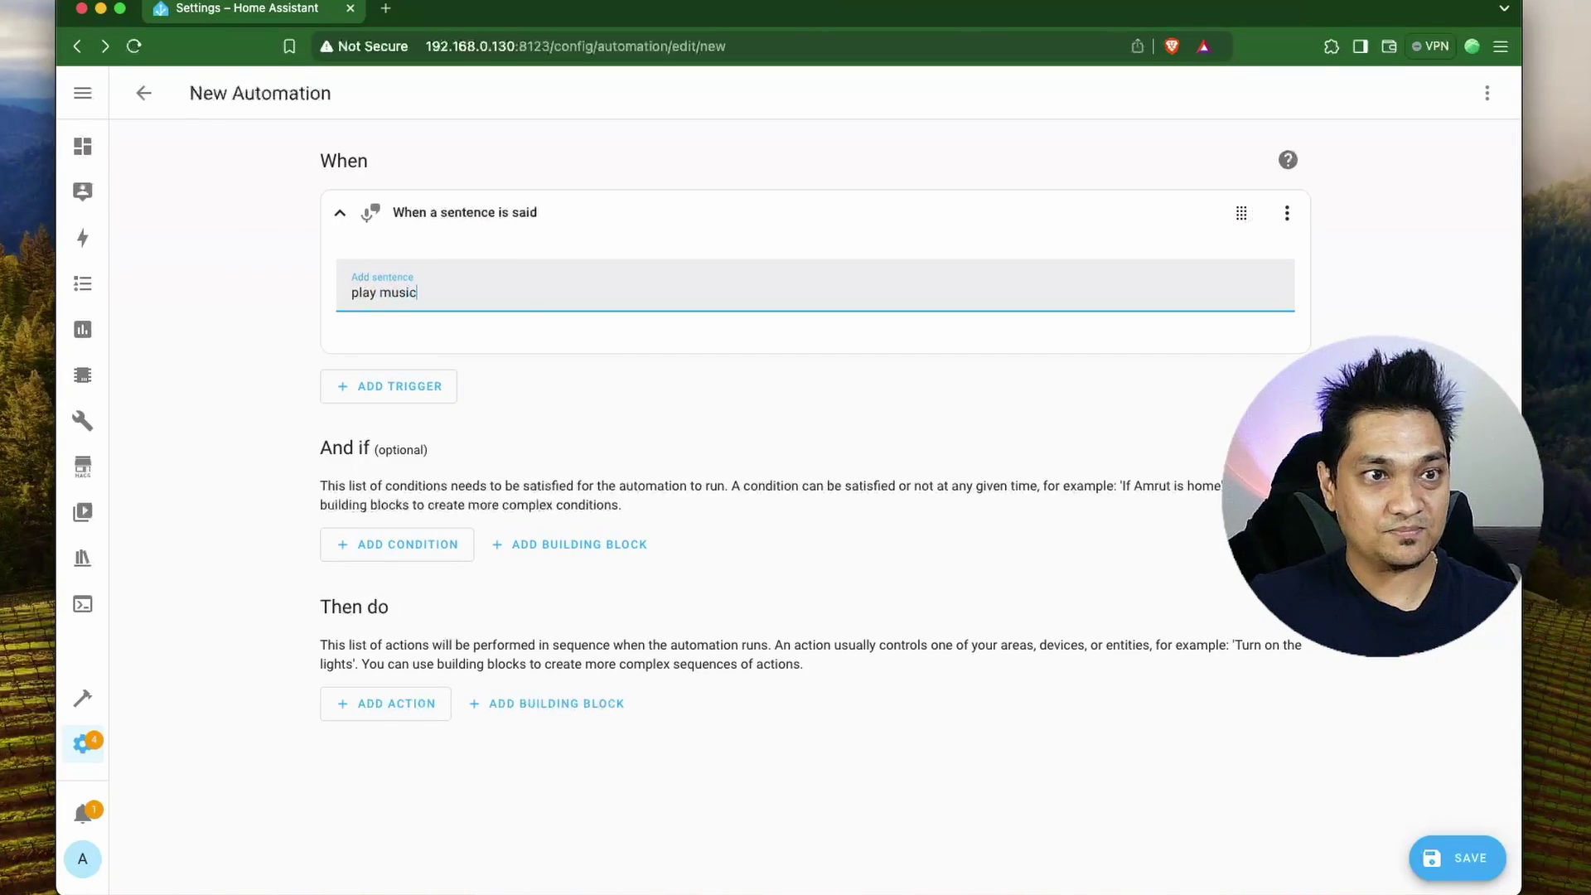
{"action": "type", "text": "play music"}
{"action": "key", "text": "Return"}
Add a Media Player Play media action to the automation with media_player.galaxy_tab_a_2 as the media player.
{"action": "left_click", "coordinate": [406, 783]}
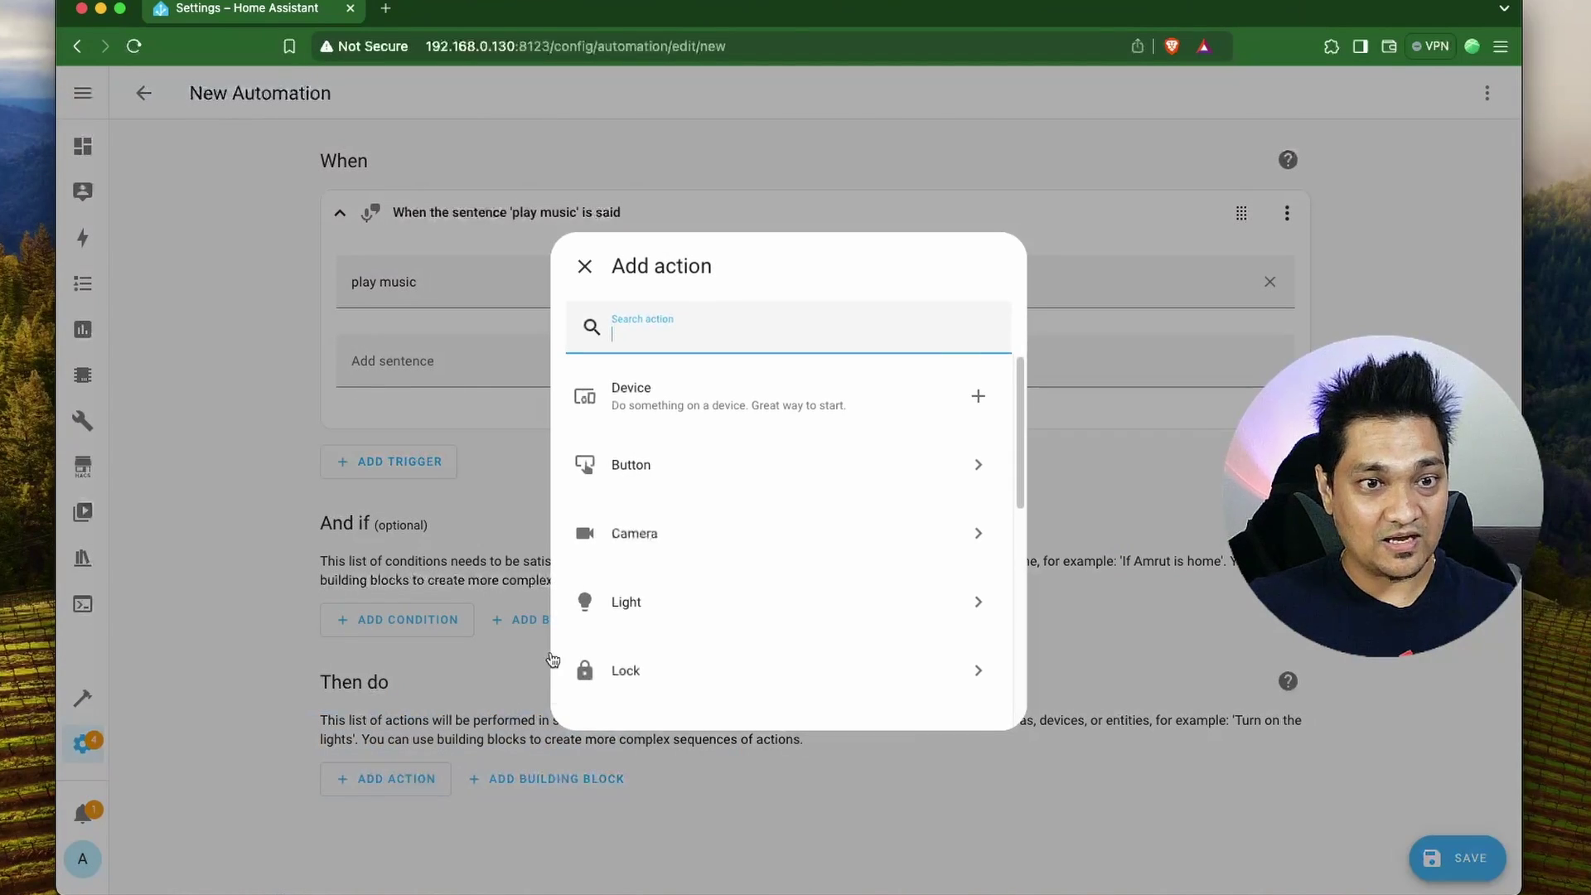
{"action": "scroll", "coordinate": [685, 632], "scroll_direction": "down", "scroll_amount": 3}
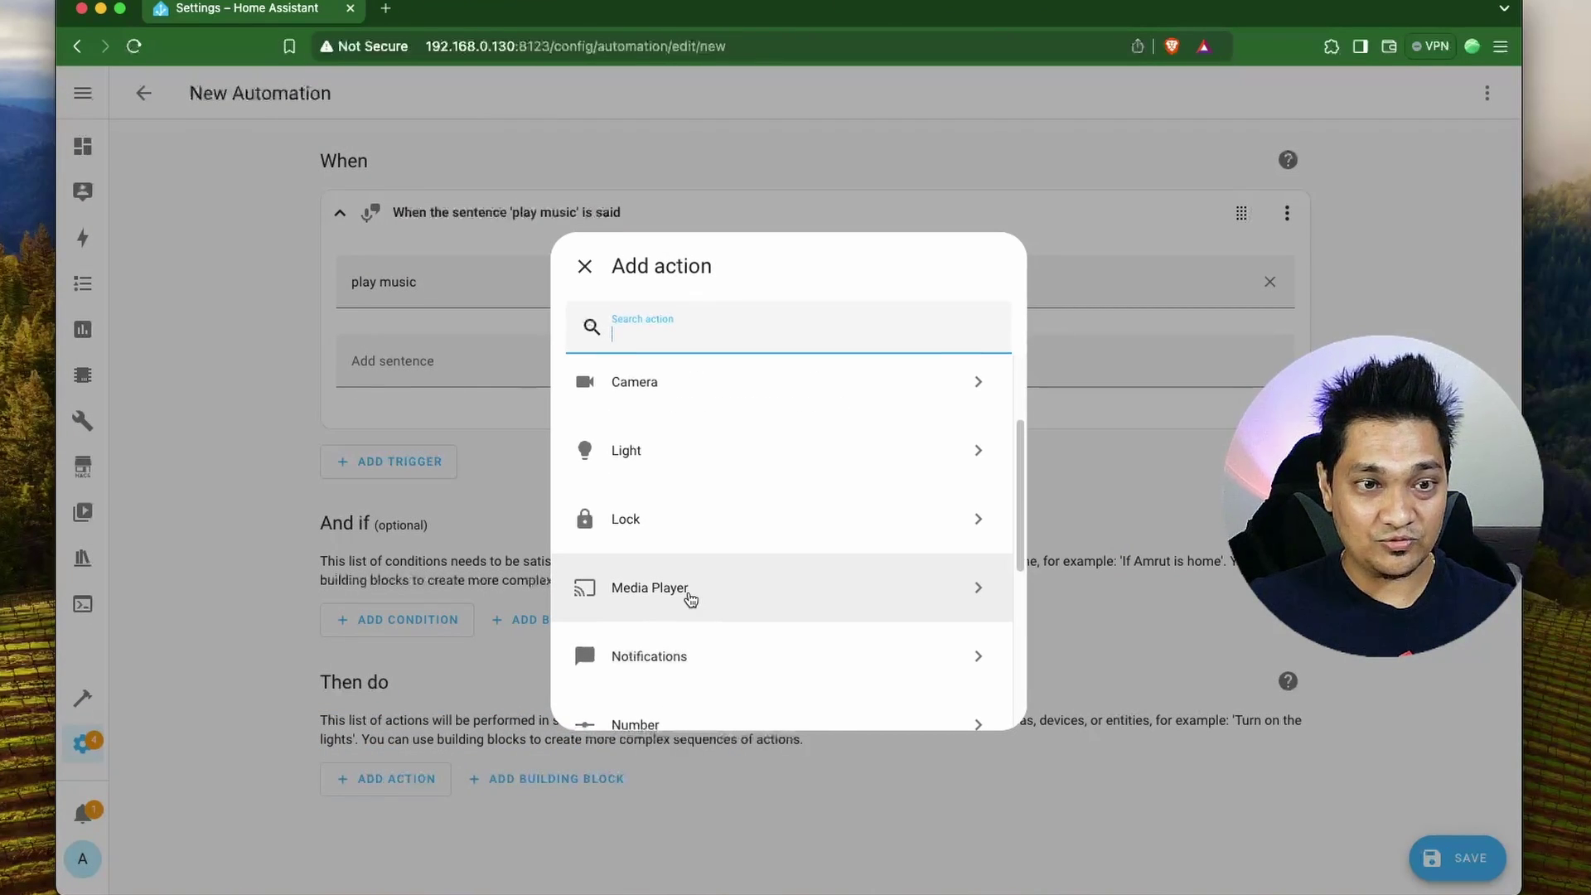
{"action": "left_click", "coordinate": [689, 594]}
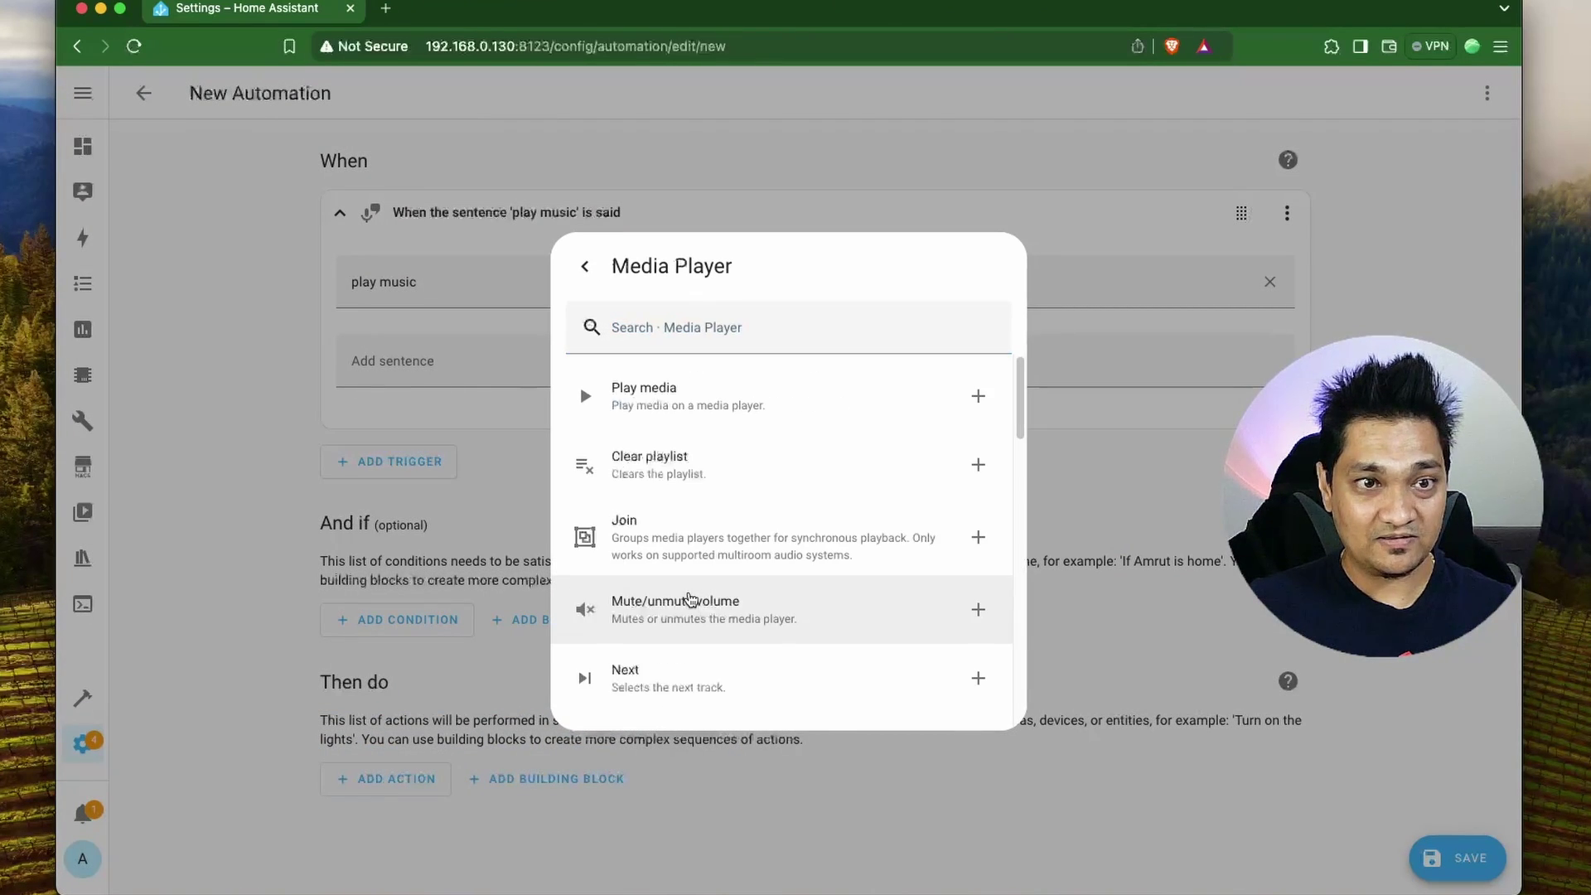
{"action": "left_click", "coordinate": [720, 401]}
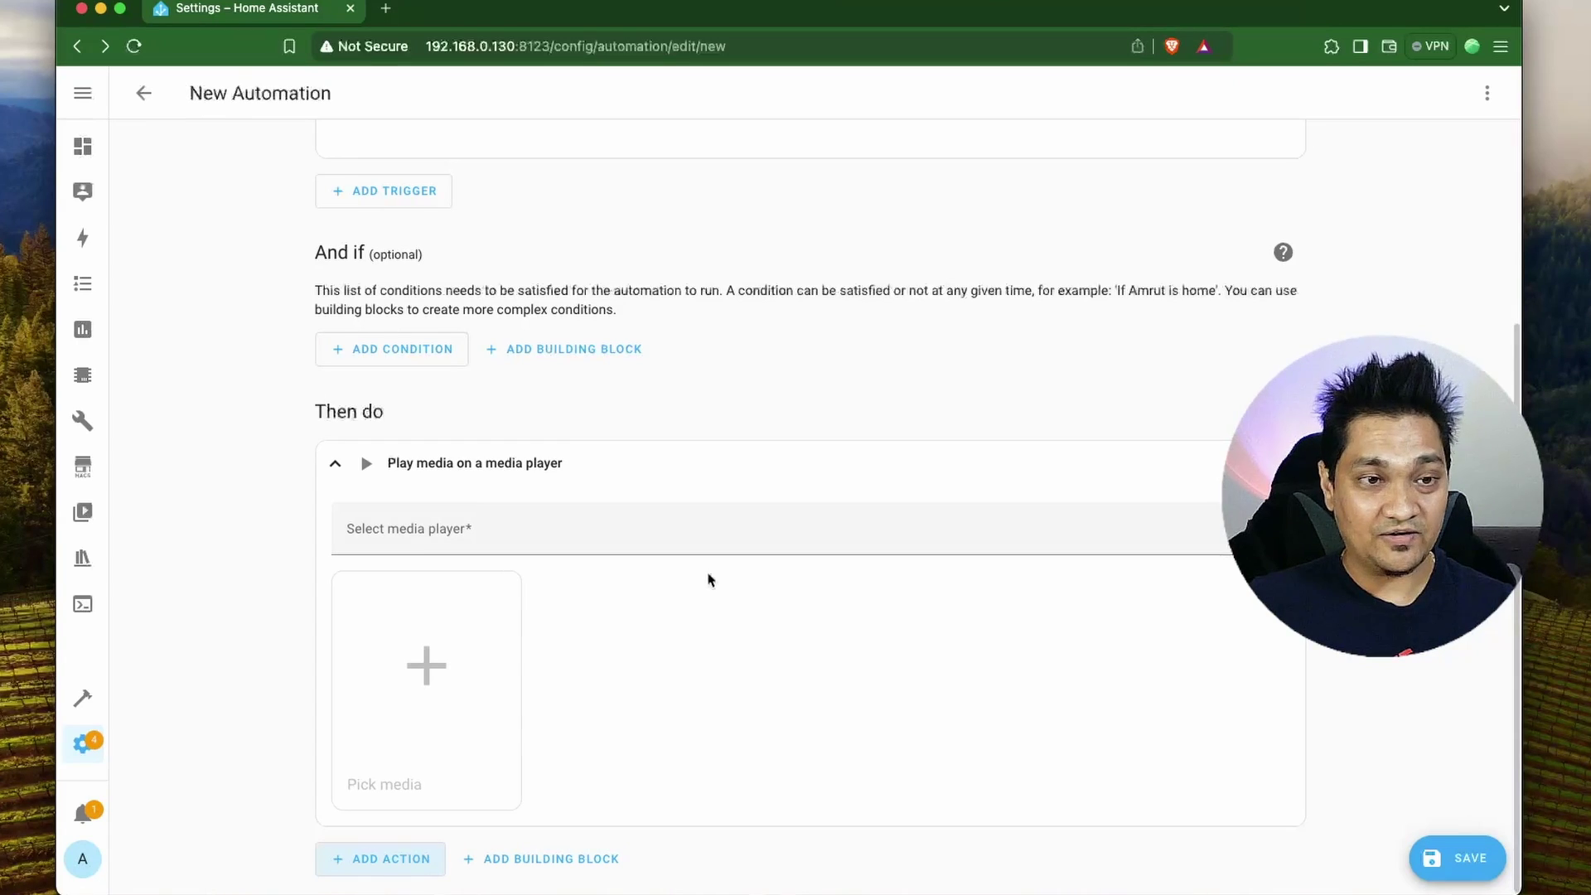
{"action": "left_click", "coordinate": [696, 533]}
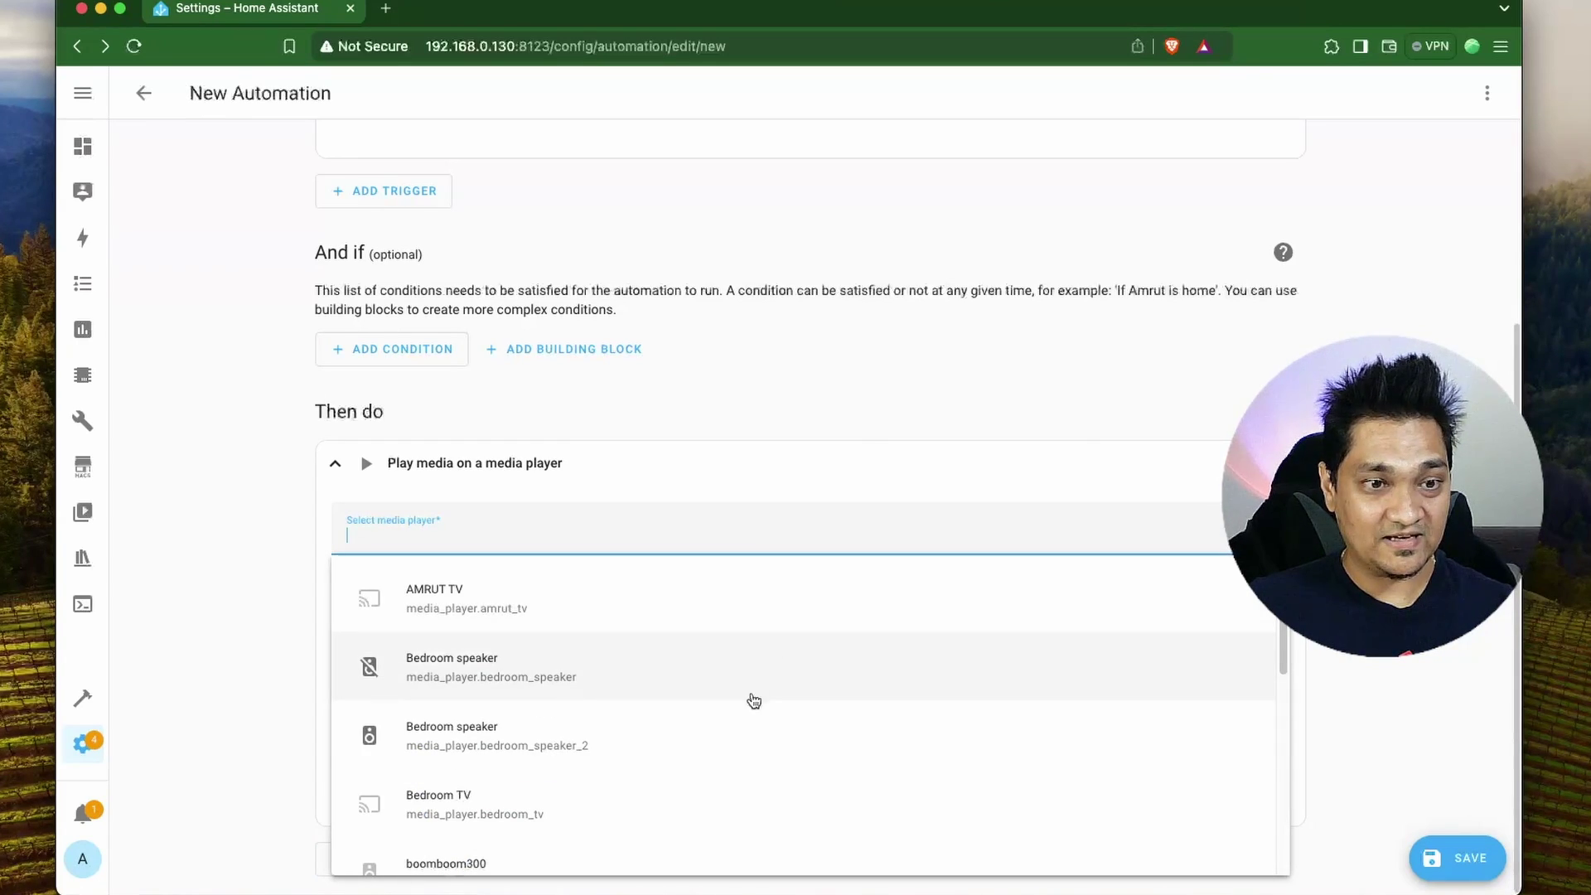
{"action": "scroll", "coordinate": [838, 707], "scroll_direction": "down", "scroll_amount": 3}
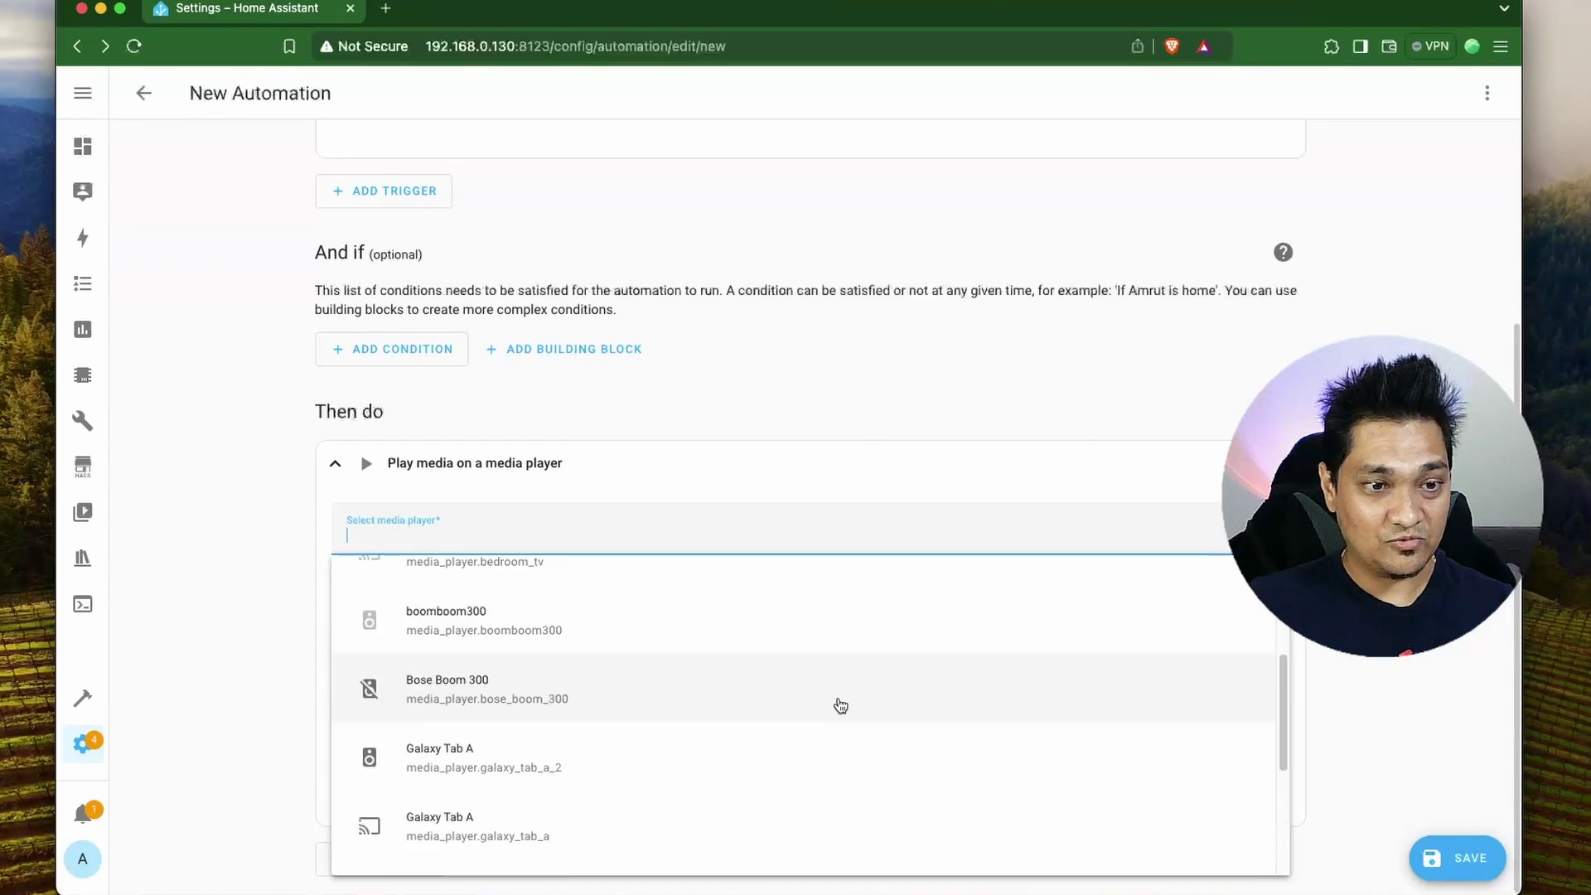
{"action": "scroll", "coordinate": [840, 707], "scroll_direction": "down", "scroll_amount": 2}
{"action": "scroll", "coordinate": [840, 706], "scroll_direction": "up", "scroll_amount": 1}
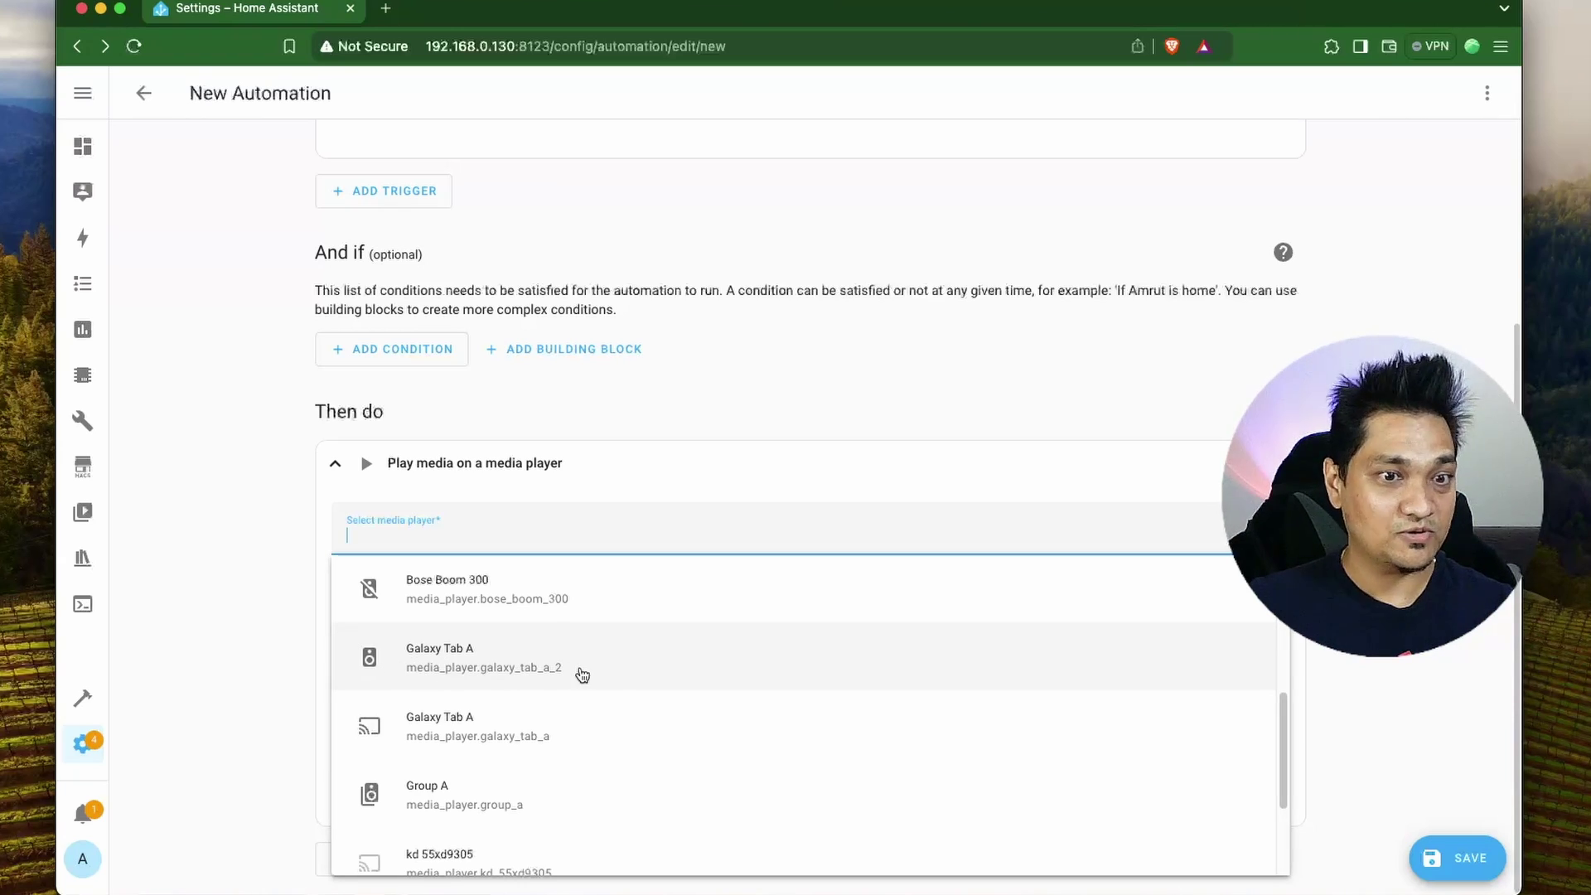
{"action": "left_click", "coordinate": [531, 668]}
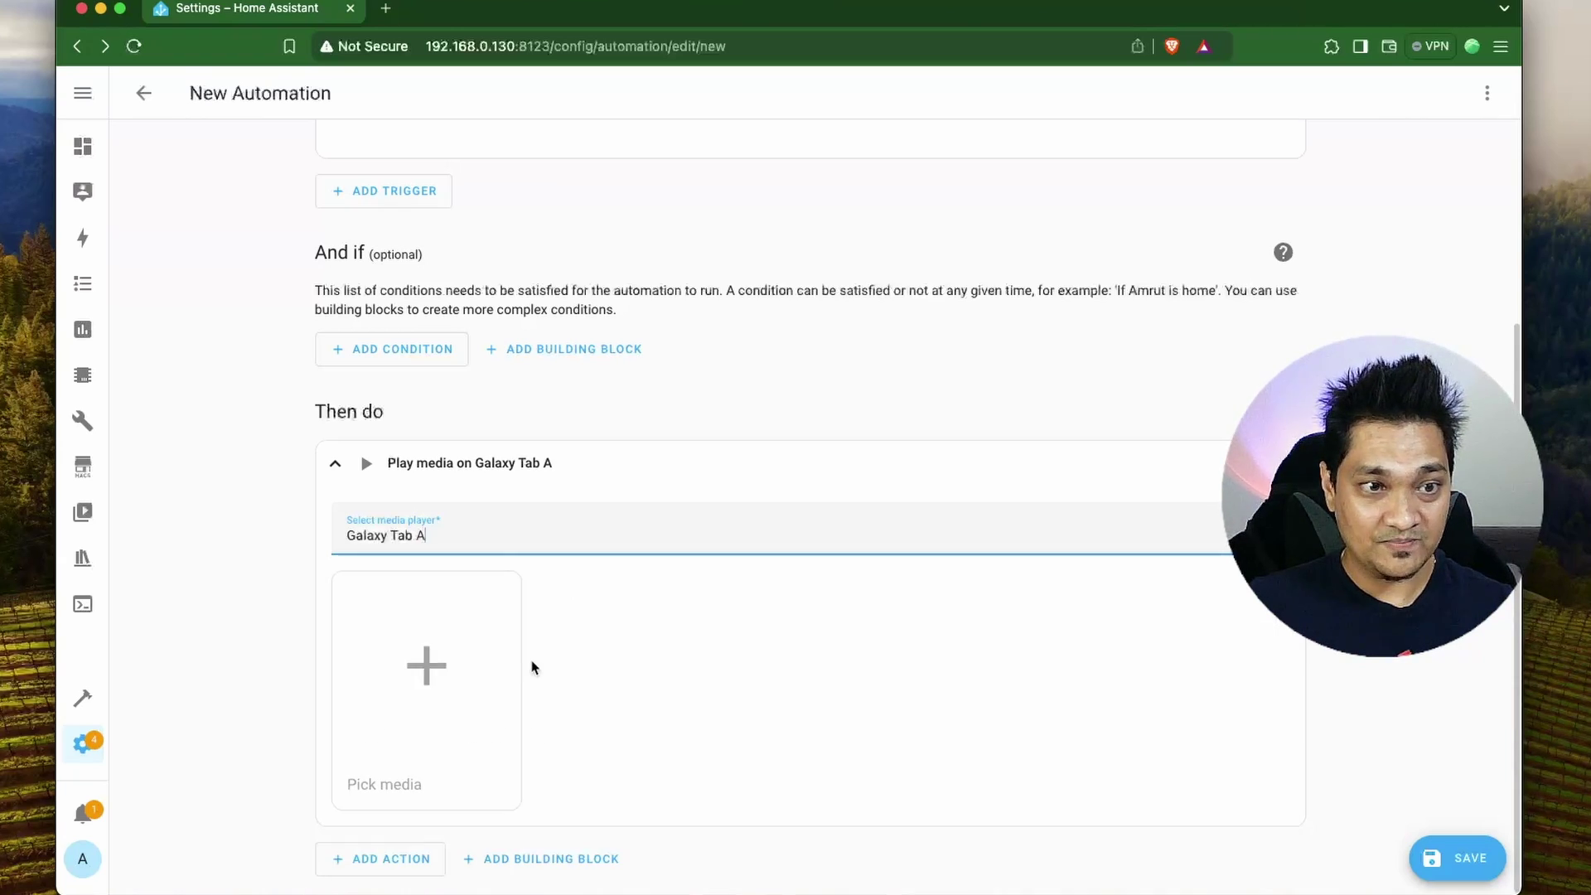
Pick My Playlist from the Music Assistant playlists as the media and save the automation as "play Music".
{"action": "left_click", "coordinate": [433, 698]}
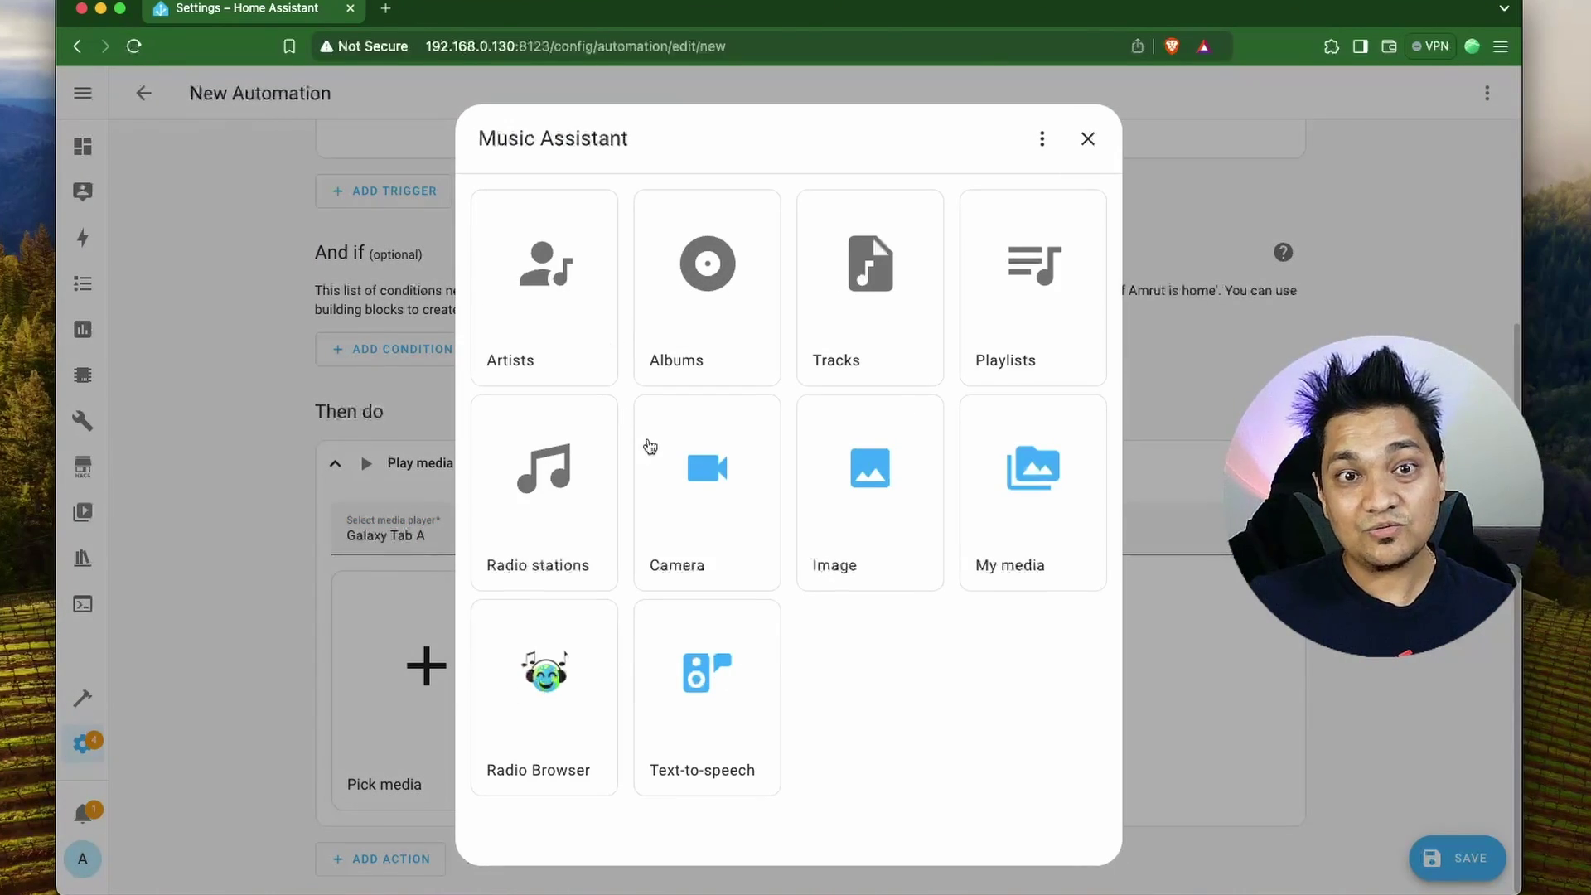
{"action": "left_click", "coordinate": [1038, 270]}
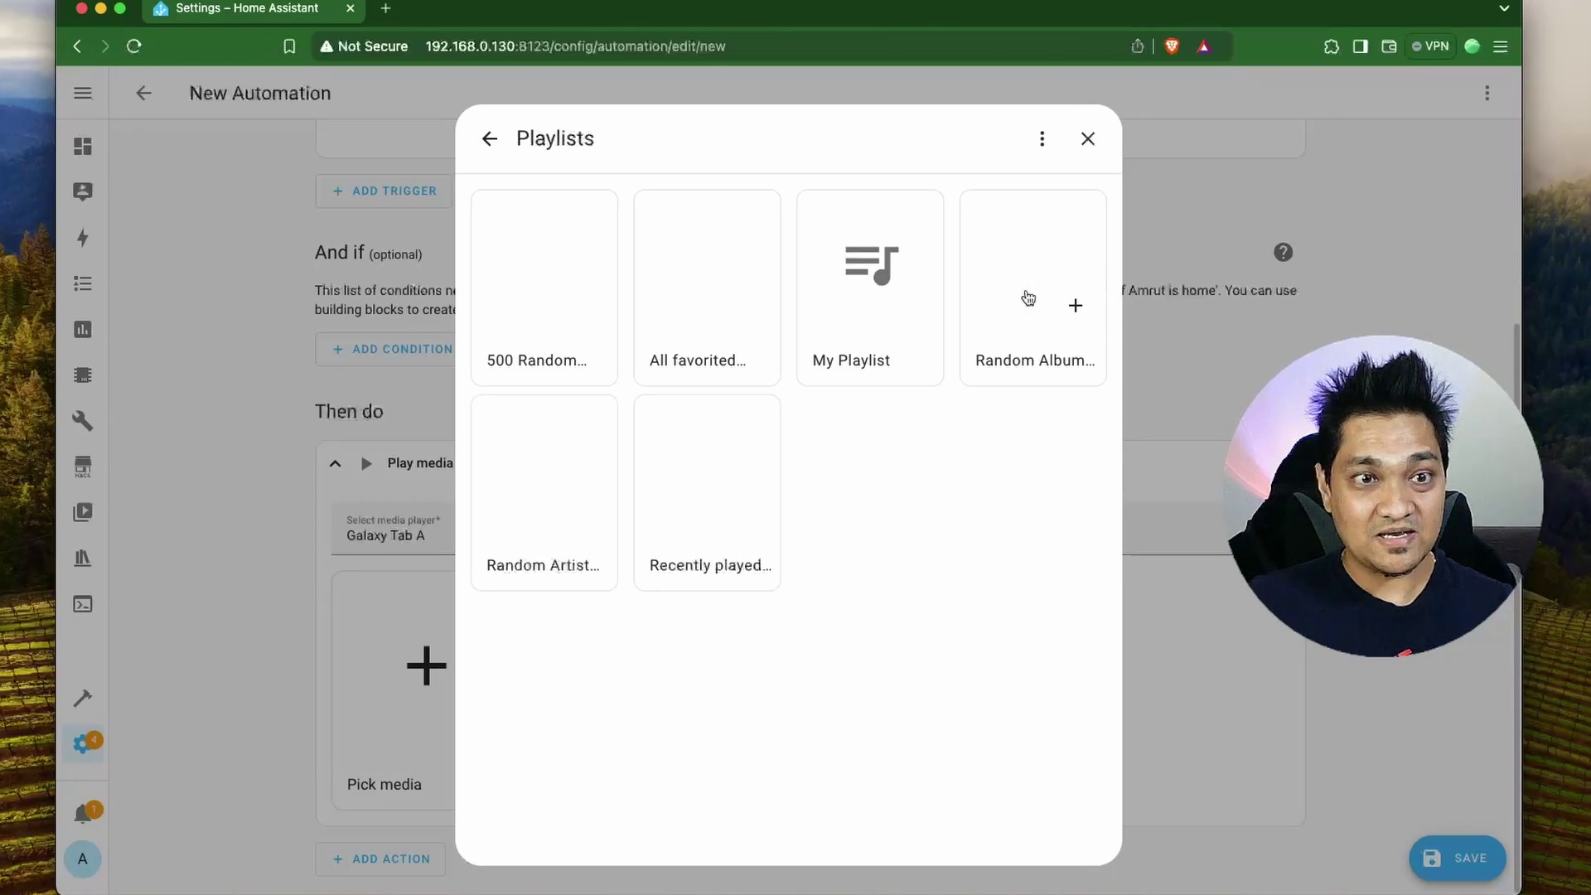
{"action": "left_click", "coordinate": [868, 273]}
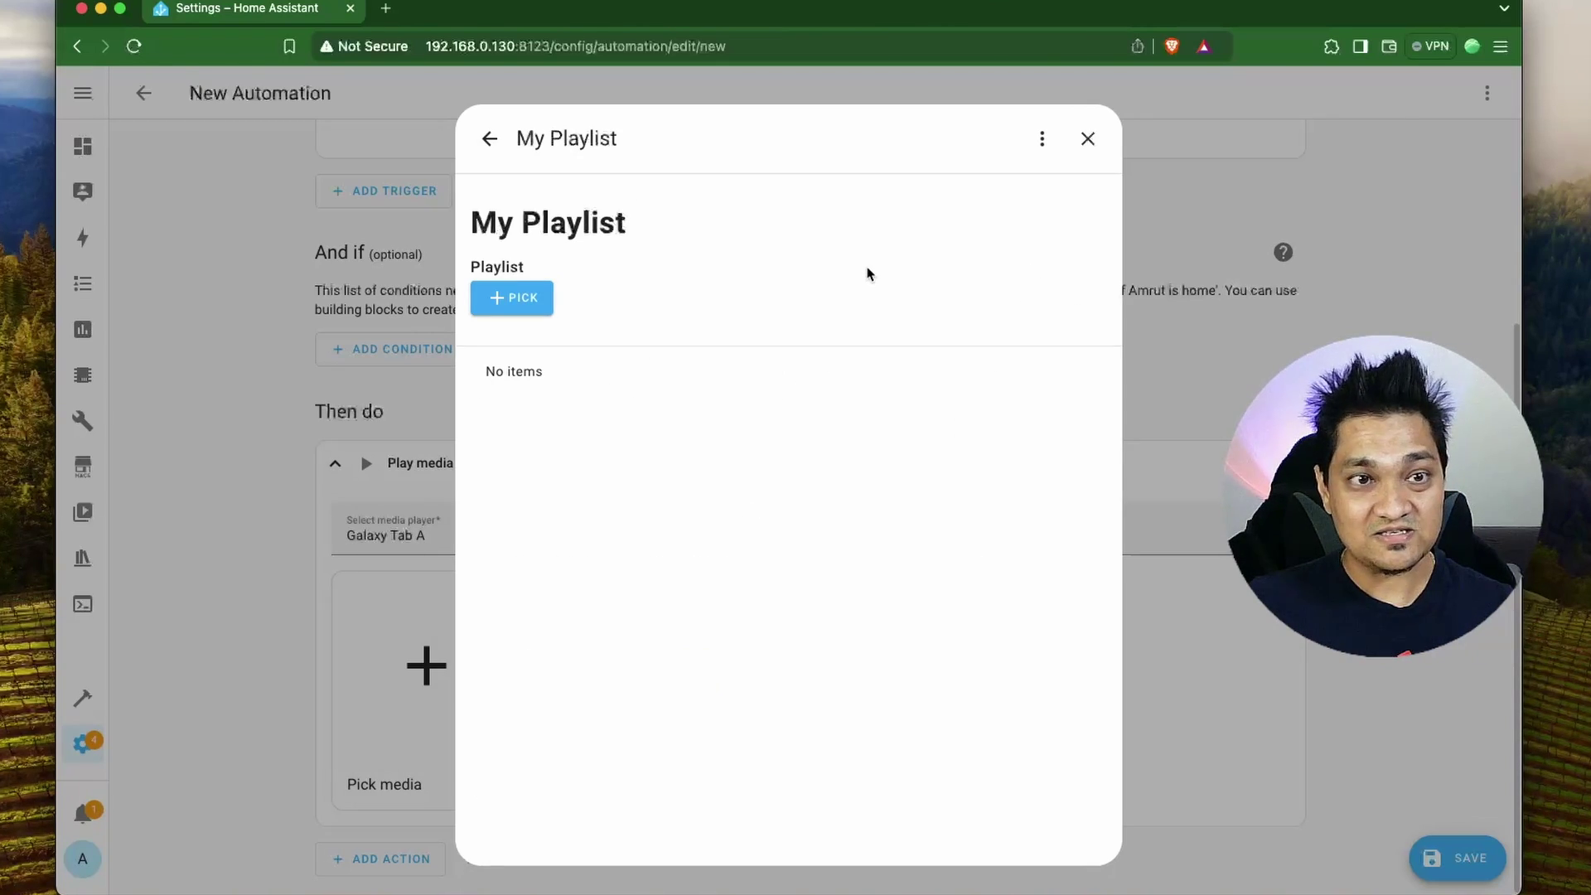
{"action": "left_click", "coordinate": [500, 297]}
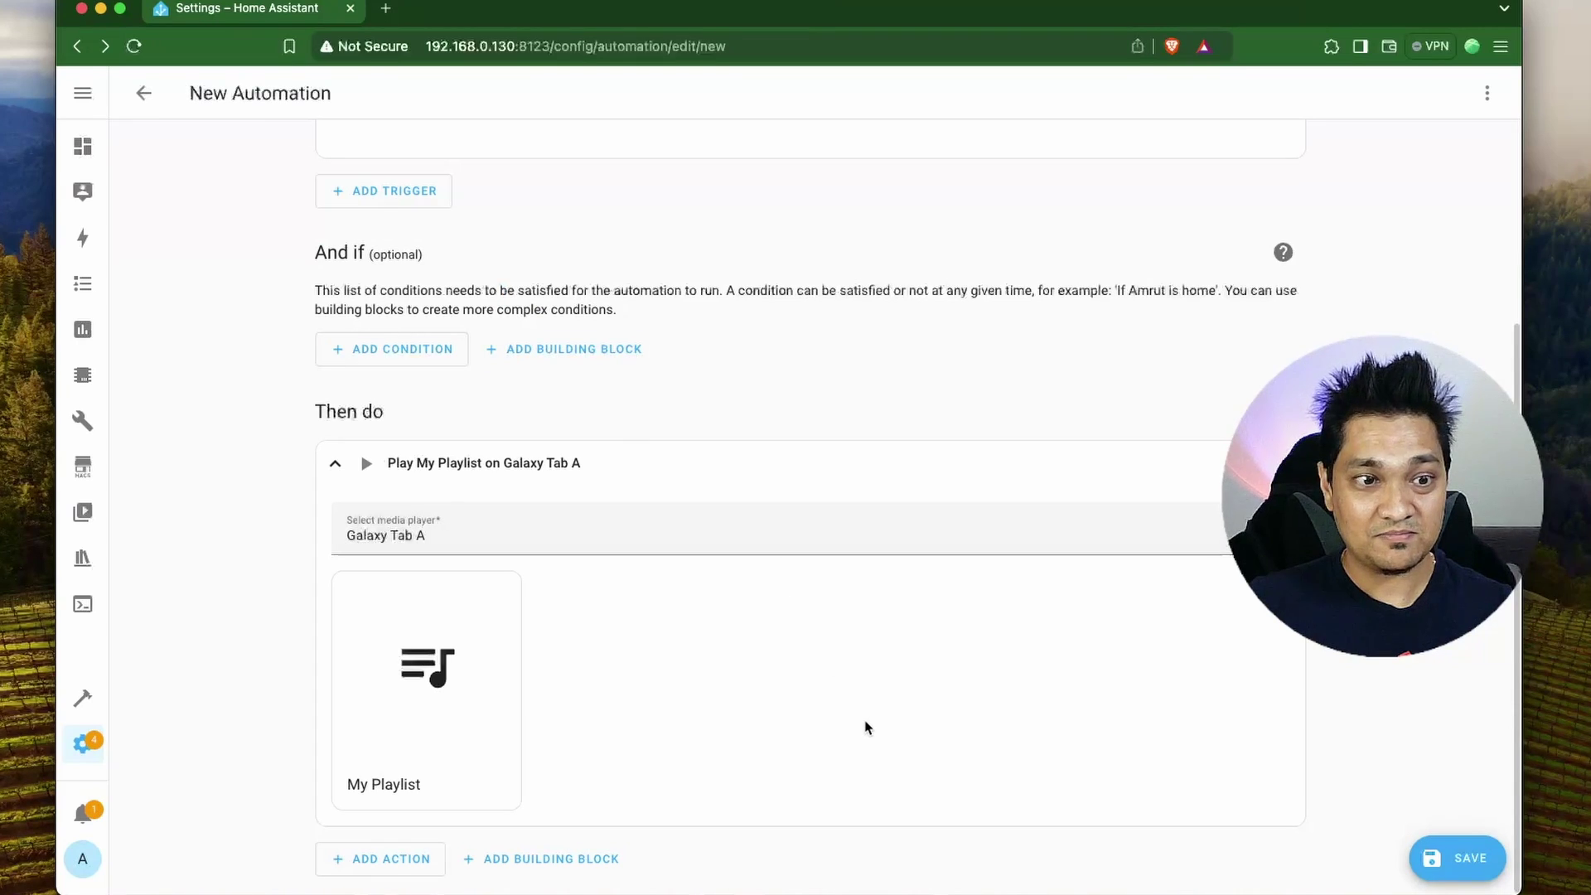
{"action": "scroll", "coordinate": [868, 728], "scroll_direction": "up", "scroll_amount": 2}
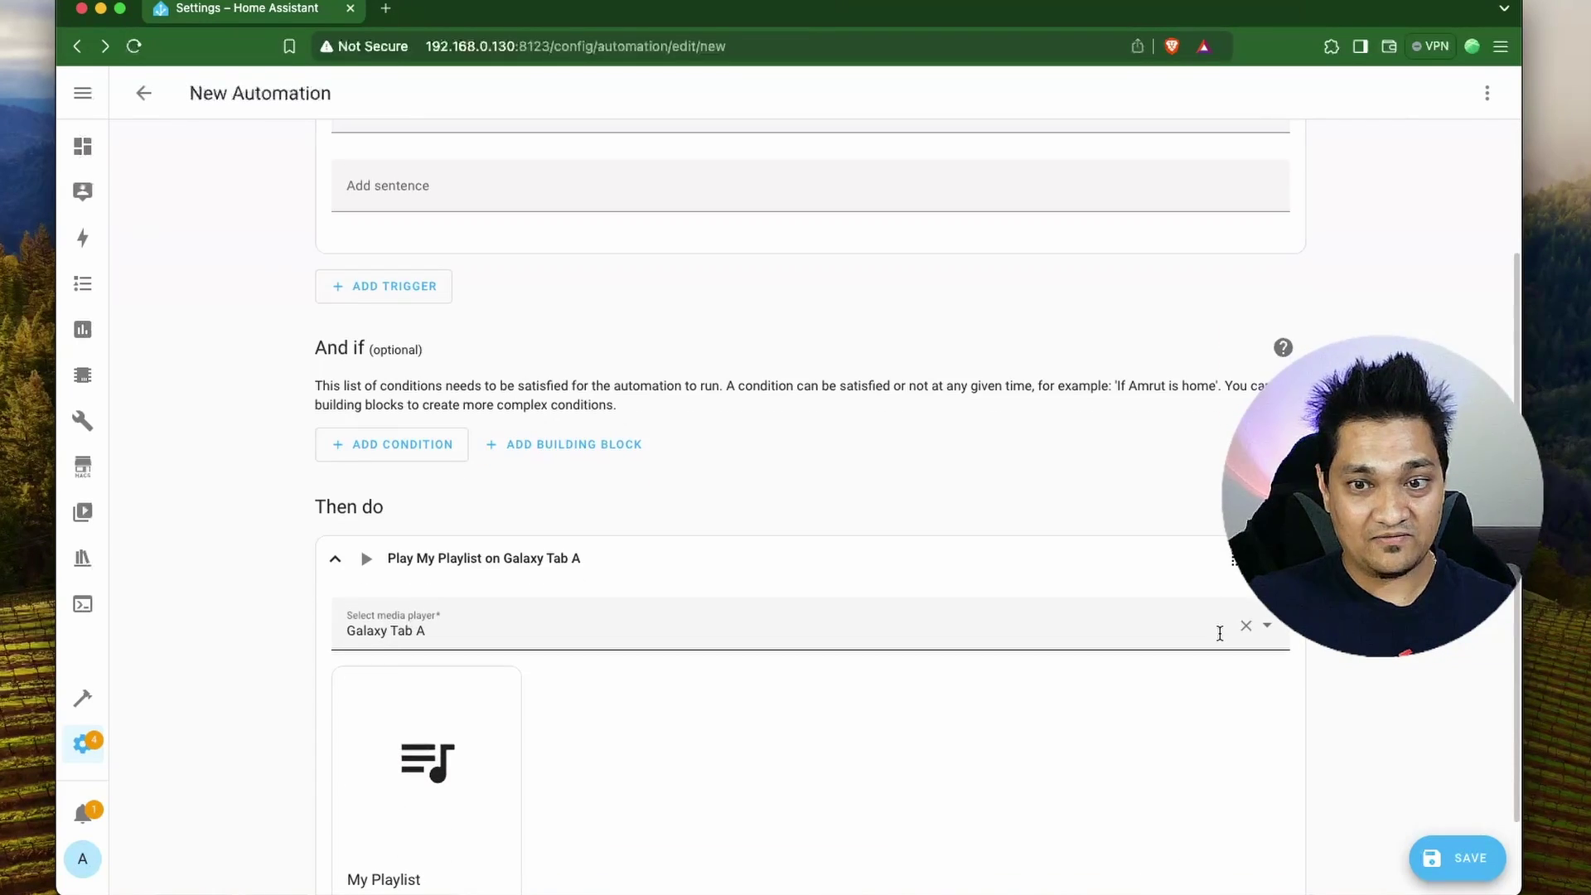
{"action": "left_click", "coordinate": [1456, 859]}
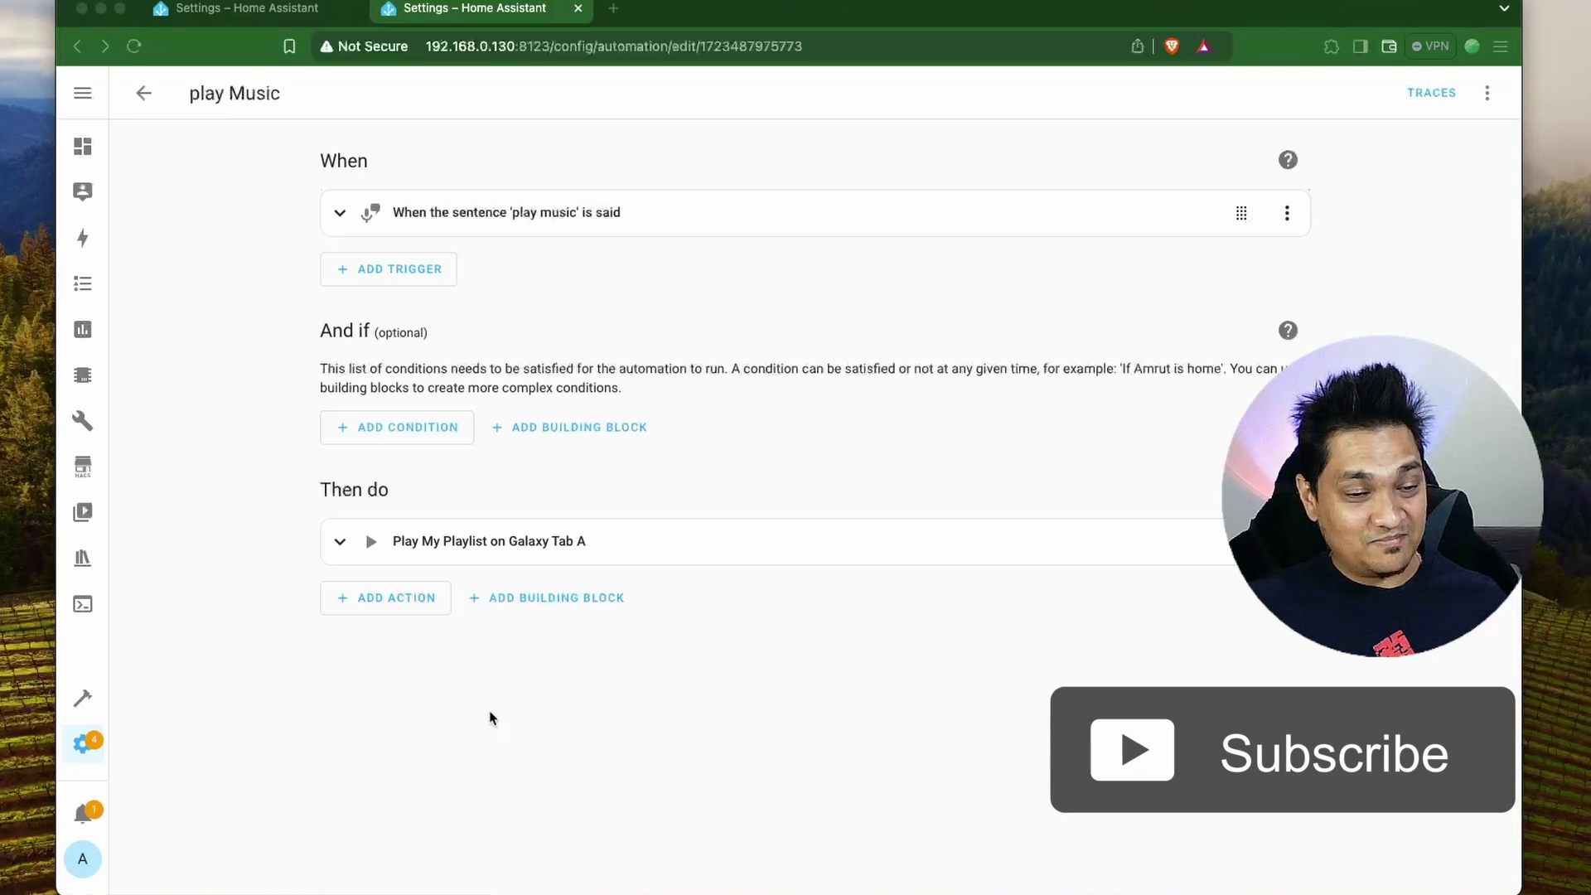
Pause playback on Galaxy Tab A in Music Assistant and go to the Actions page of Developer Tools.
{"action": "left_click", "coordinate": [83, 562]}
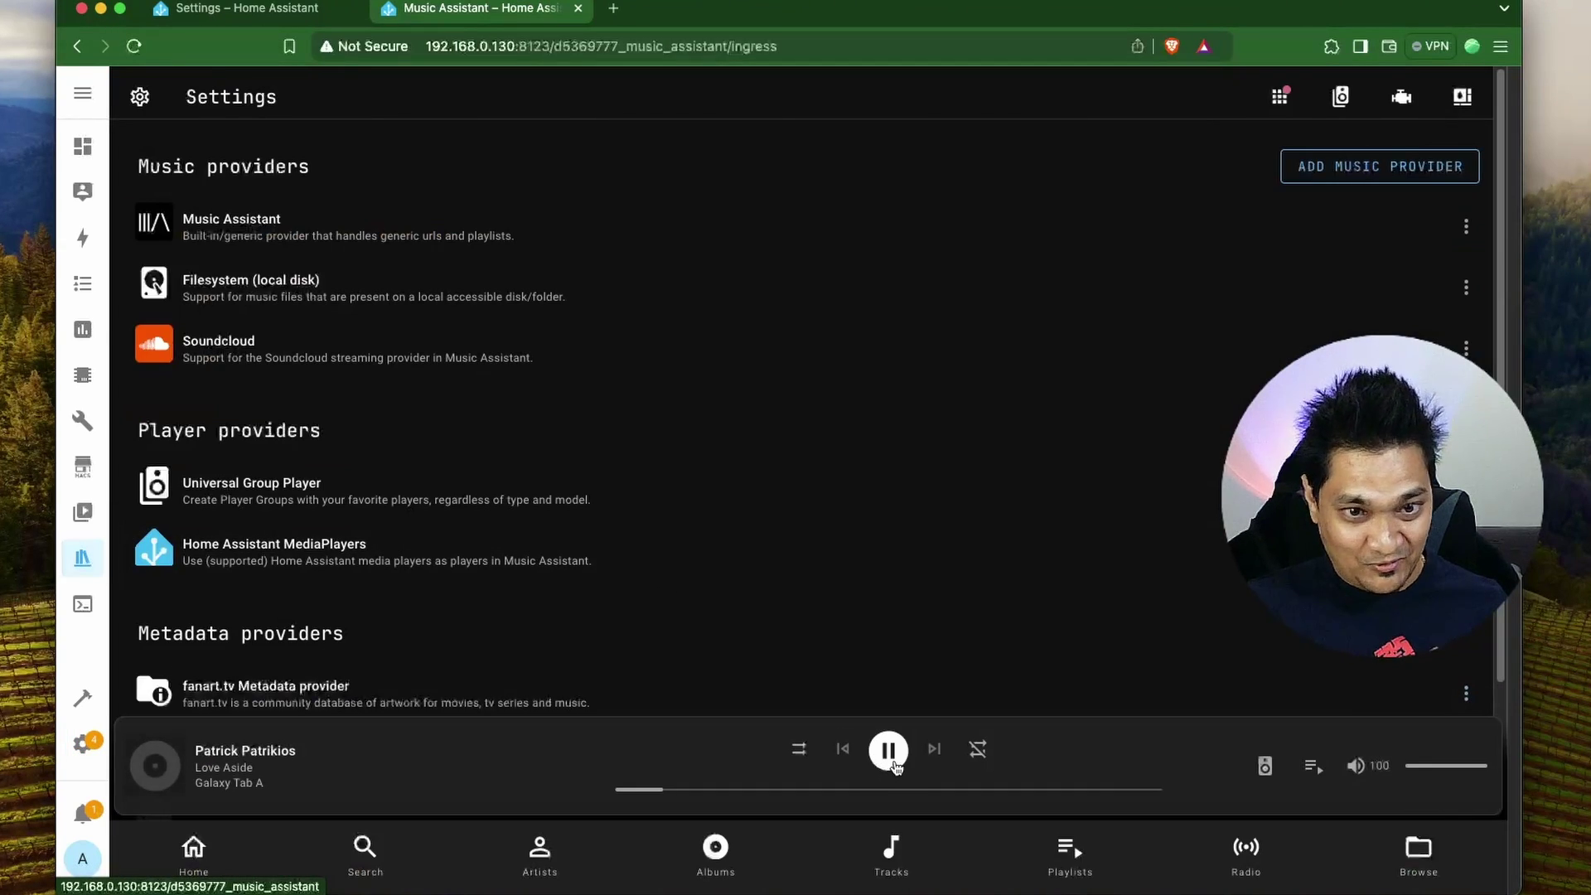
{"action": "left_click", "coordinate": [893, 763]}
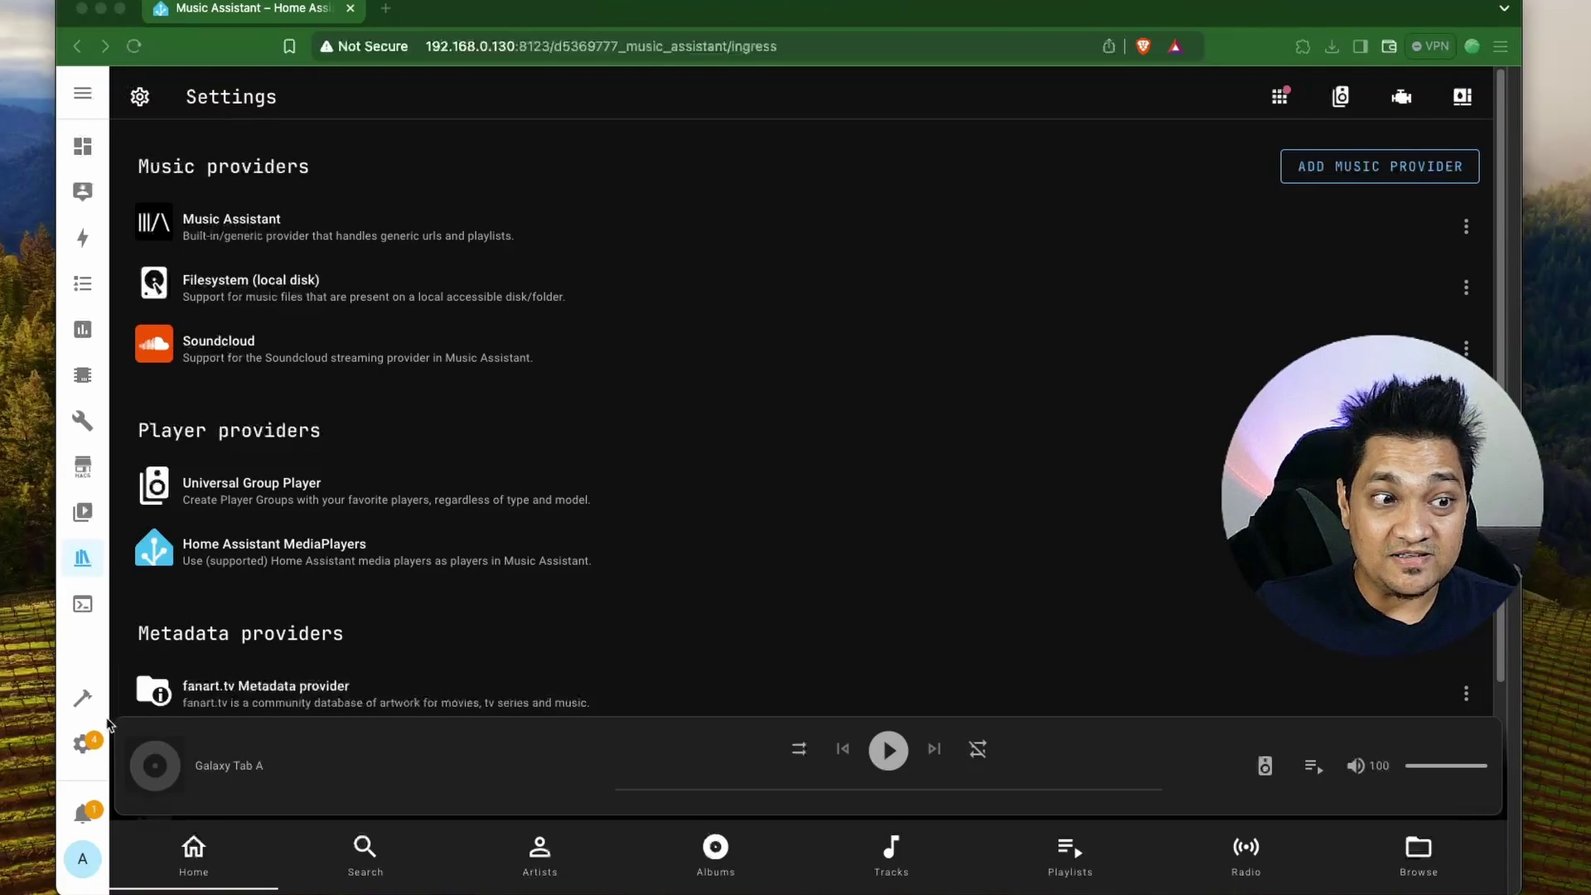
{"action": "left_click", "coordinate": [83, 700]}
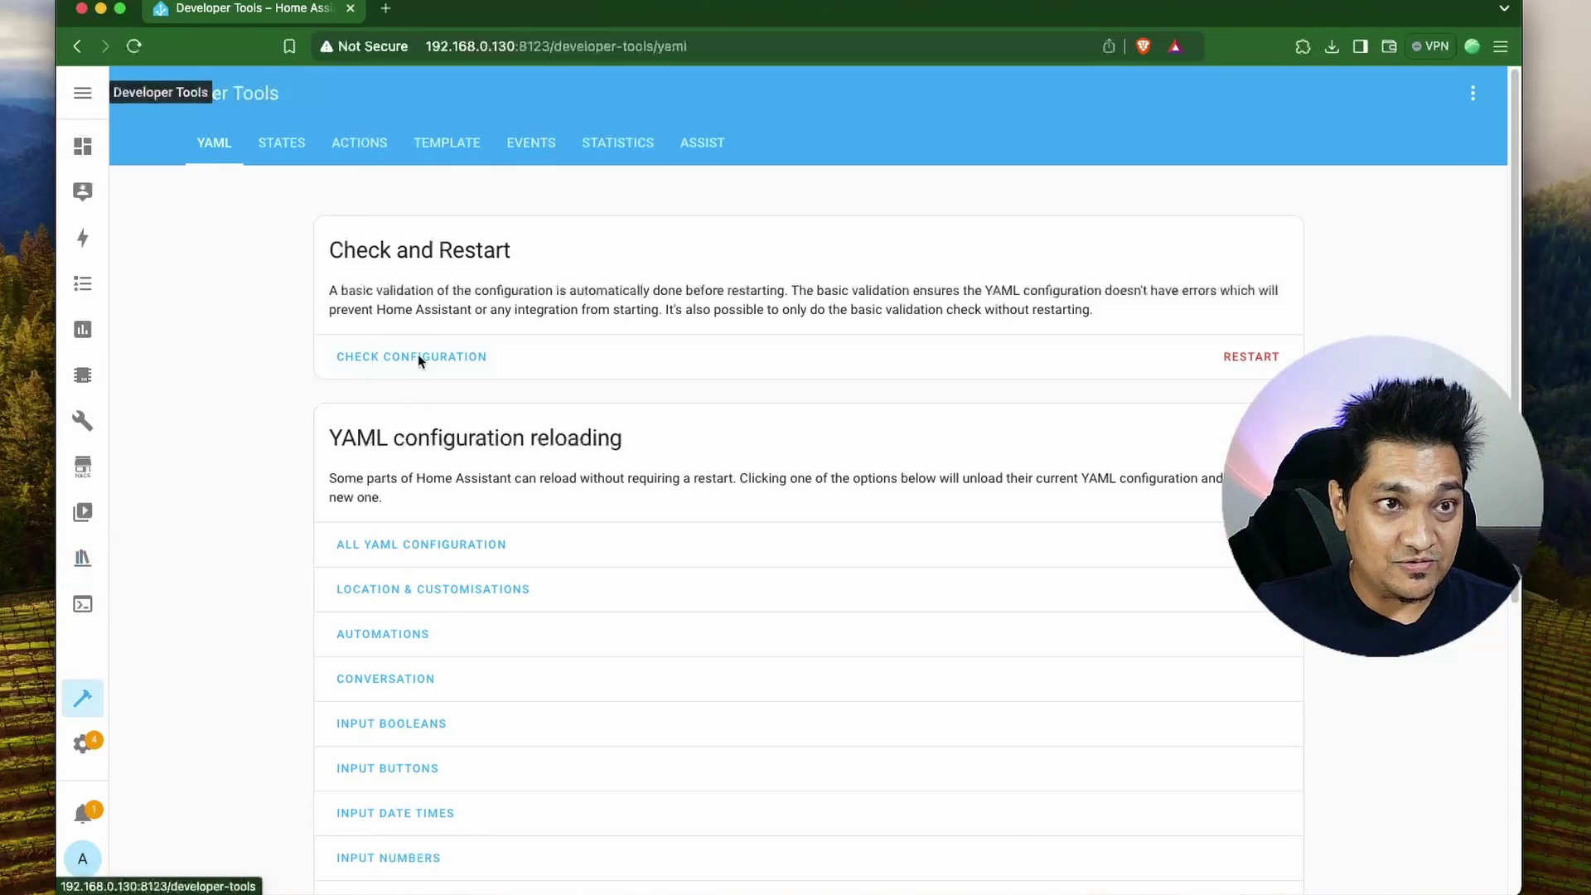
{"action": "left_click", "coordinate": [369, 147]}
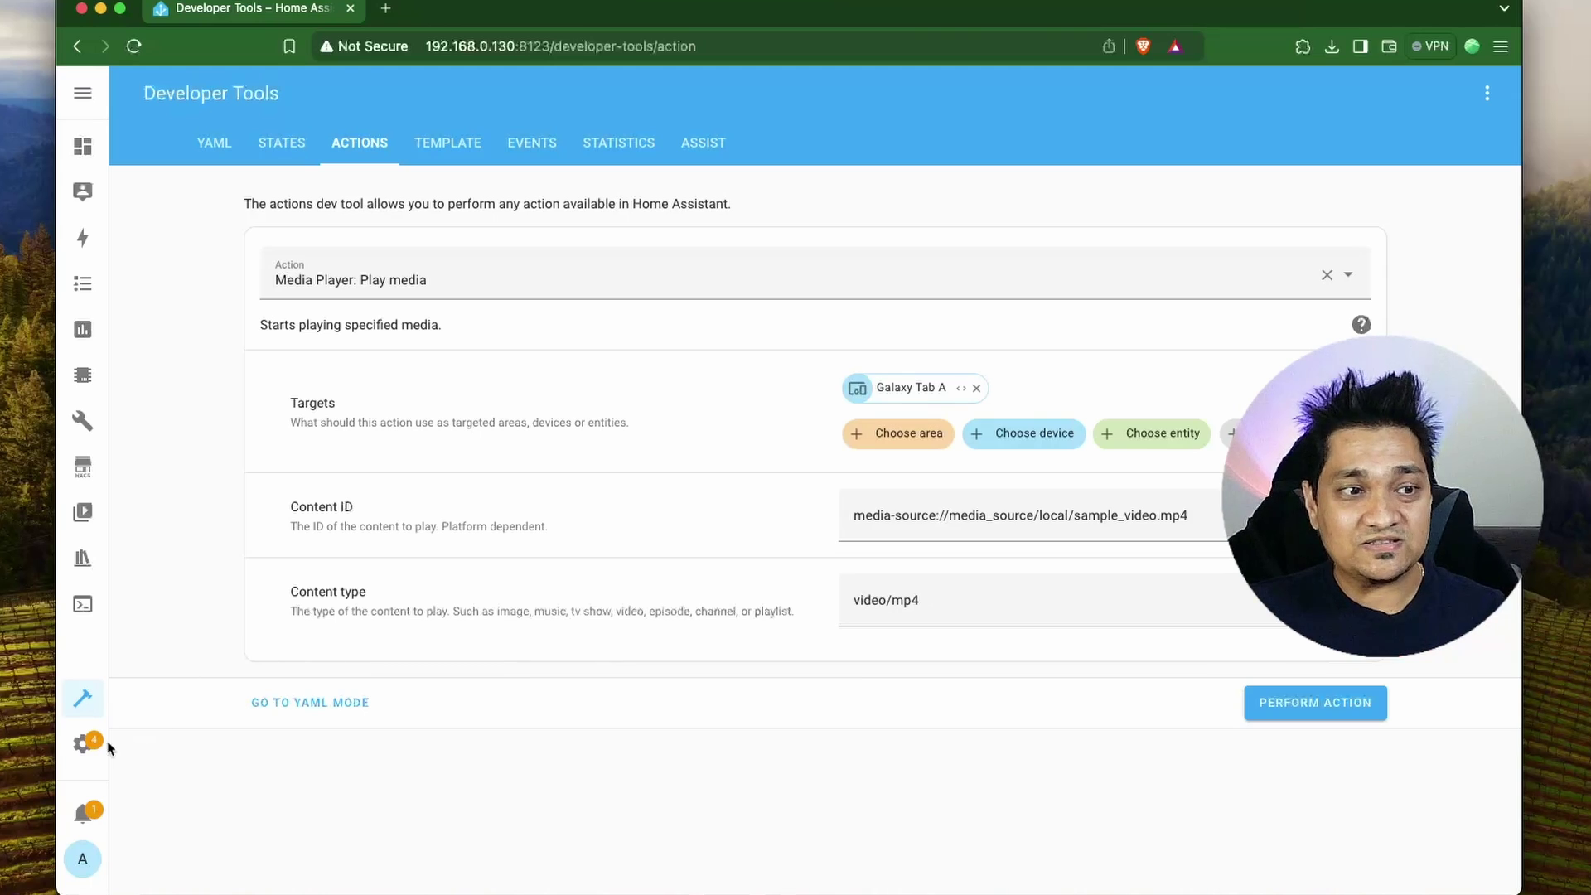
Open the Home Assistant settings in a separate browser tab and create a new empty automation.
{"action": "left_click", "coordinate": [82, 743], "text": "super"}
{"action": "left_click", "coordinate": [448, 8]}
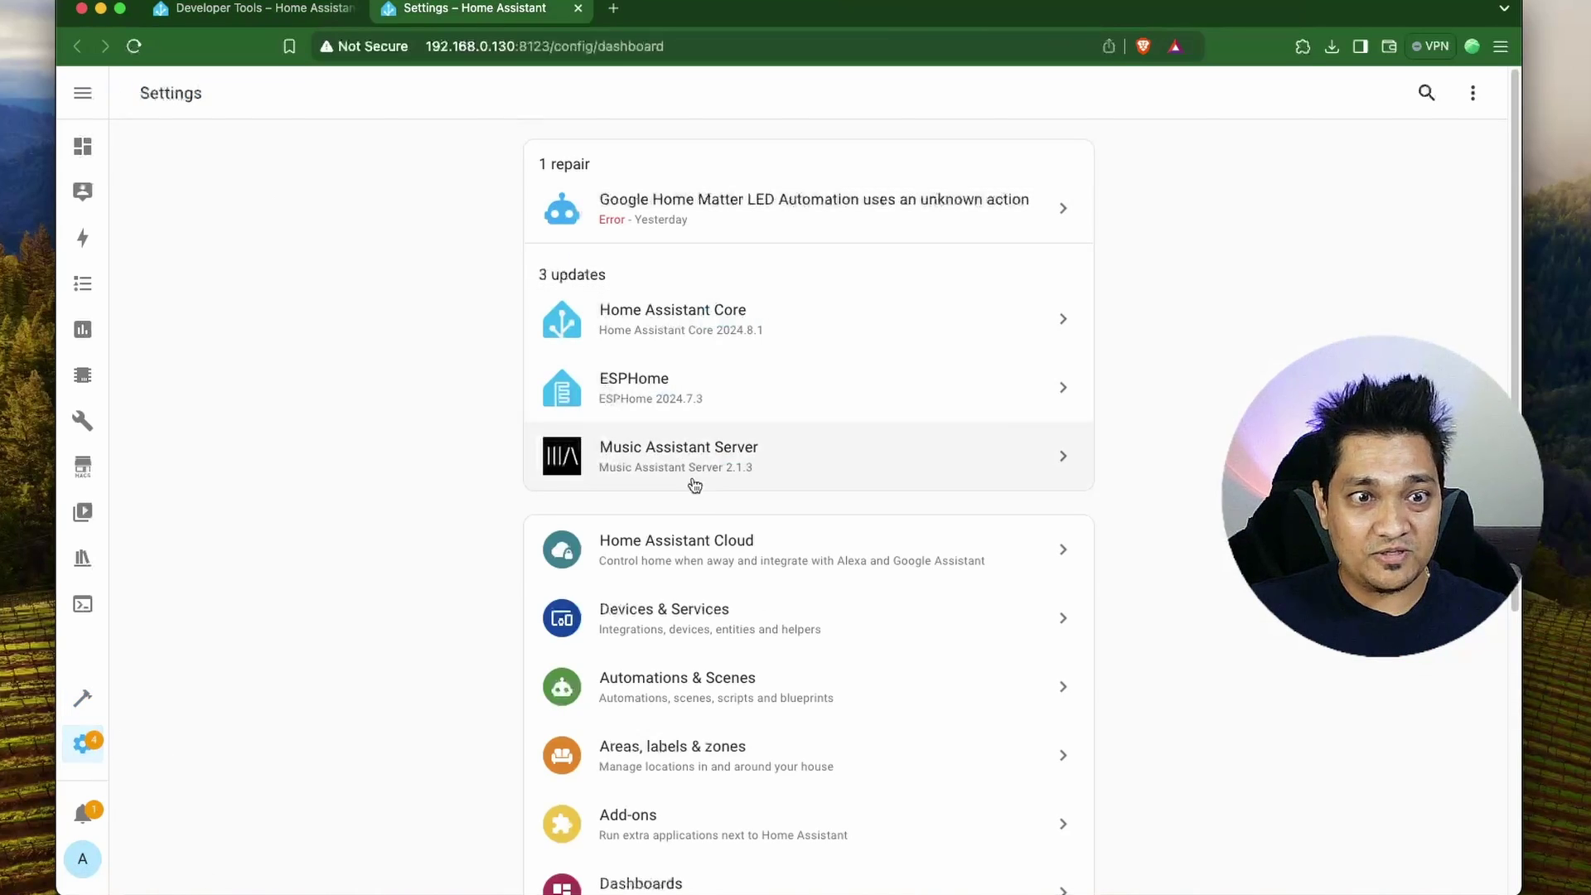
{"action": "scroll", "coordinate": [738, 591], "scroll_direction": "down", "scroll_amount": 1}
{"action": "left_click", "coordinate": [774, 626]}
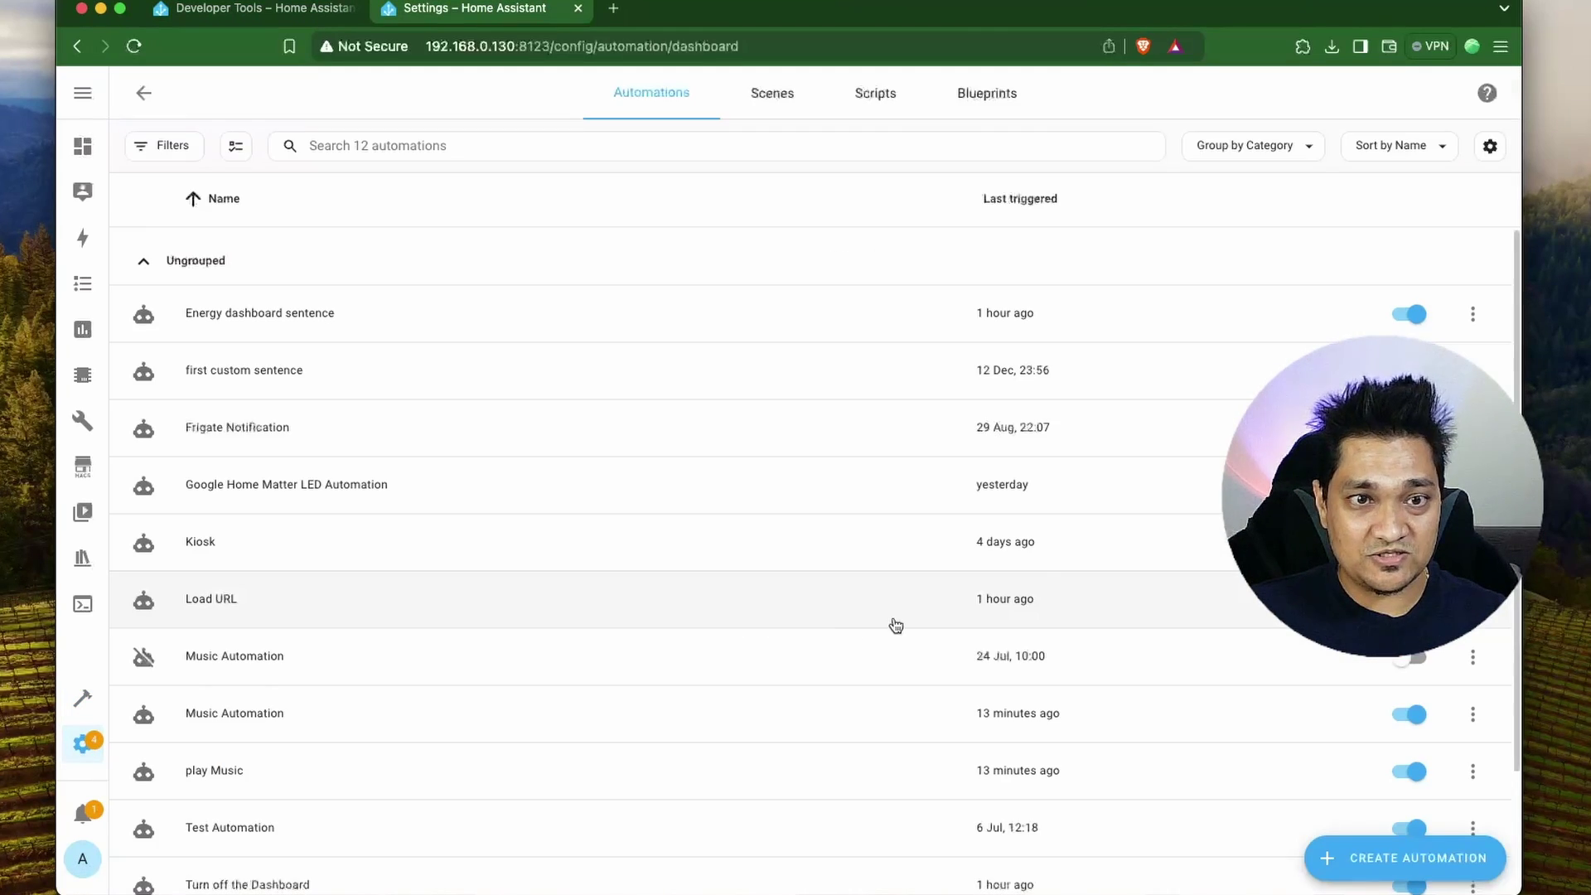
{"action": "left_click", "coordinate": [1395, 862]}
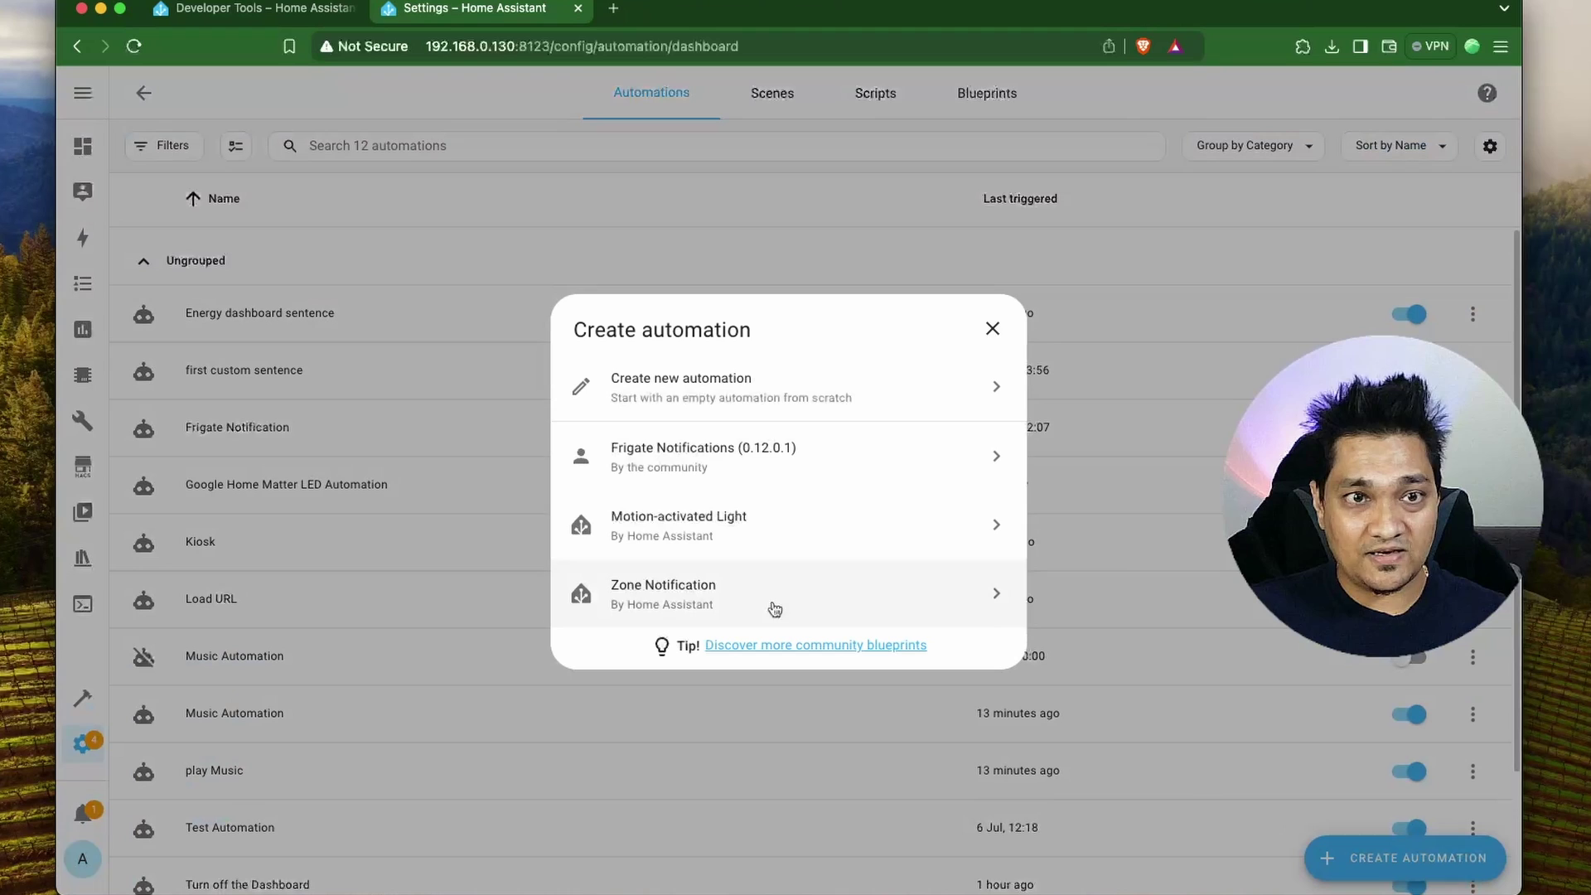
{"action": "left_click", "coordinate": [738, 406]}
Add a Media Player Play media action to the empty automation with media_player.galaxy_tab_a as the media player.
{"action": "left_click", "coordinate": [374, 557]}
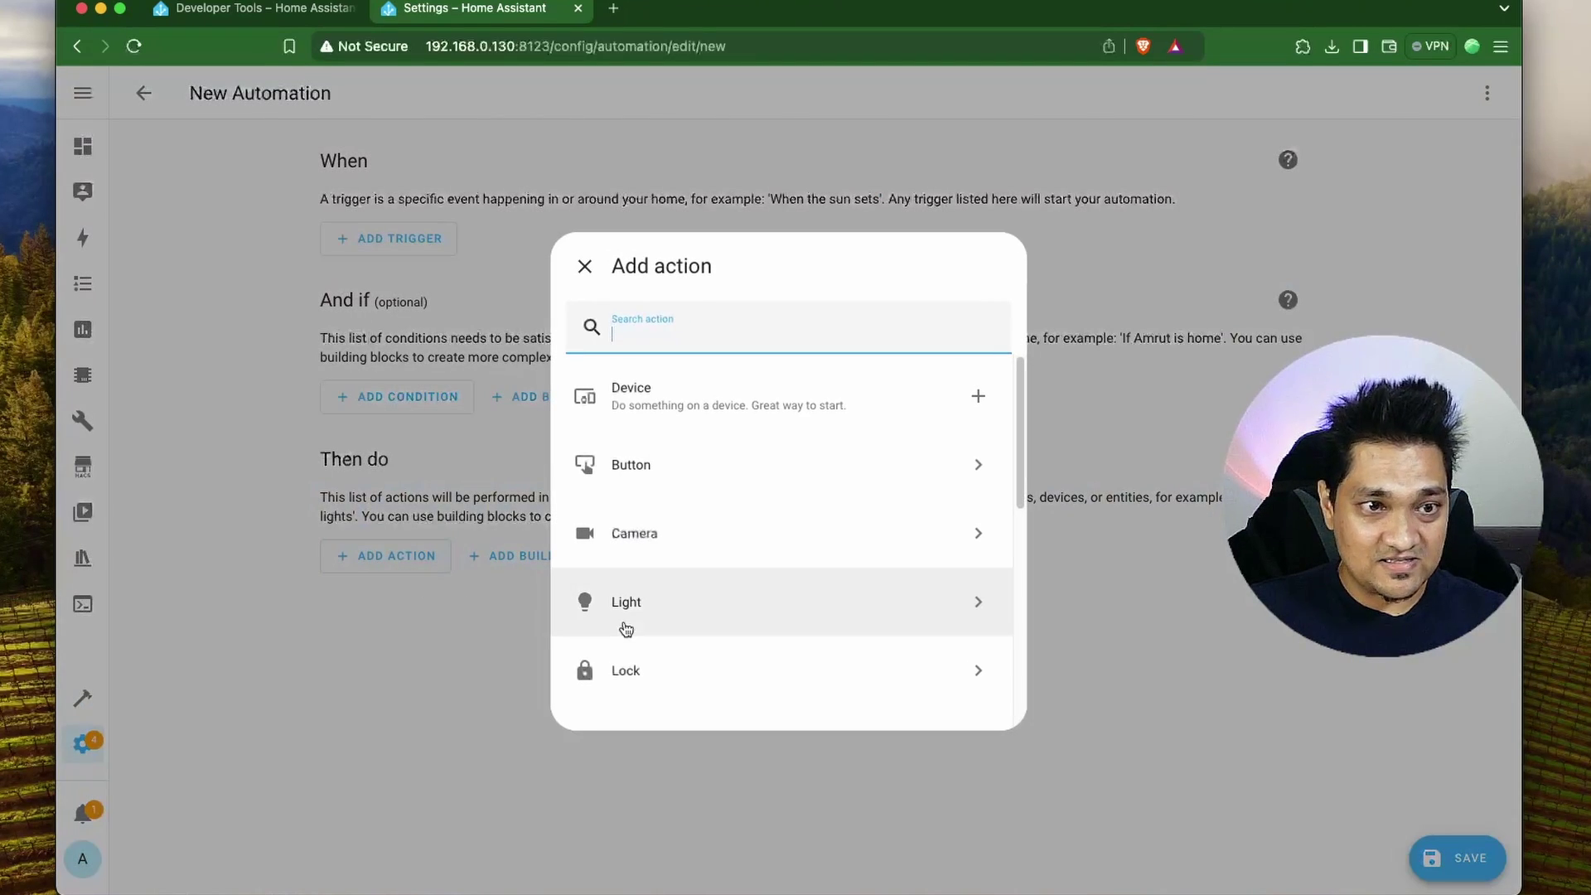
{"action": "scroll", "coordinate": [770, 636], "scroll_direction": "down", "scroll_amount": 2}
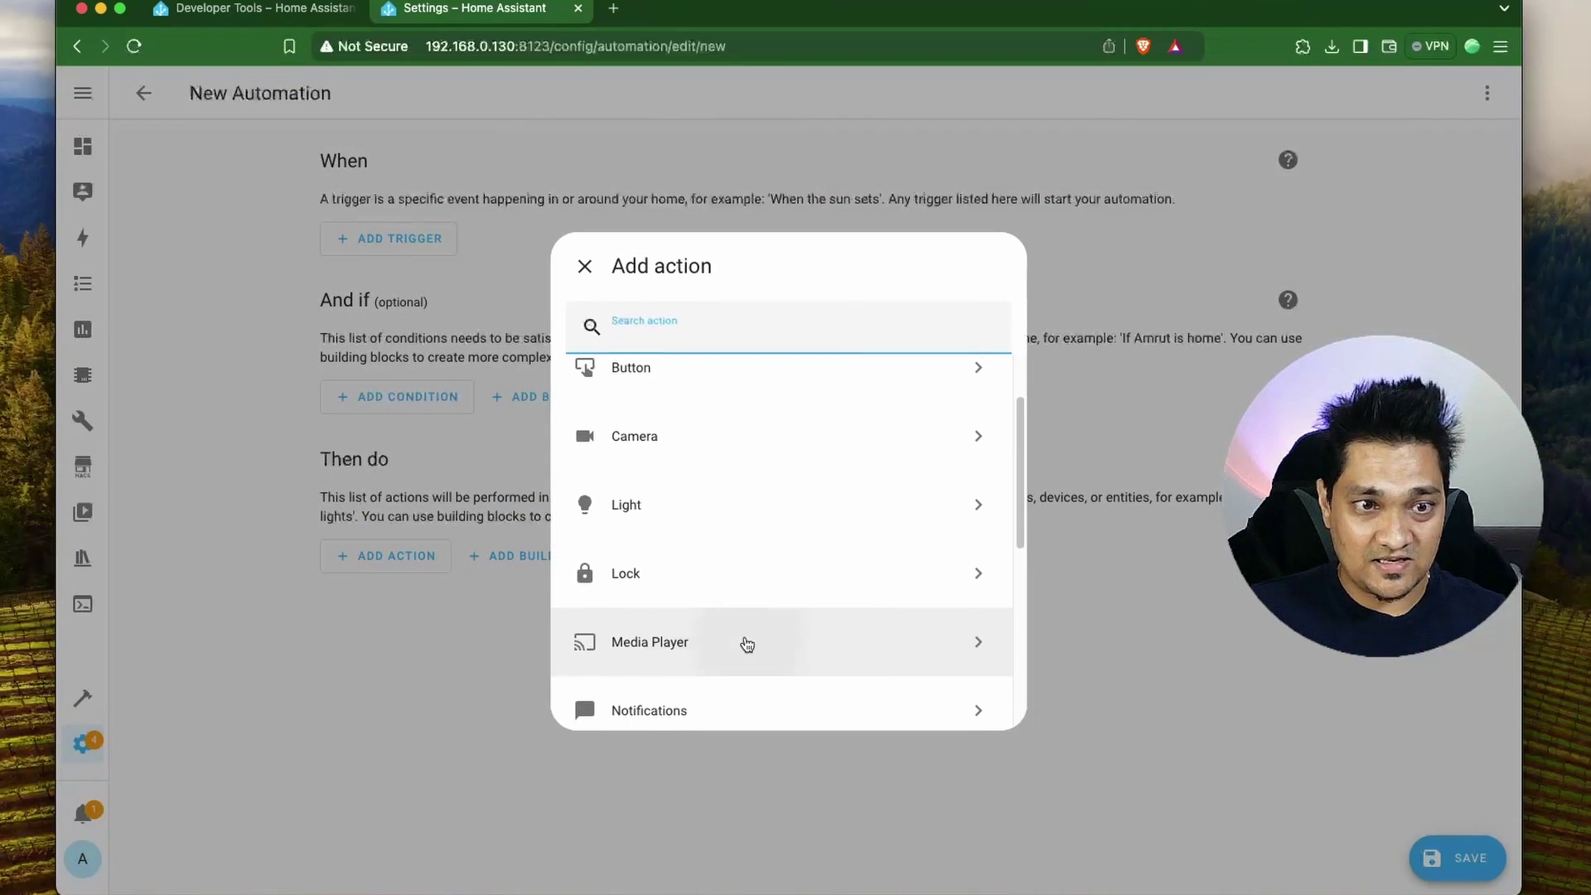
{"action": "left_click", "coordinate": [746, 643]}
{"action": "left_click", "coordinate": [769, 431]}
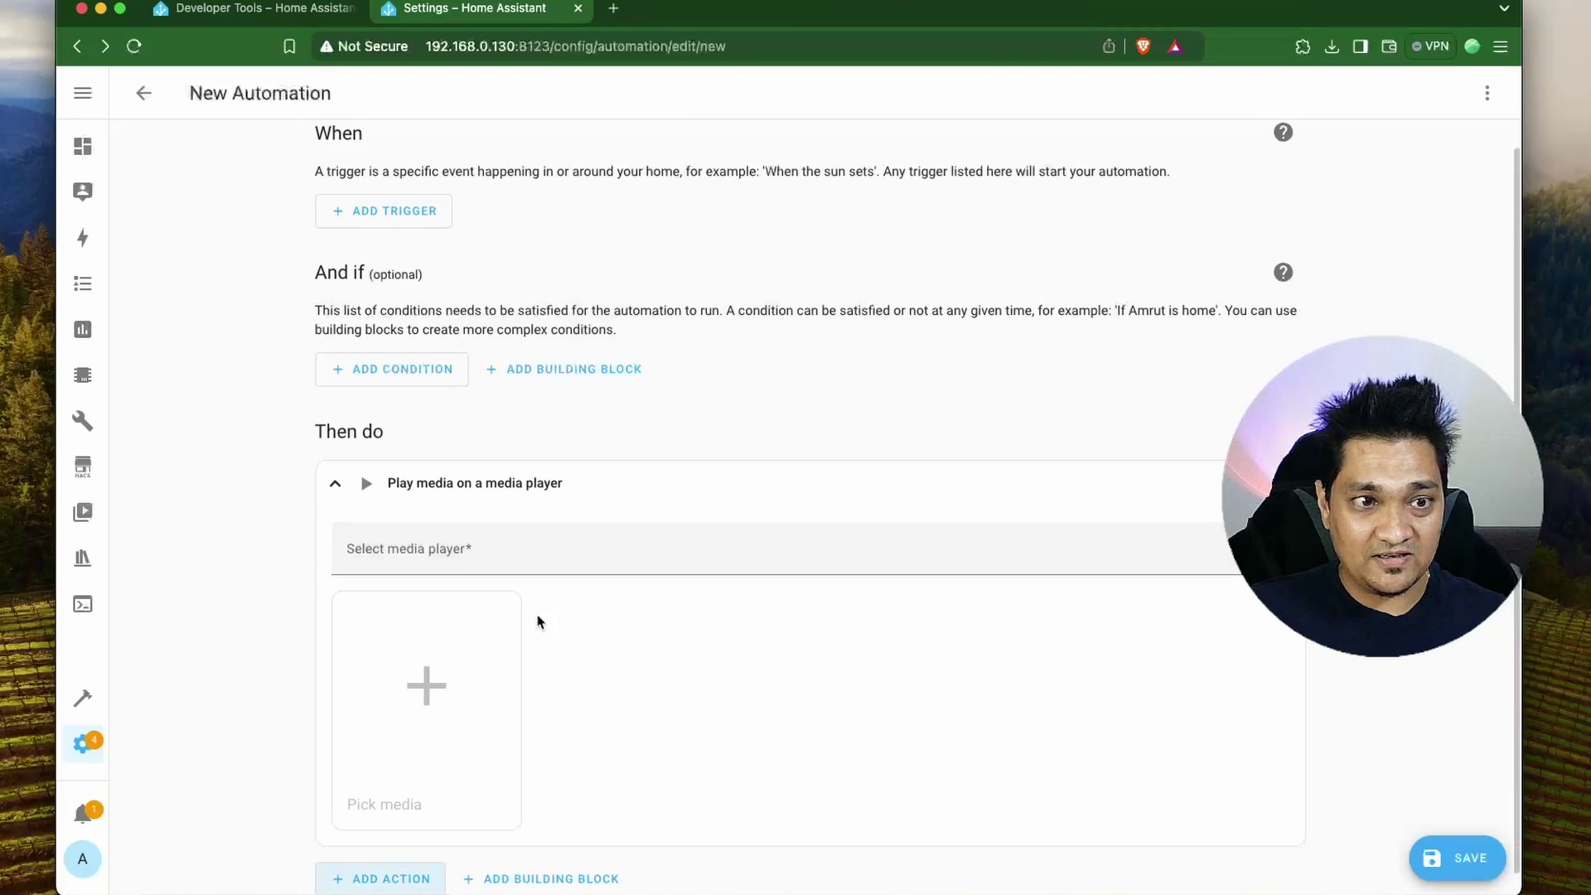
{"action": "left_click", "coordinate": [536, 547]}
{"action": "scroll", "coordinate": [603, 703], "scroll_direction": "down", "scroll_amount": 3}
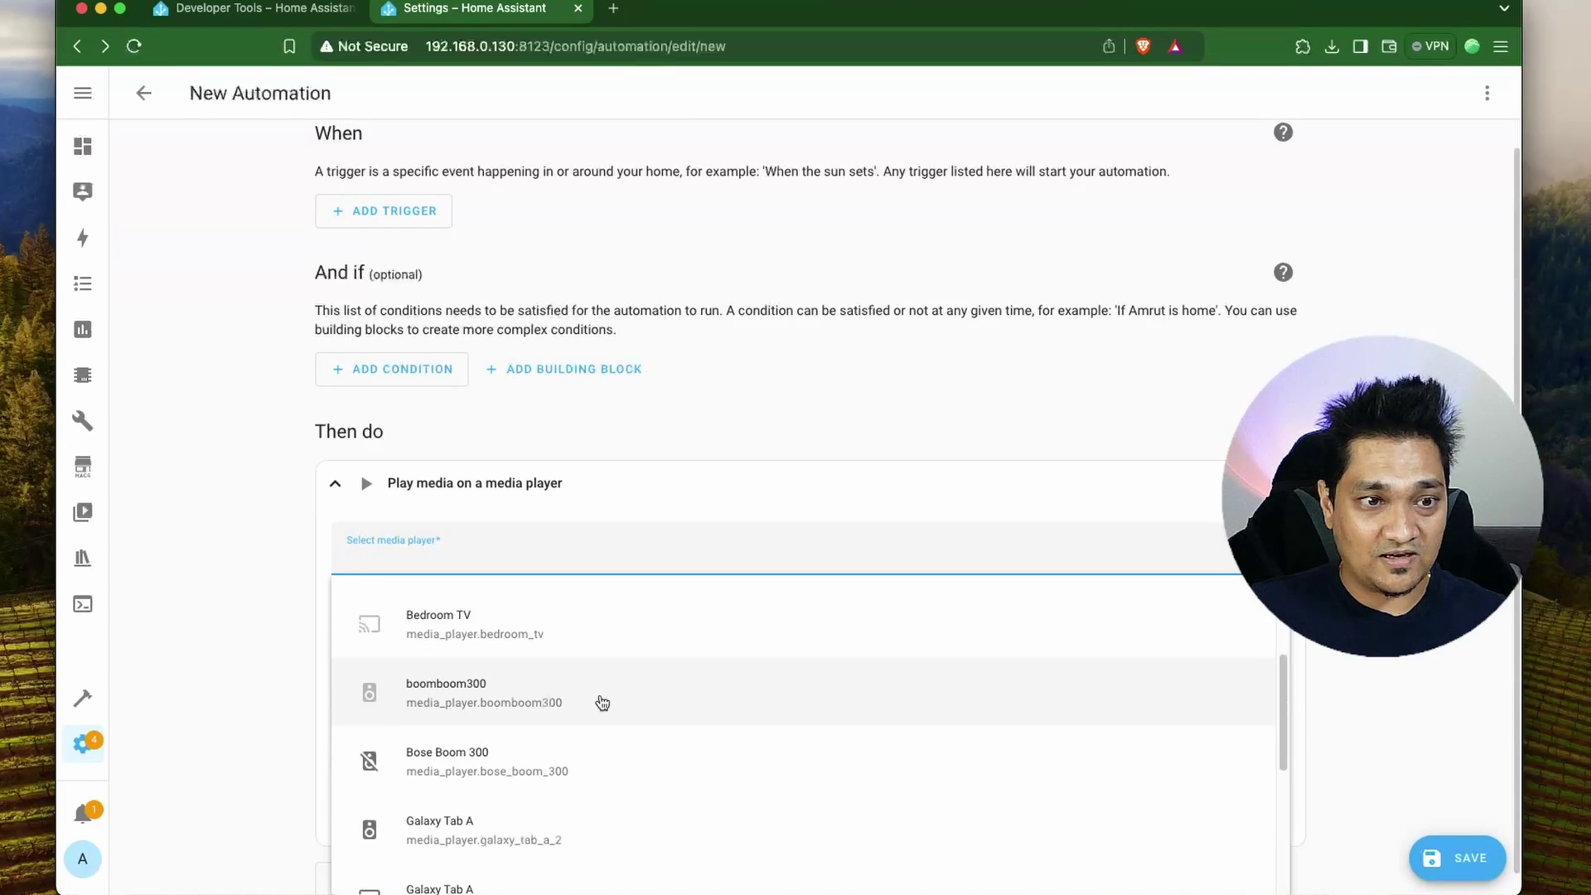
{"action": "left_click", "coordinate": [537, 880]}
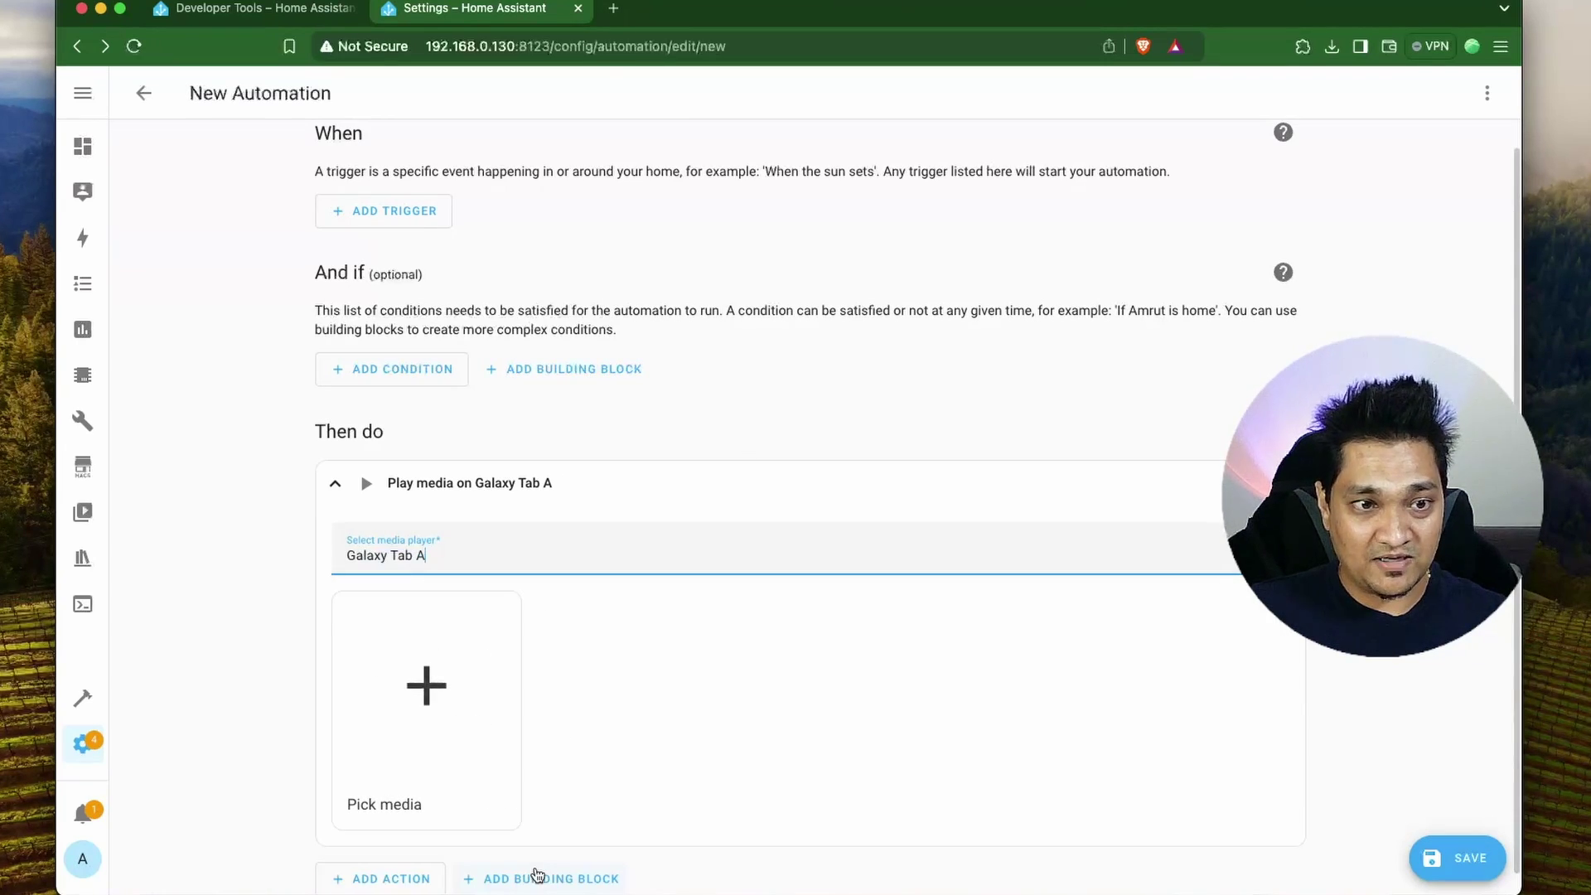
Pick sample_video.mp4 from My media as the media for the Galaxy Tab A action.
{"action": "left_click", "coordinate": [444, 732]}
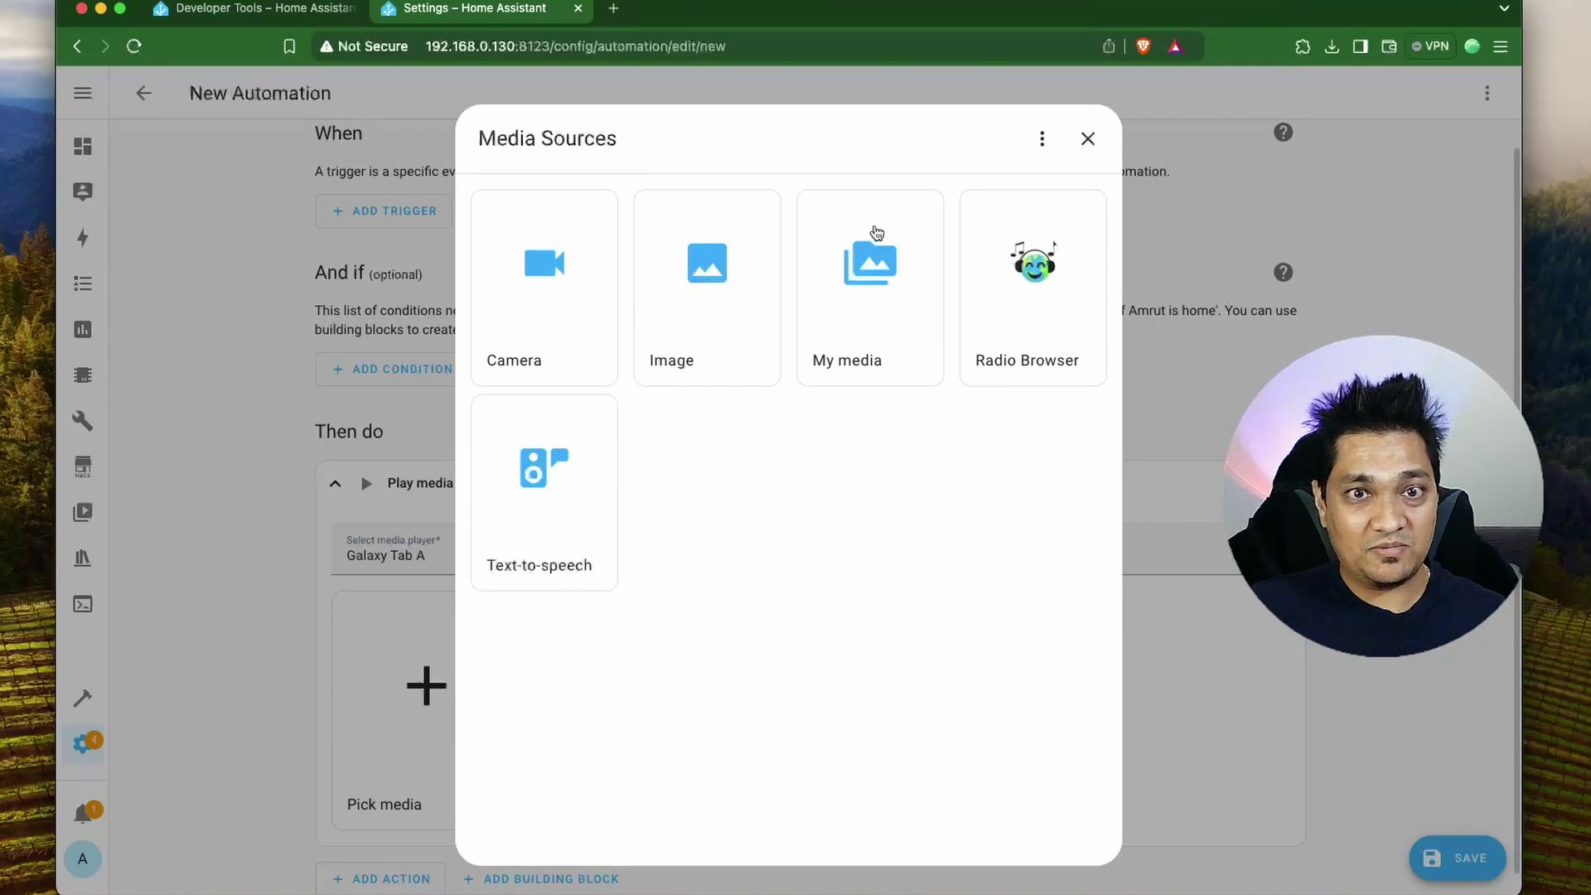
{"action": "left_click", "coordinate": [882, 294]}
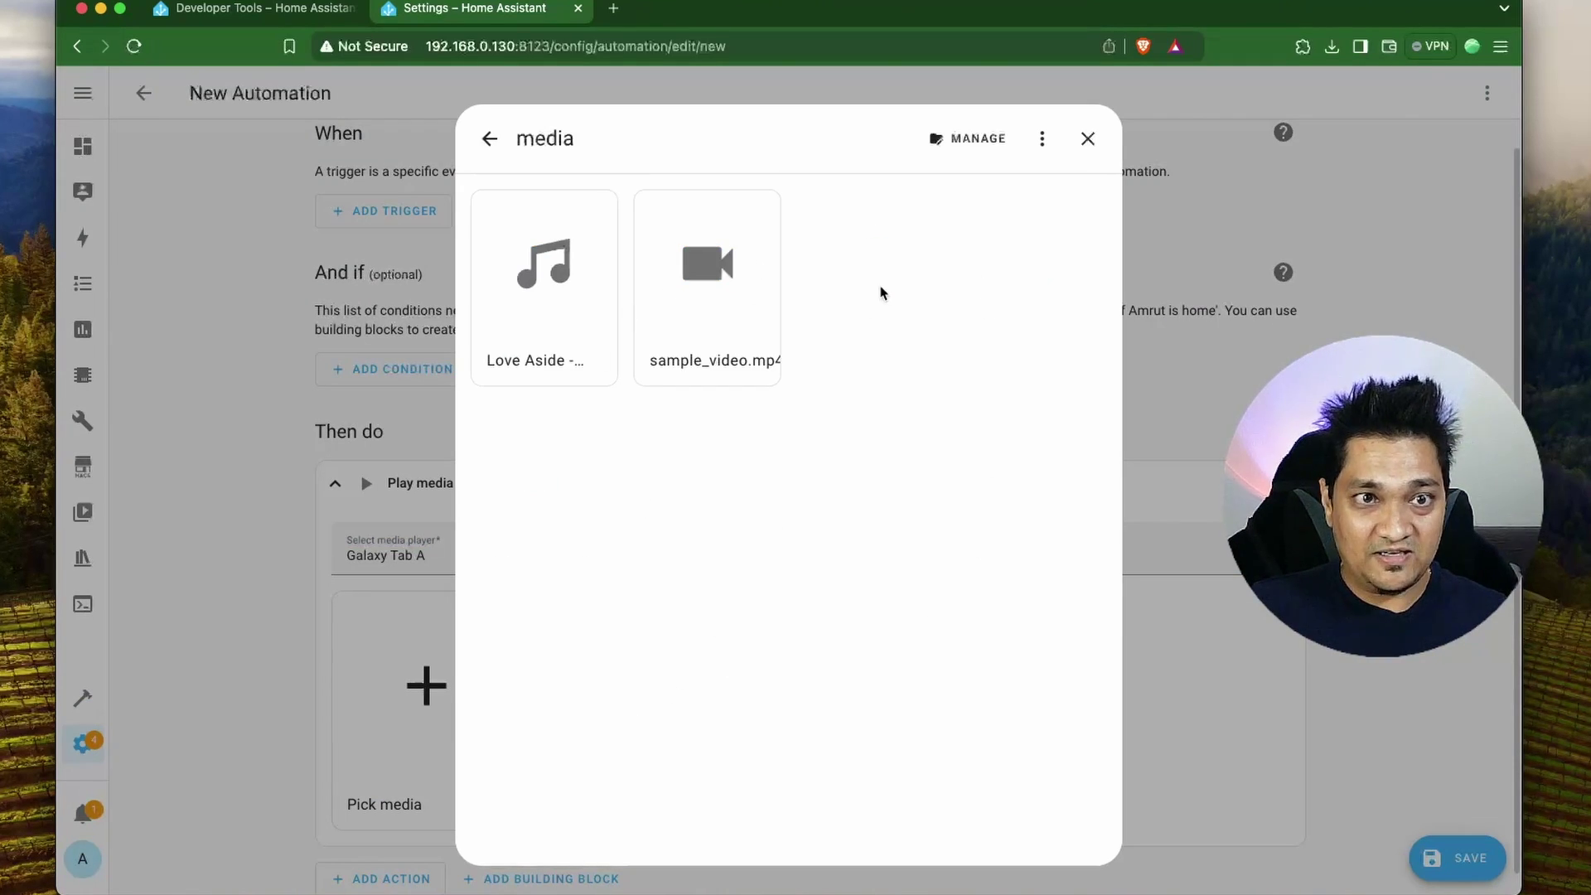
{"action": "left_click", "coordinate": [717, 300]}
{"action": "scroll", "coordinate": [729, 670], "scroll_direction": "down", "scroll_amount": 1}
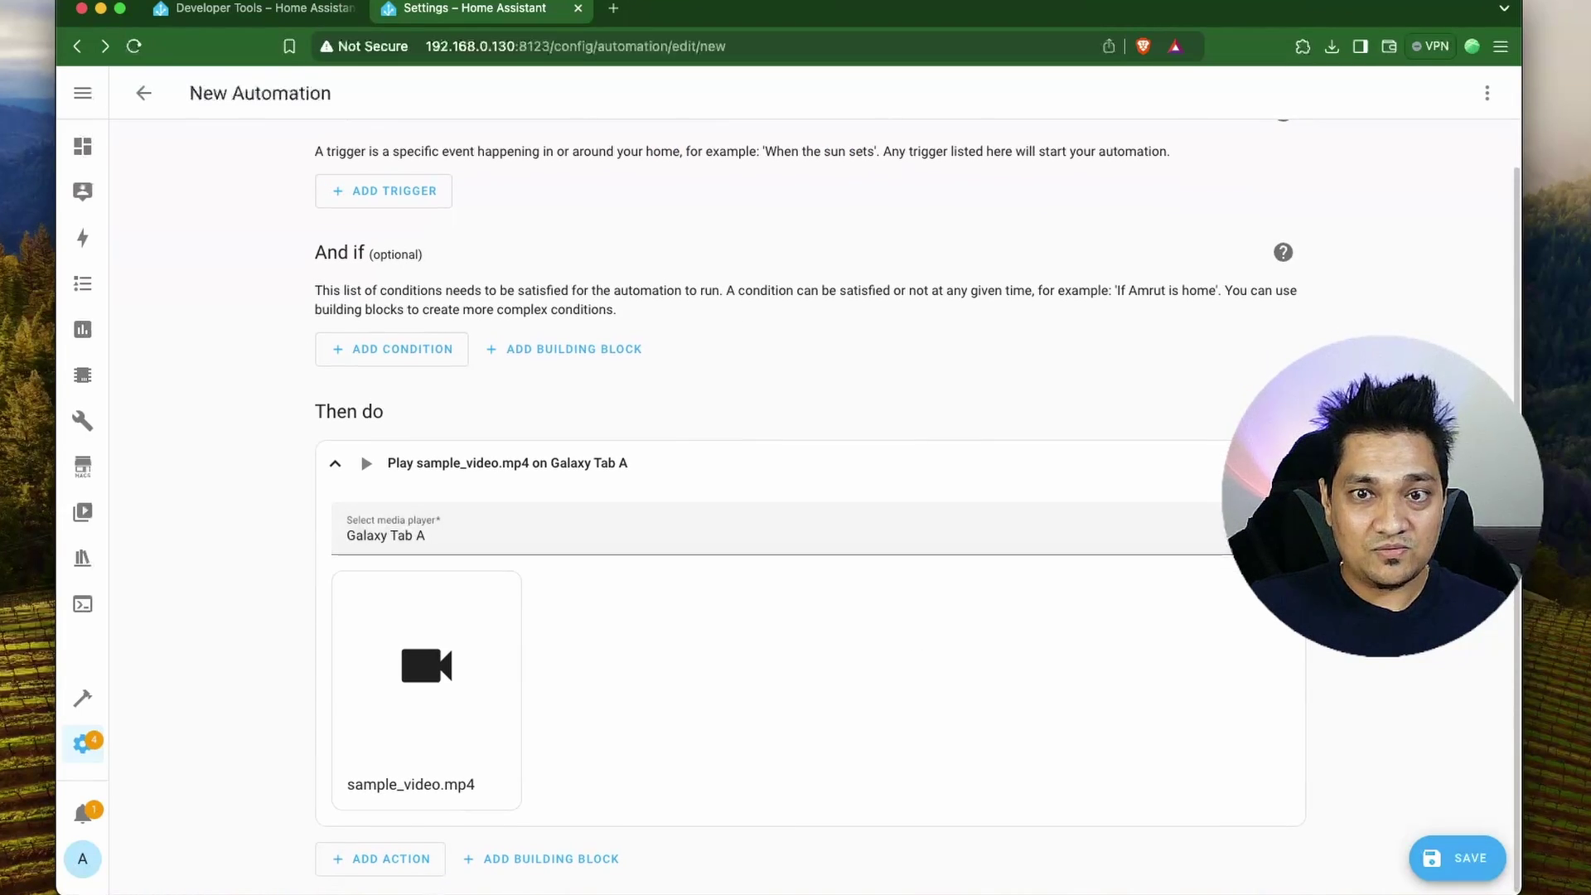
Show the Play media action as YAML and highlight its media_content_id and media_content_type values in the data section.
{"action": "left_click", "coordinate": [1284, 463]}
{"action": "scroll", "coordinate": [1345, 713], "scroll_direction": "down", "scroll_amount": 3}
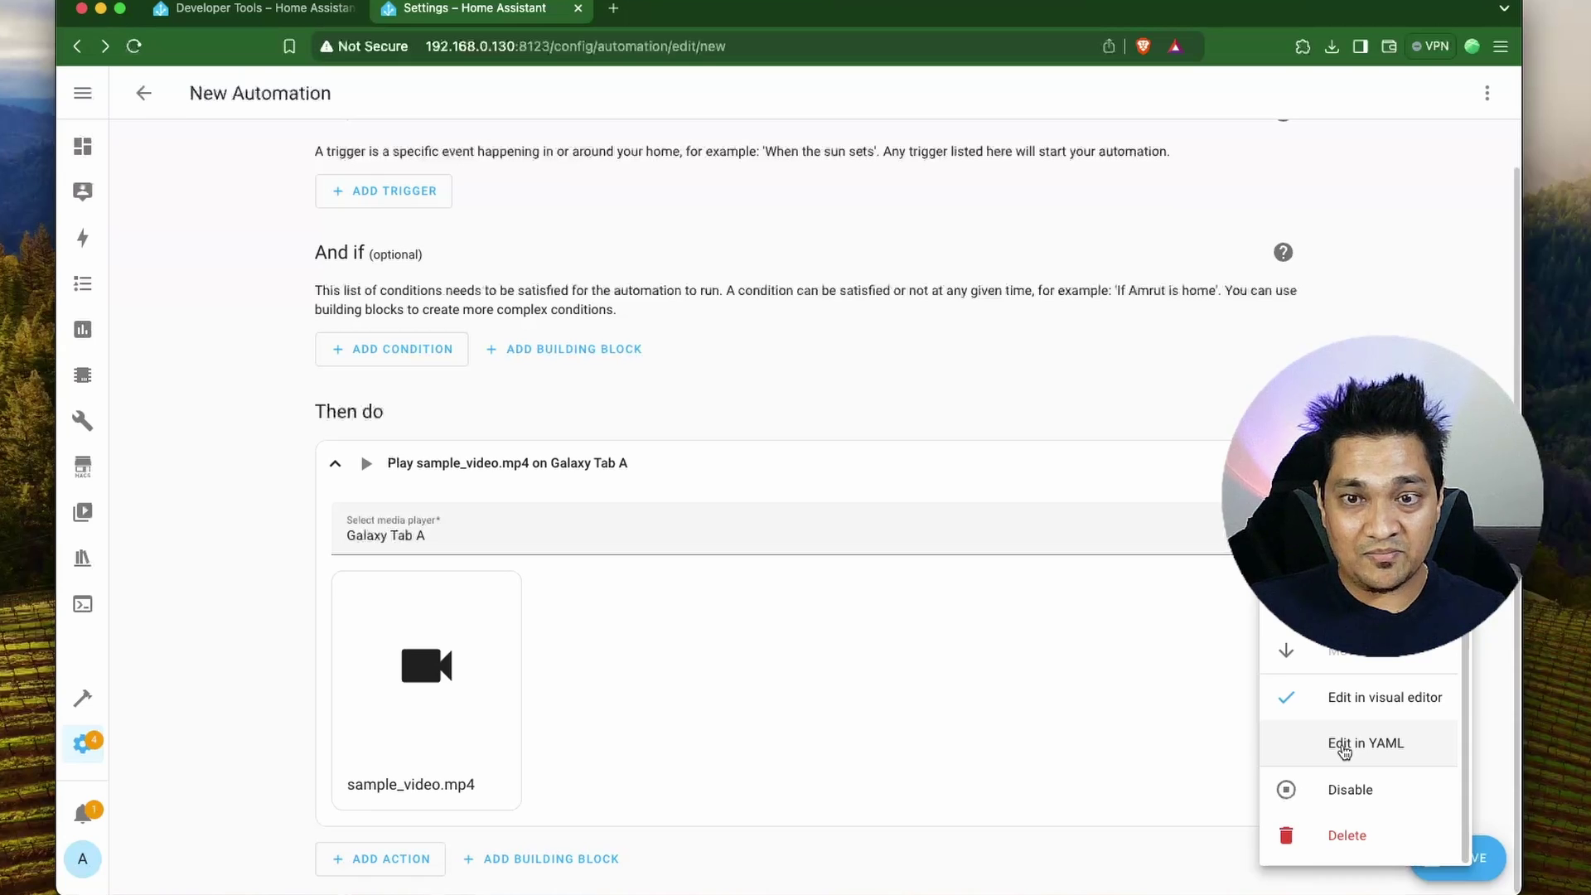
{"action": "left_click", "coordinate": [1343, 746]}
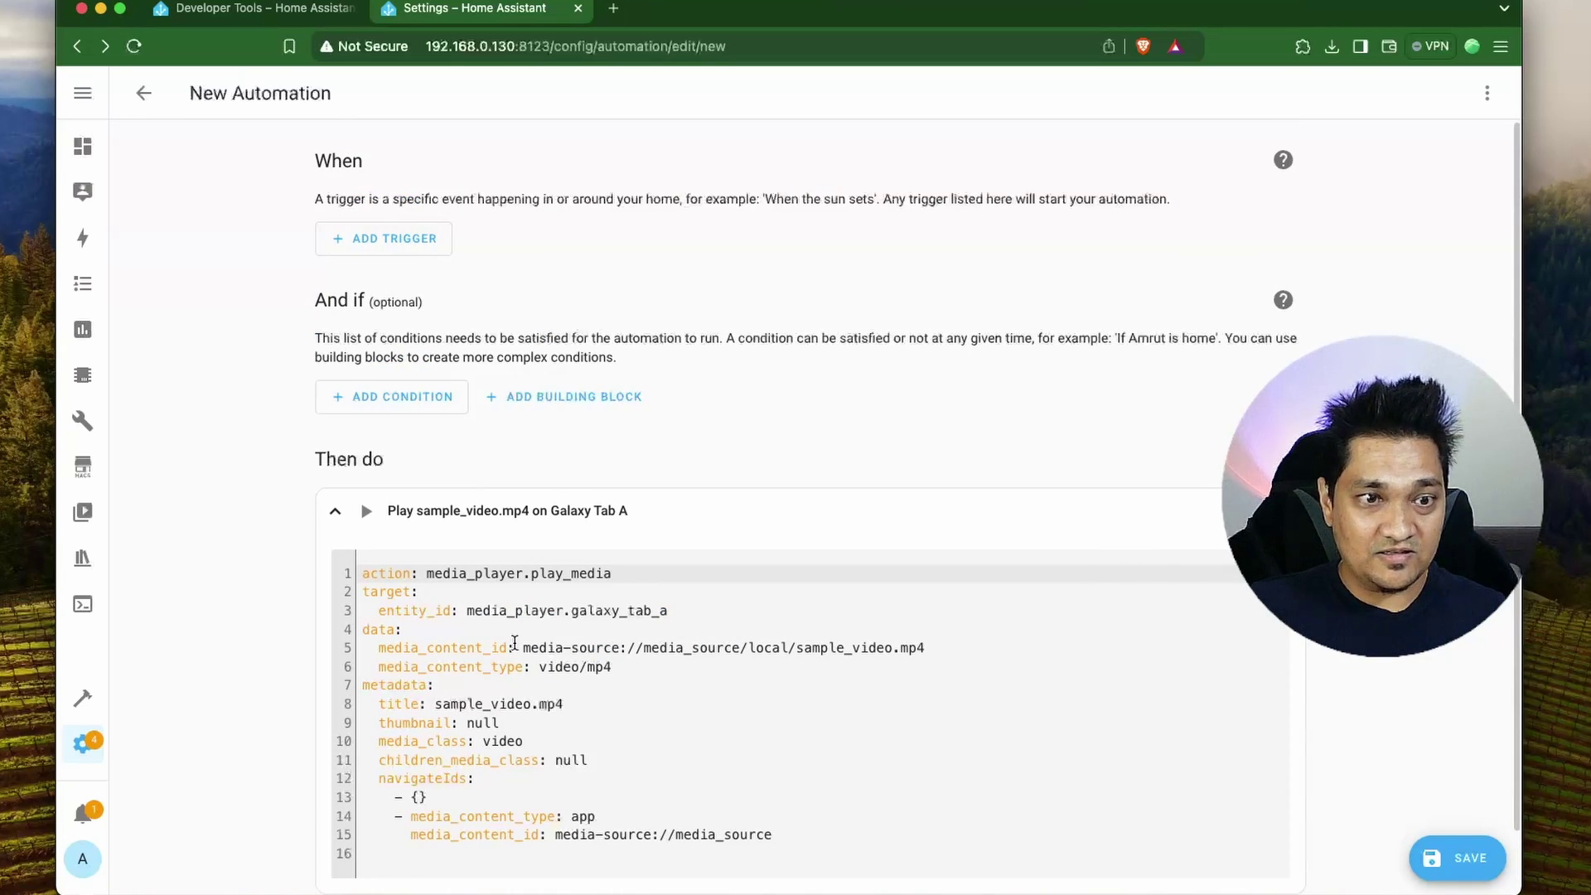
{"action": "left_click_drag", "start_coordinate": [522, 647], "coordinate": [931, 653]}
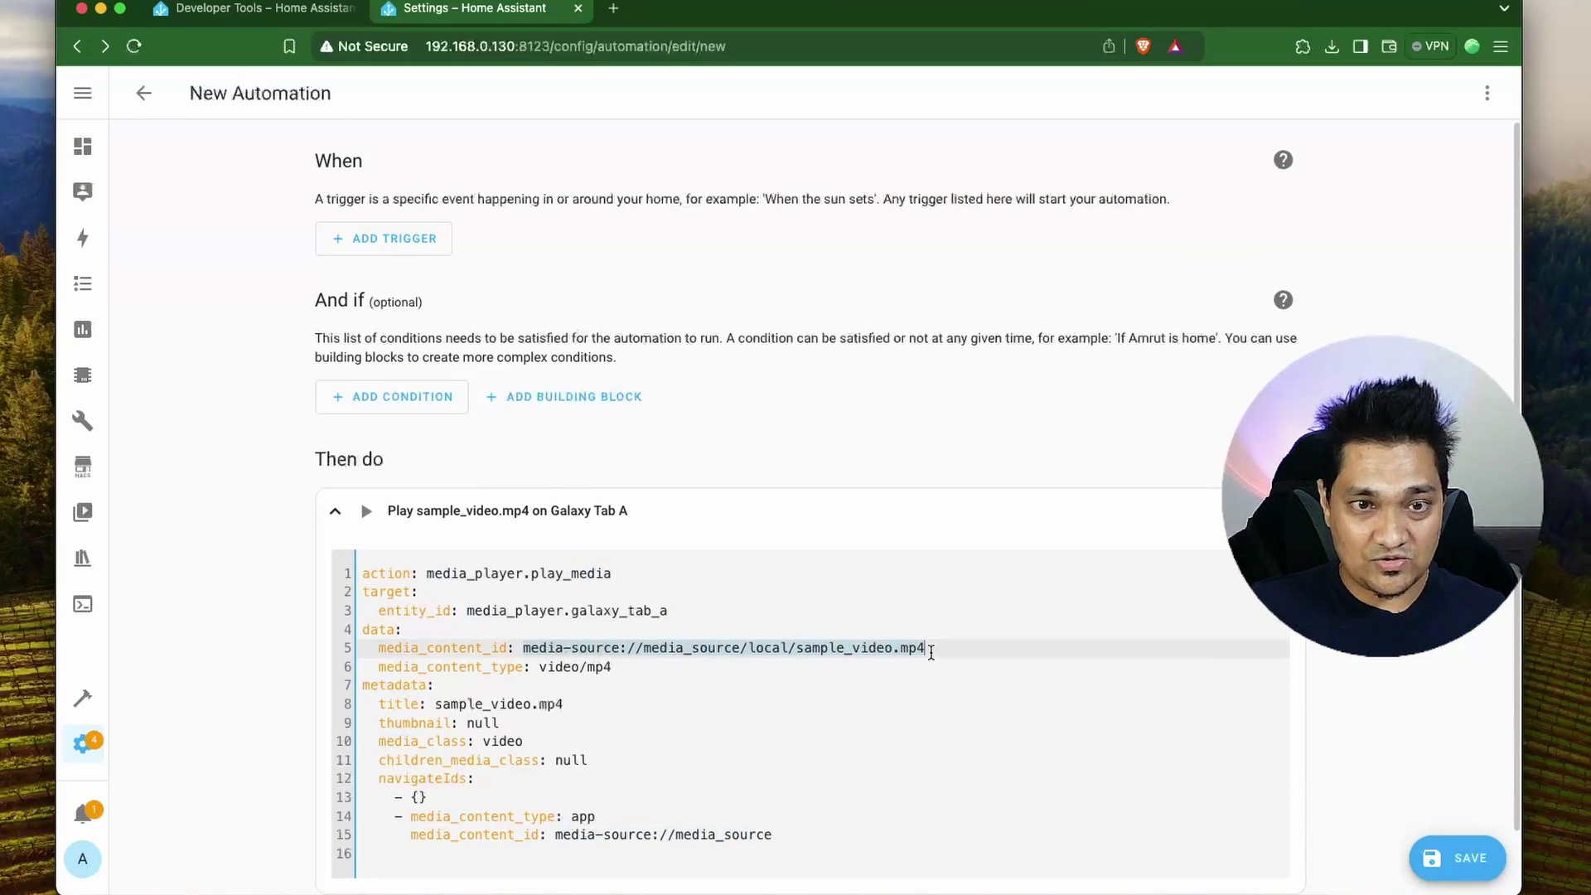
{"action": "left_click_drag", "start_coordinate": [614, 667], "coordinate": [538, 668]}
Back in Developer Tools, check the Content ID and perform the Play media action for sample_video.mp4 on Galaxy Tab A.
{"action": "left_click", "coordinate": [257, 9]}
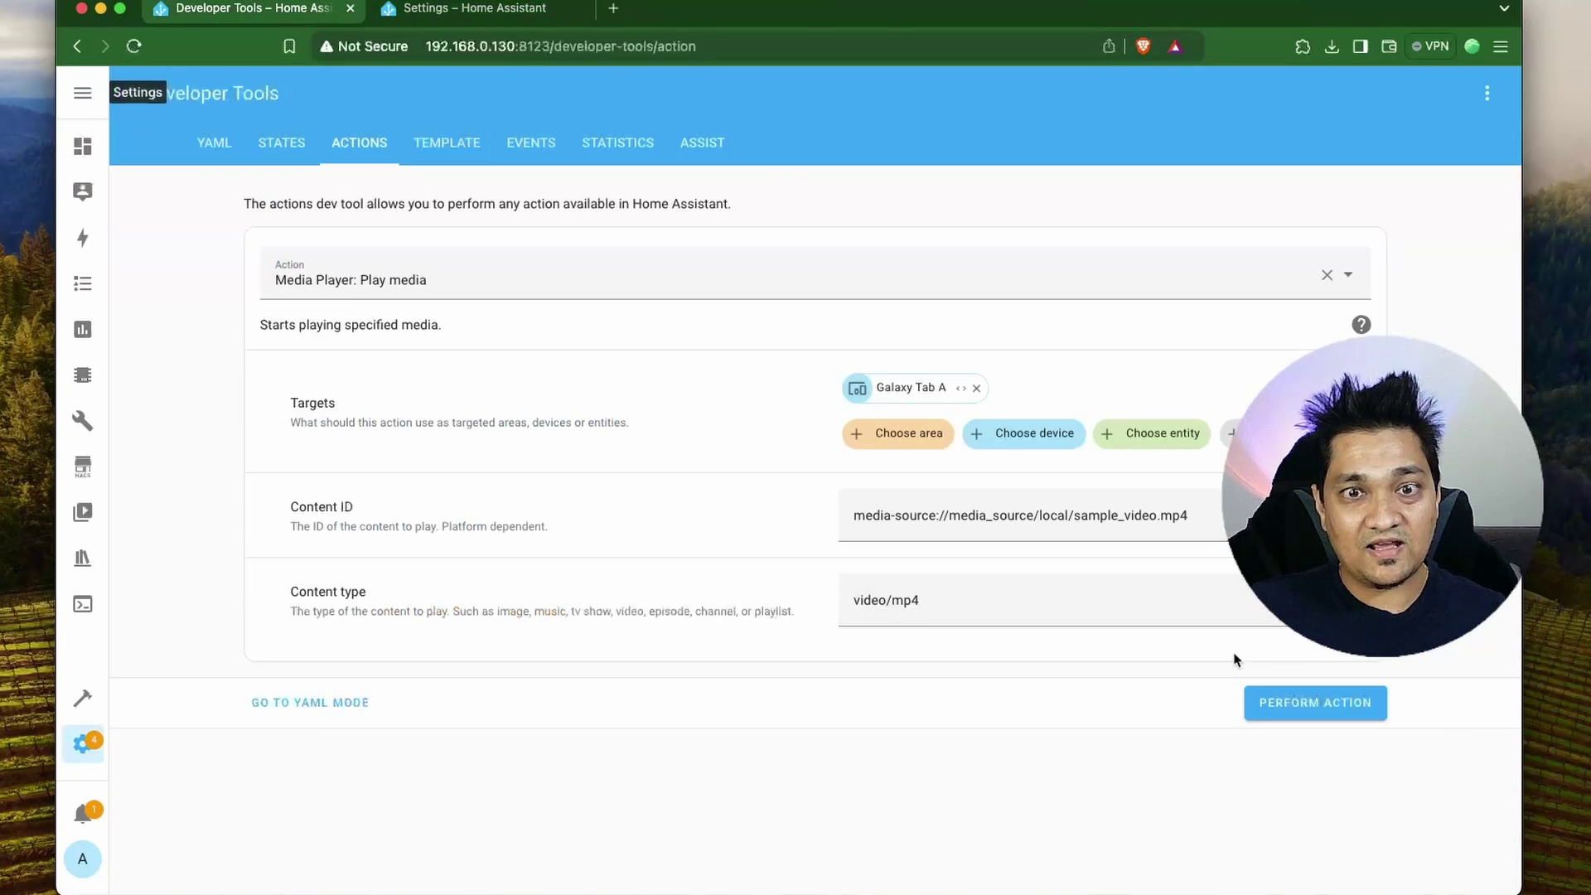
{"action": "double_click", "coordinate": [1133, 517]}
{"action": "key", "text": "super+a"}
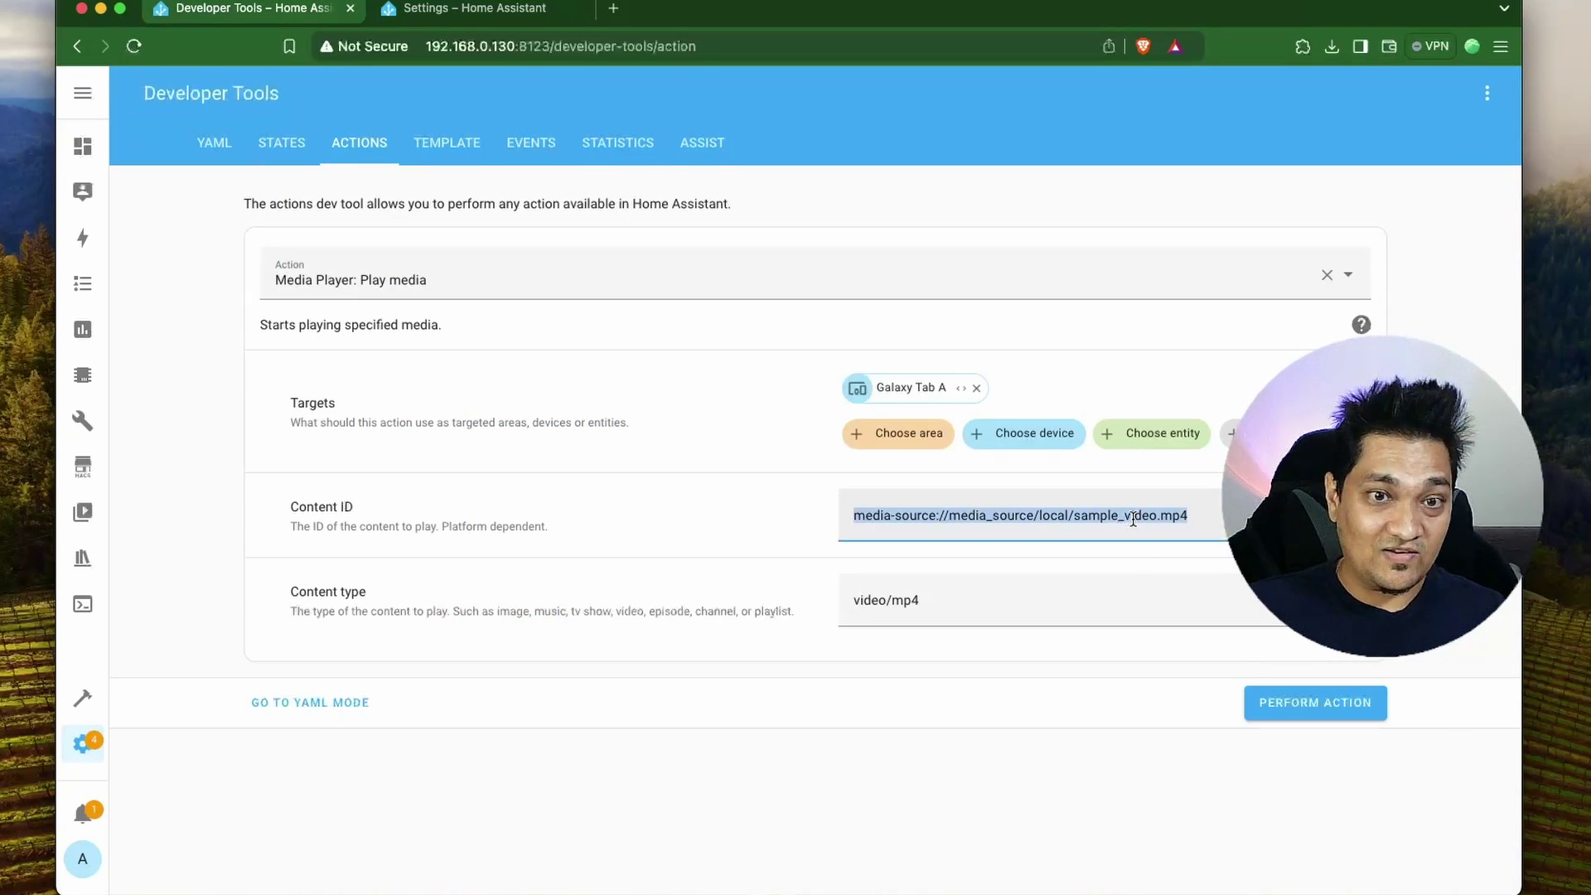
{"action": "left_click", "coordinate": [1103, 696]}
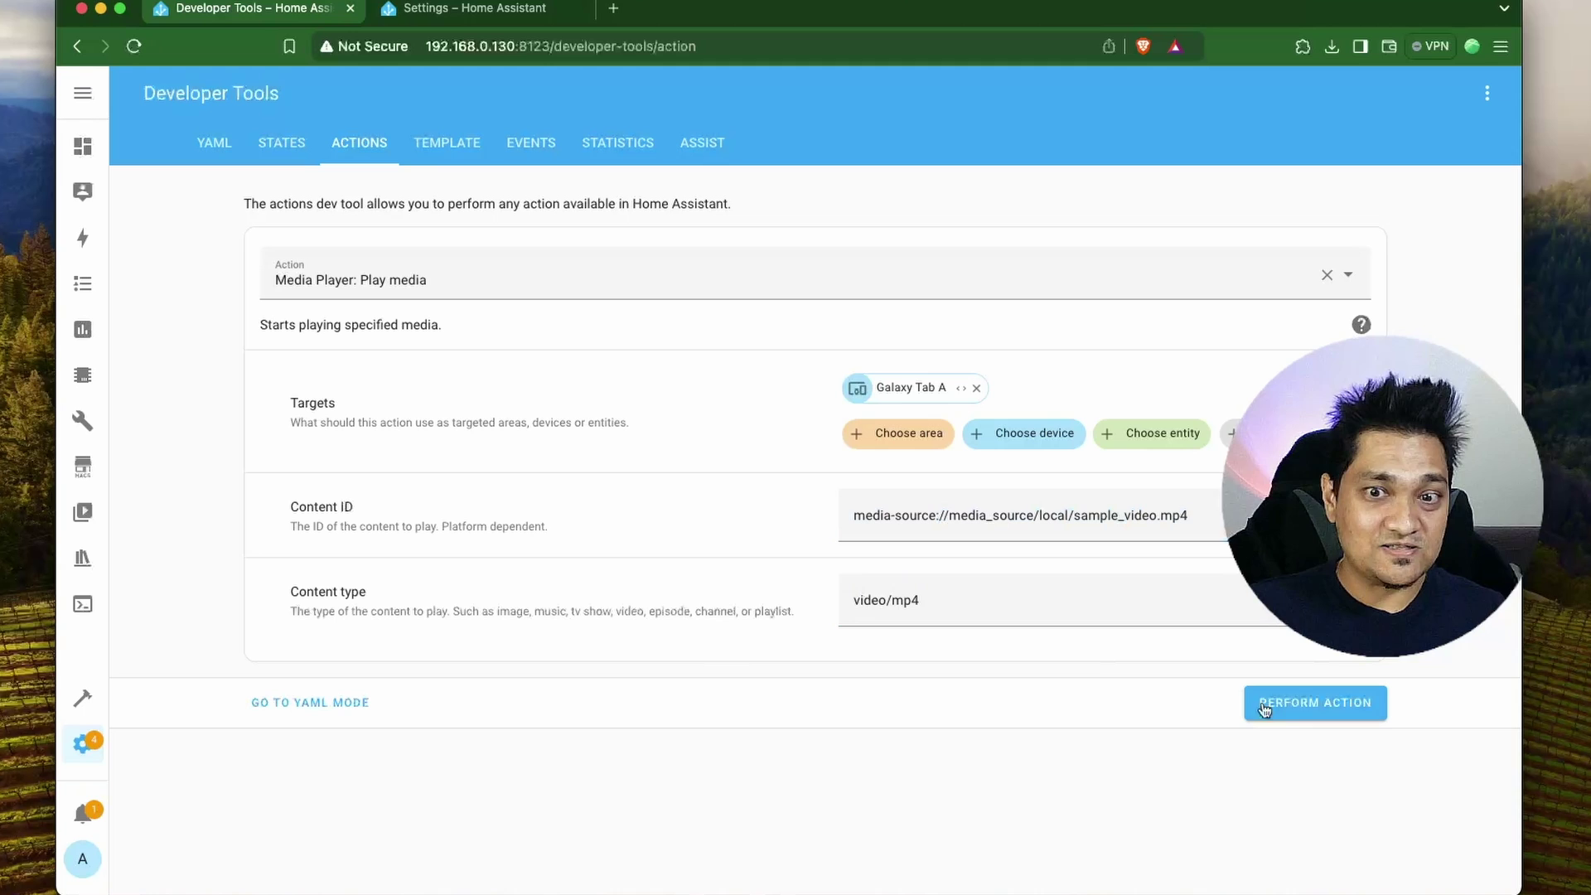
{"action": "left_click", "coordinate": [1310, 703]}
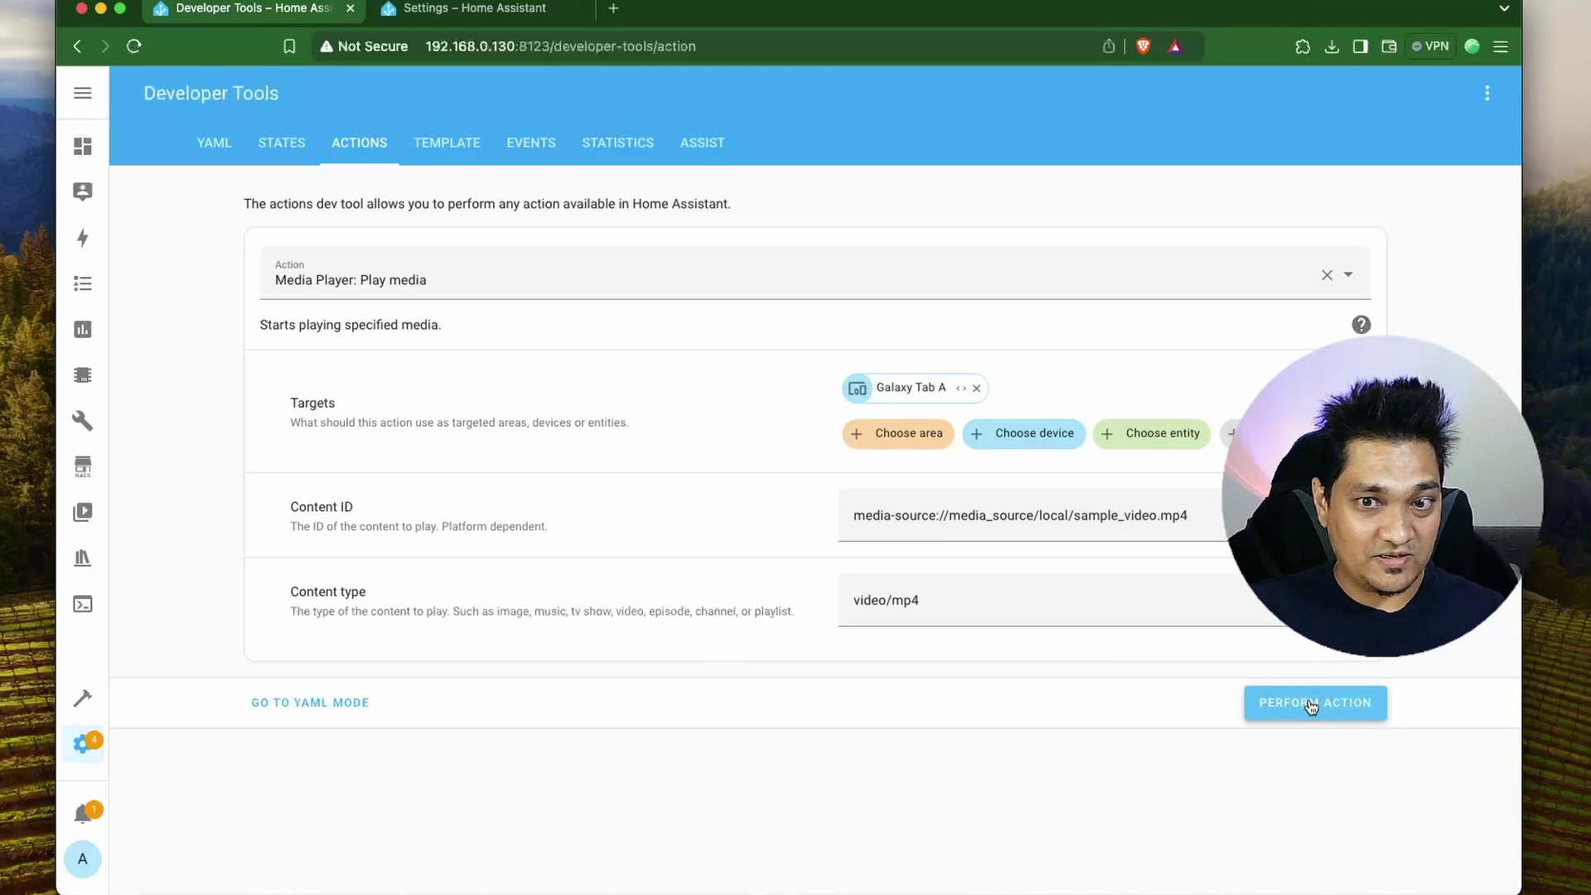